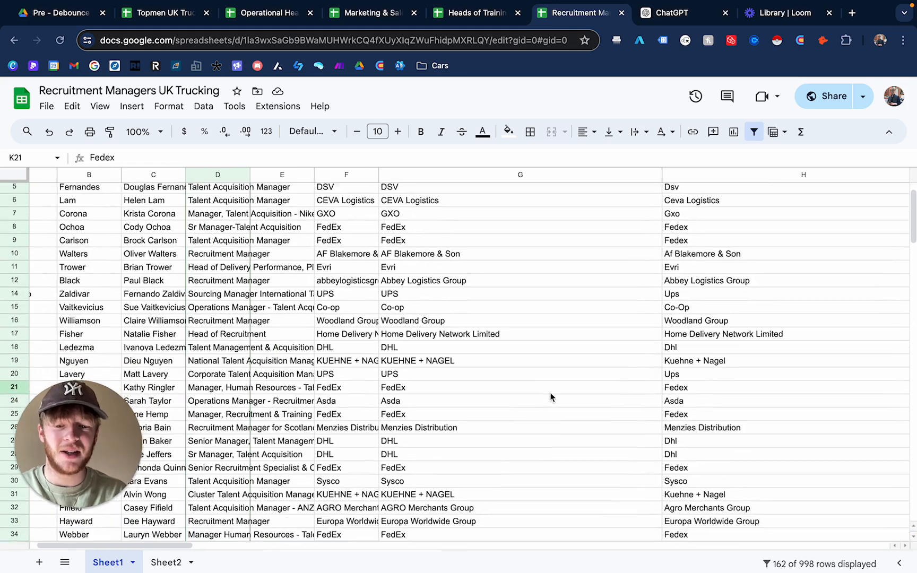
- Review the company name columns and their successive cleaning stages across columns G to K
click(506, 324)
scroll(526, 409, down, 1)
scroll(526, 410, up, 1)
scroll(526, 410, right, 1)
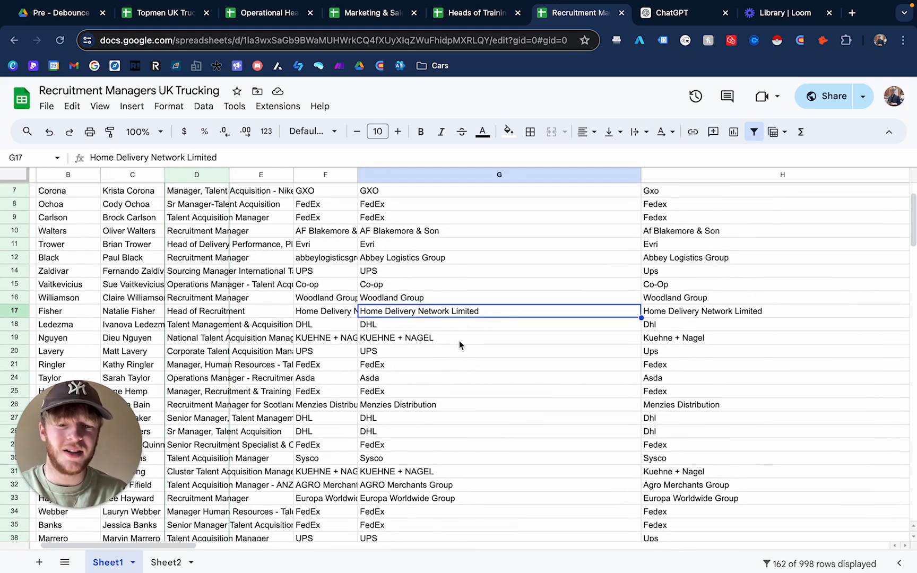
scroll(540, 324, right, 3)
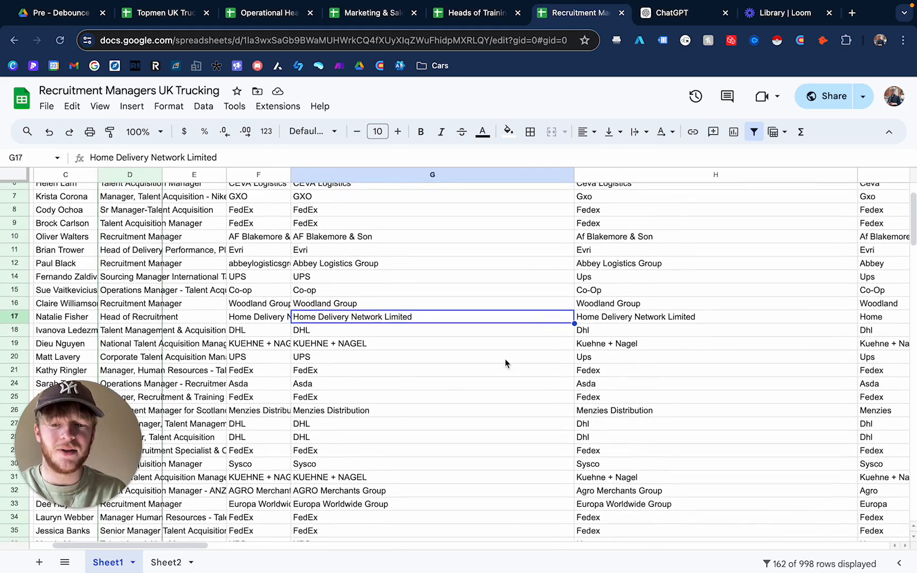
scroll(555, 344, right, 10)
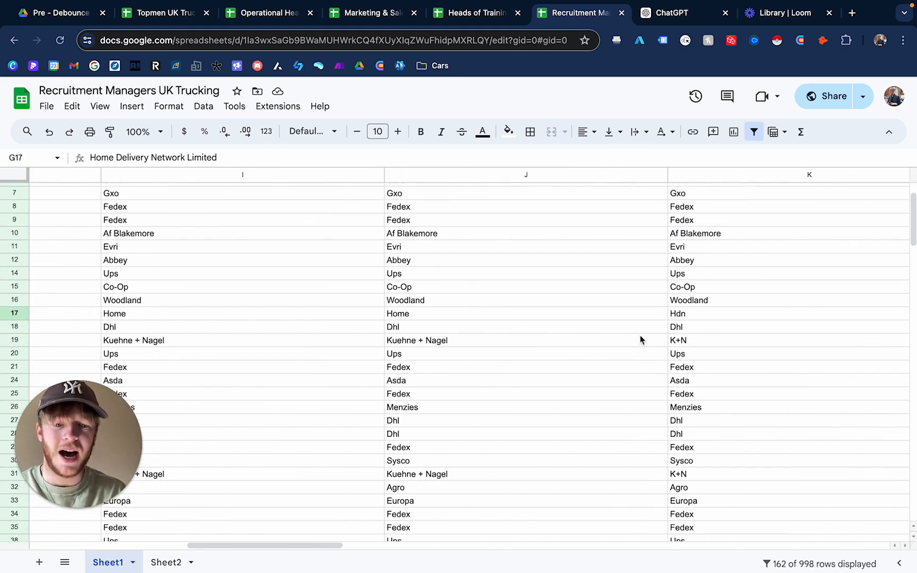
click(712, 316)
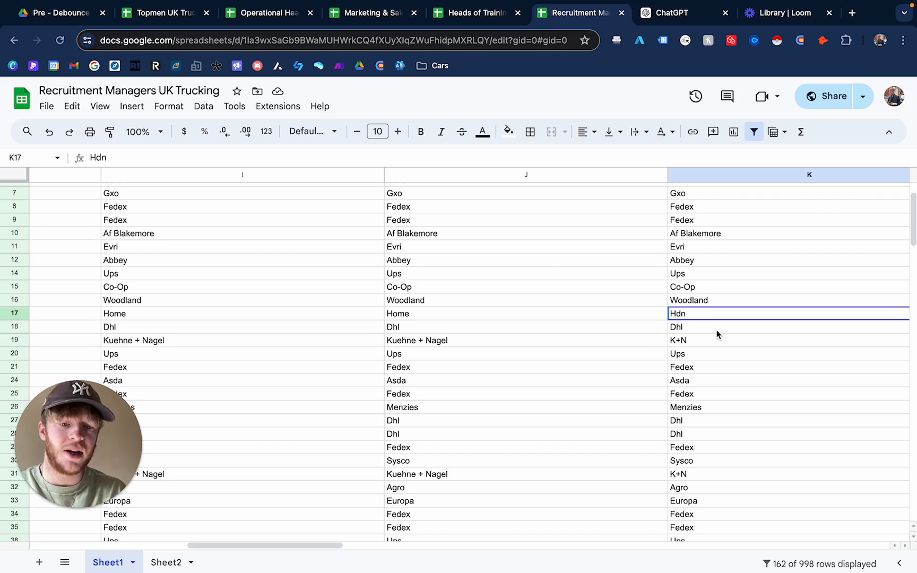
scroll(602, 360, up, 5)
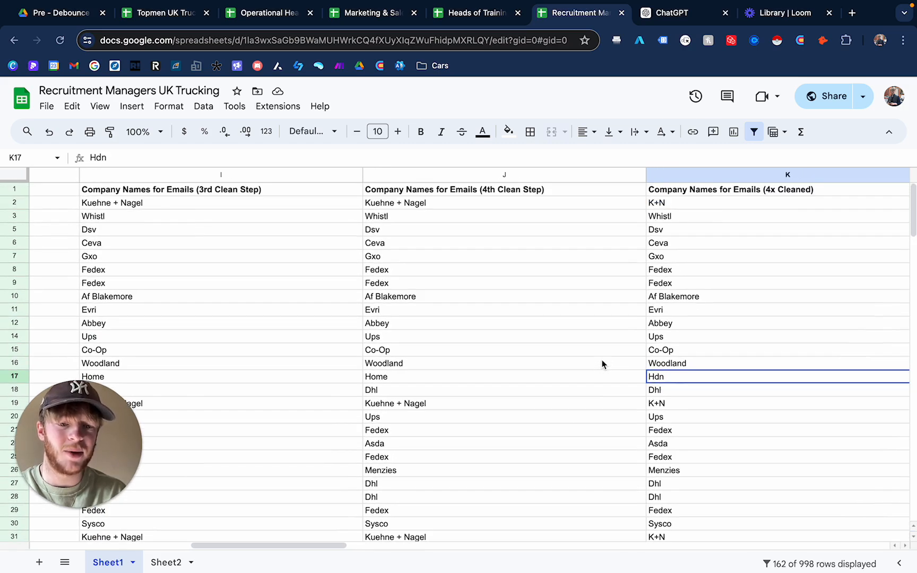
scroll(663, 366, left, 1)
scroll(663, 366, down, 2)
scroll(663, 366, up, 2)
scroll(663, 366, down, 1)
scroll(663, 366, up, 1)
scroll(663, 366, right, 1)
scroll(663, 366, down, 3)
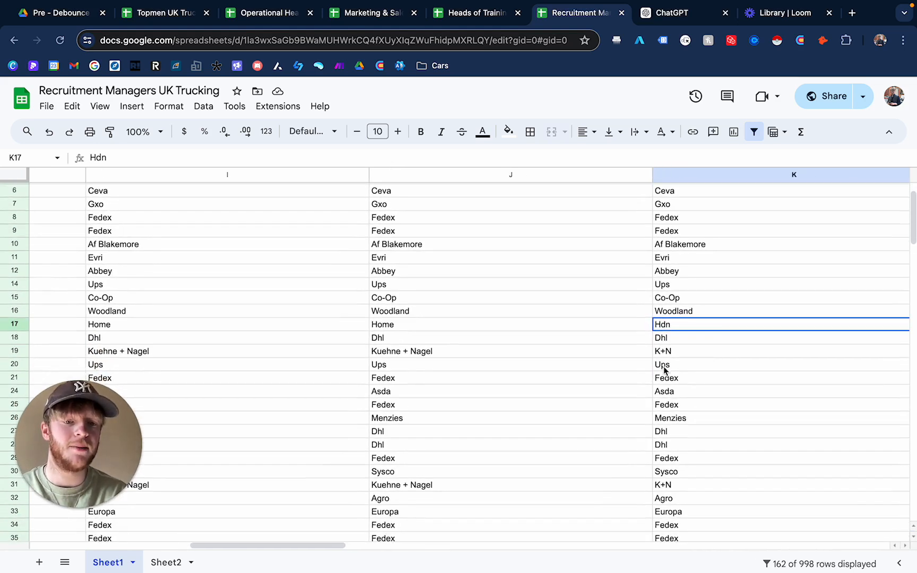
scroll(665, 368, right, 1)
scroll(665, 369, down, 1)
scroll(664, 370, right, 1)
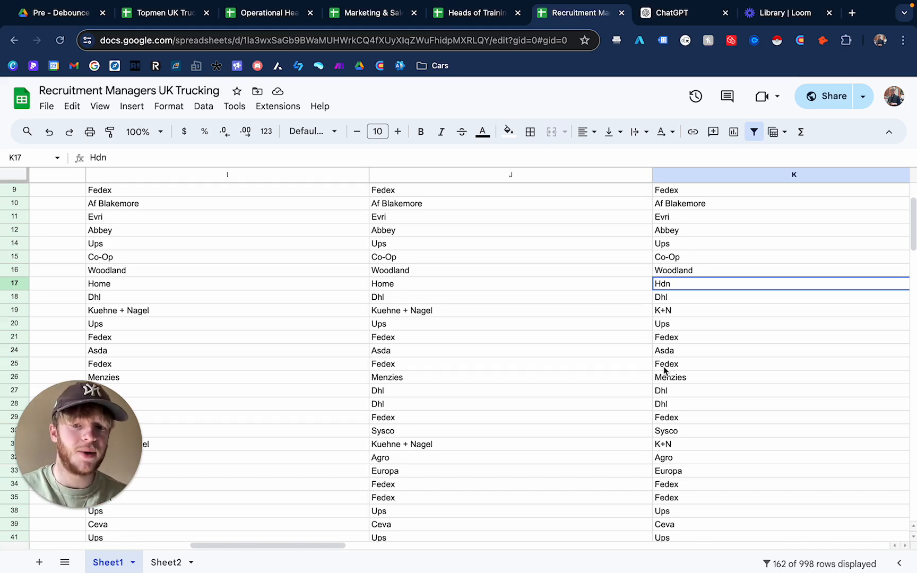
scroll(663, 367, left, 10)
- Inspect the PROPER(CLEAN()) formulas in the cleaned company name column against the original names
click(523, 287)
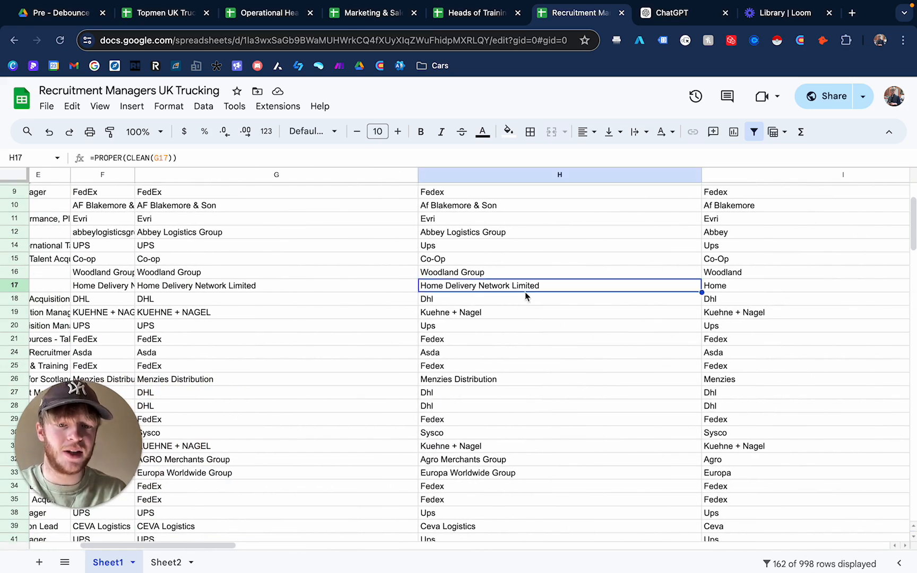
scroll(528, 394, down, 2)
scroll(528, 395, right, 2)
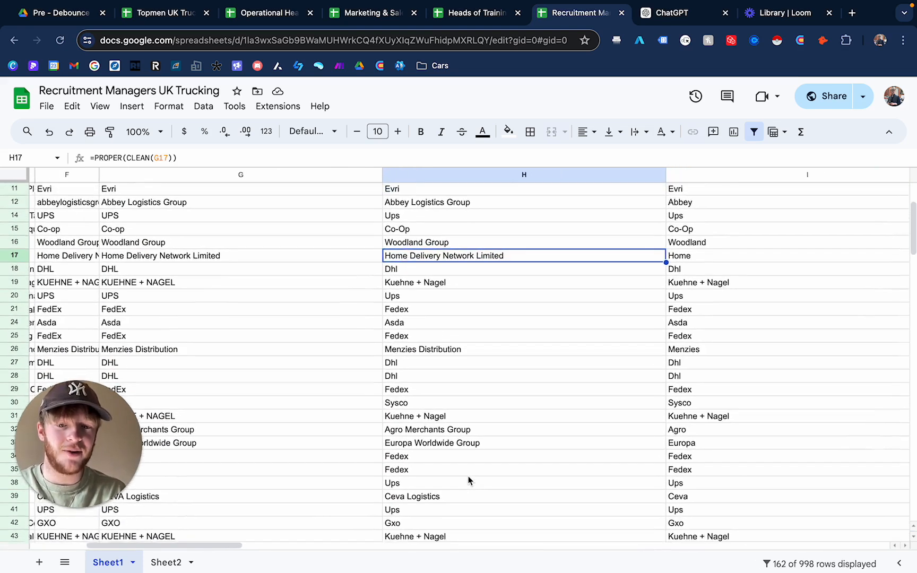
scroll(477, 451, up, 2)
scroll(478, 451, left, 1)
click(420, 295)
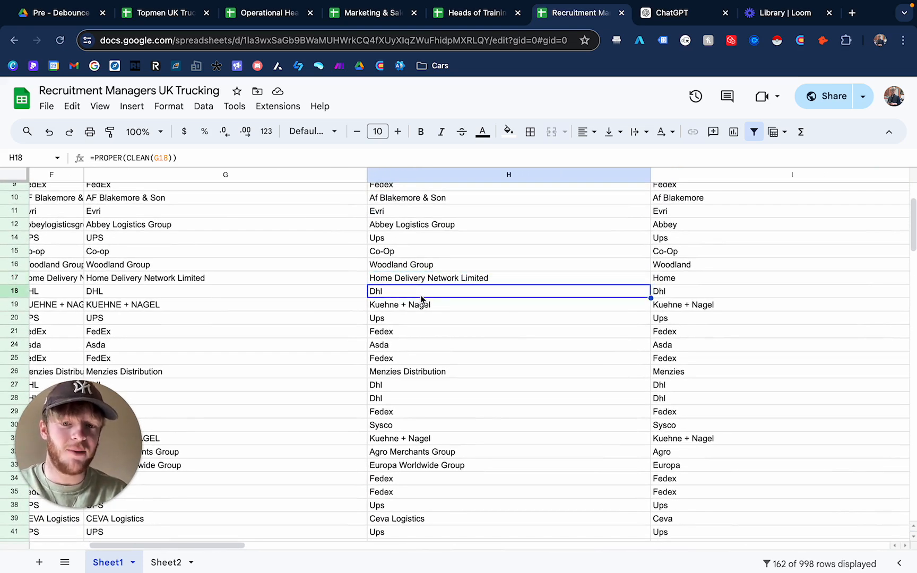
click(517, 280)
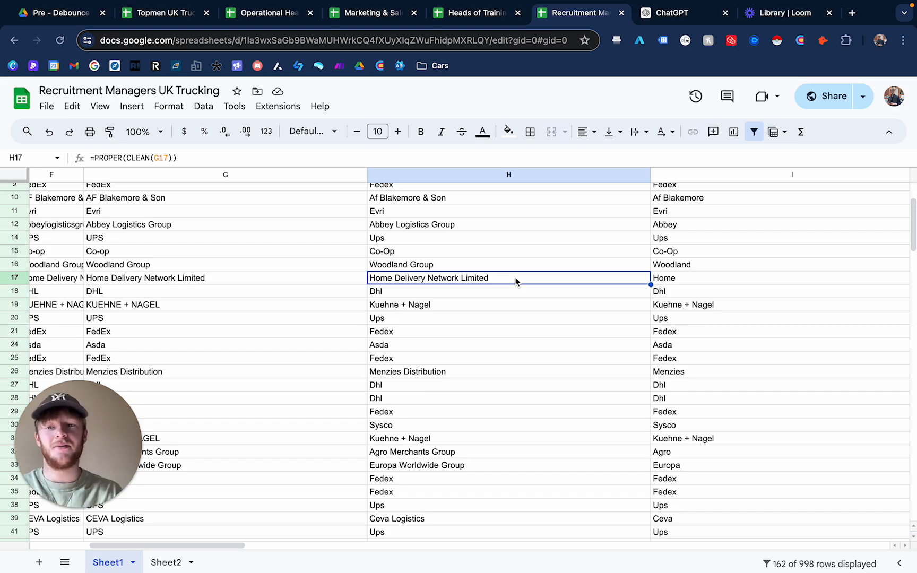
scroll(581, 305, right, 6)
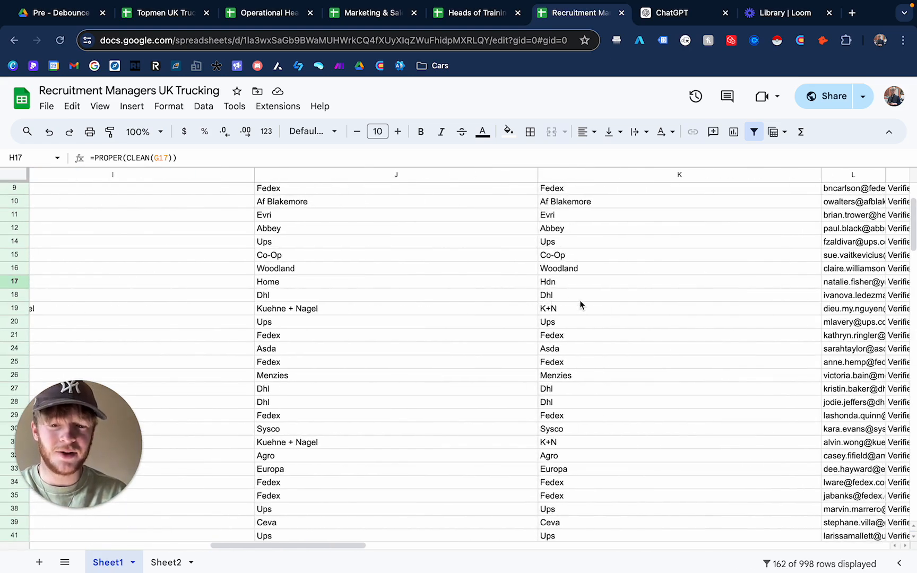
scroll(580, 304, left, 10)
click(595, 289)
scroll(595, 288, up, 3)
scroll(595, 288, up, 1)
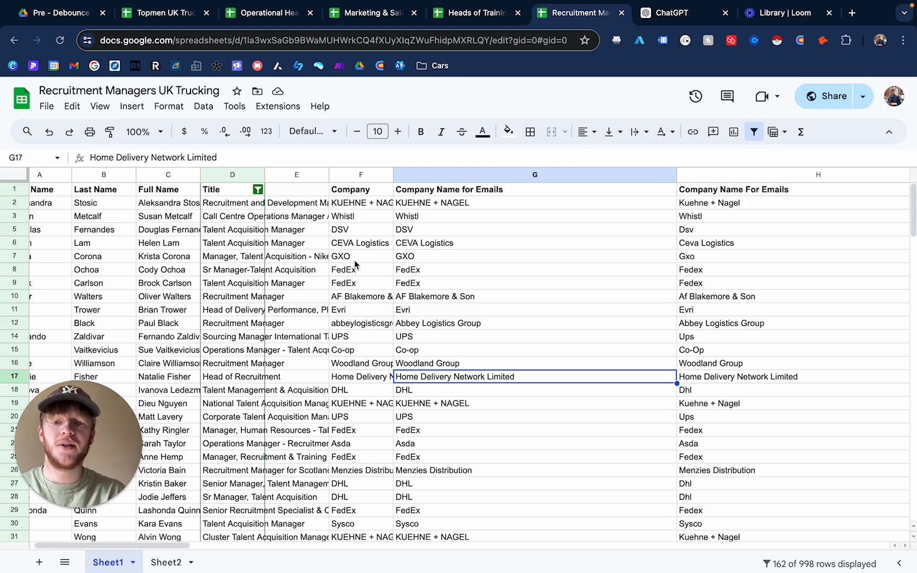
scroll(355, 265, right, 3)
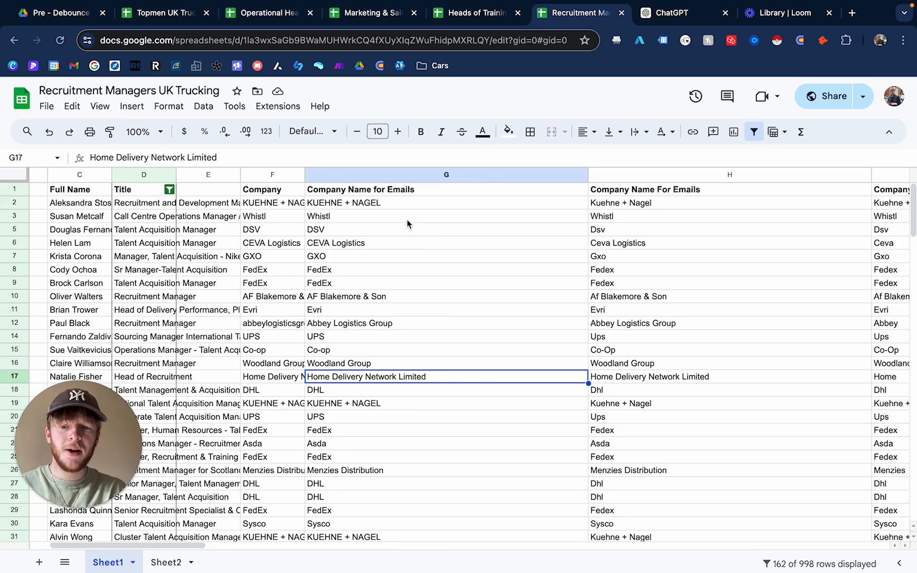
scroll(562, 271, right, 10)
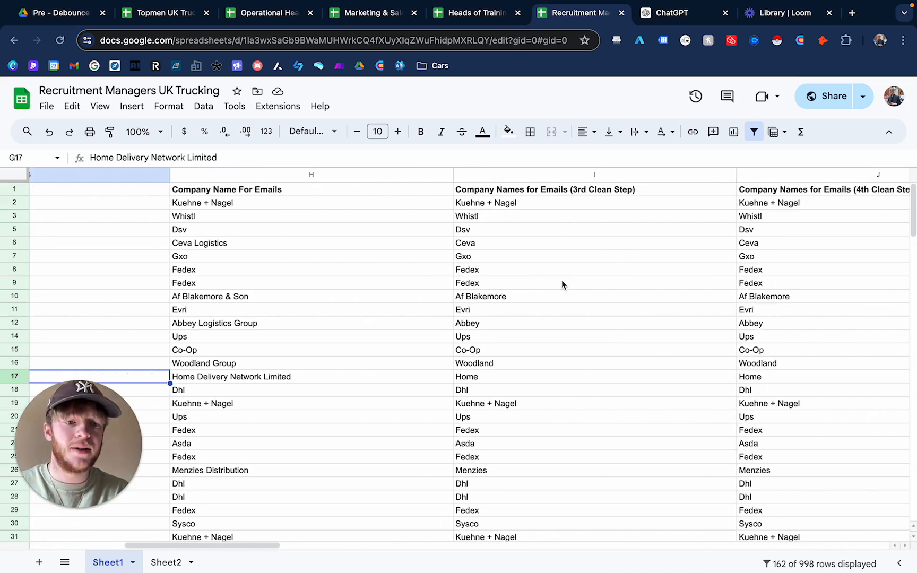
scroll(701, 284, left, 6)
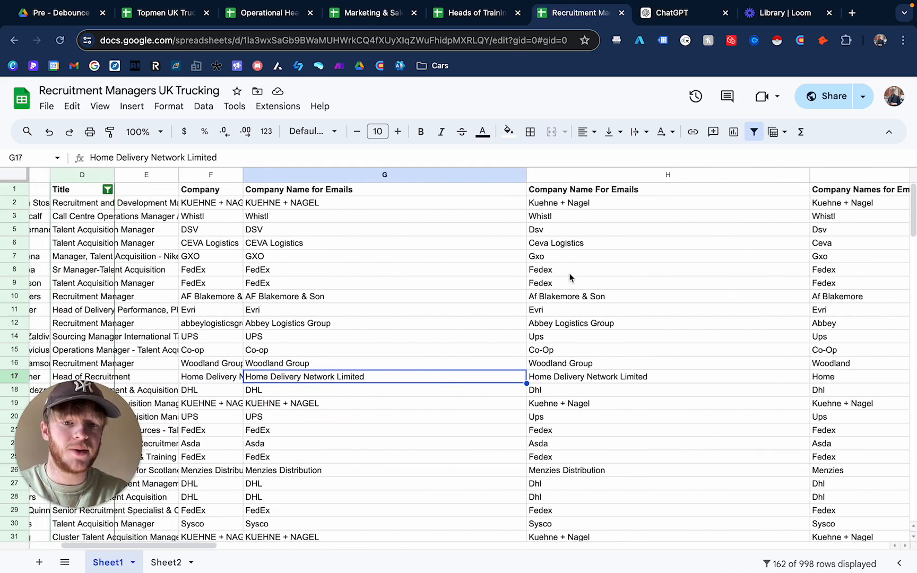
scroll(569, 276, right, 8)
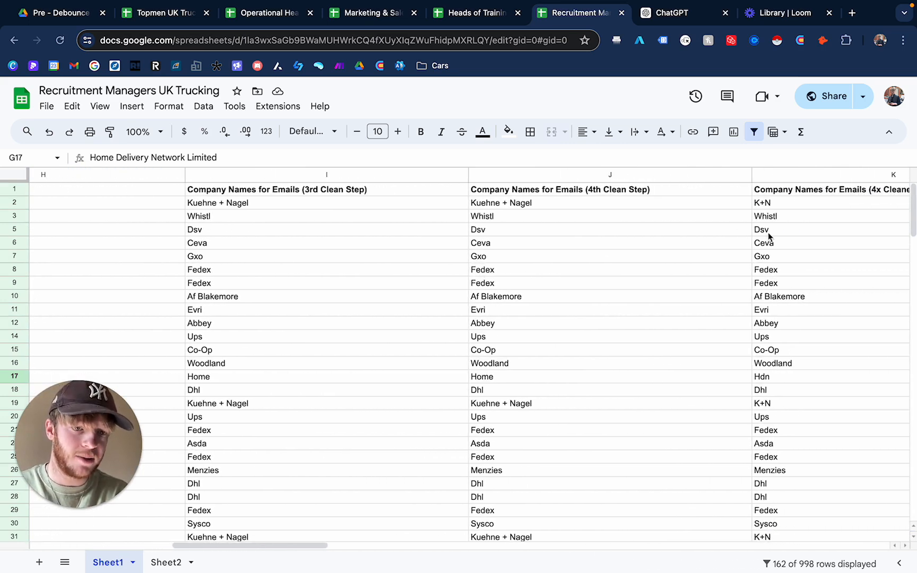
scroll(766, 234, right, 2)
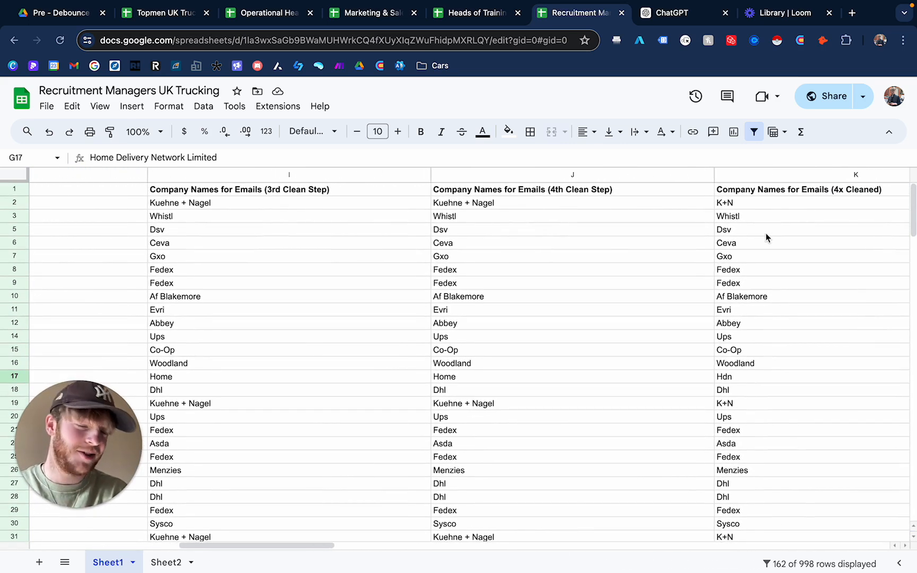
scroll(766, 233, left, 10)
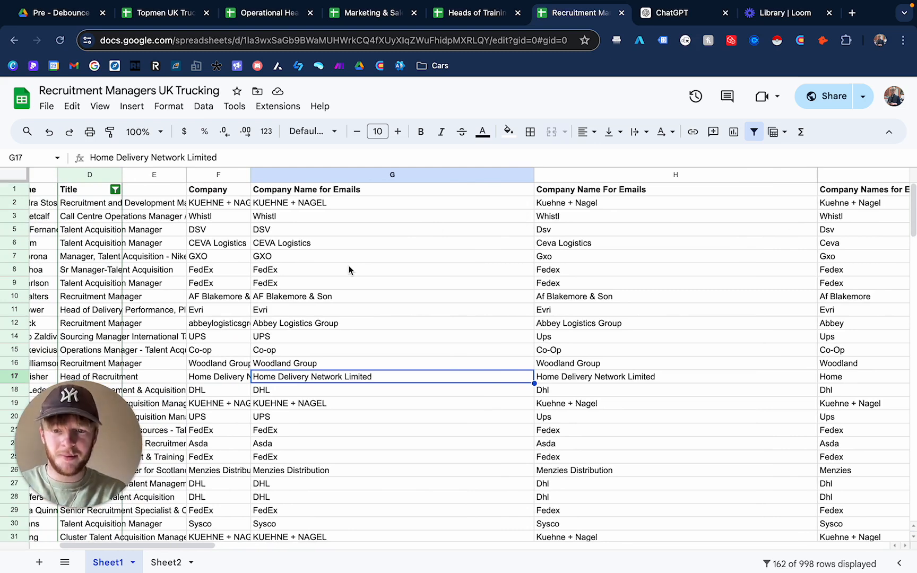
click(365, 196)
click(384, 296)
scroll(384, 296, left, 4)
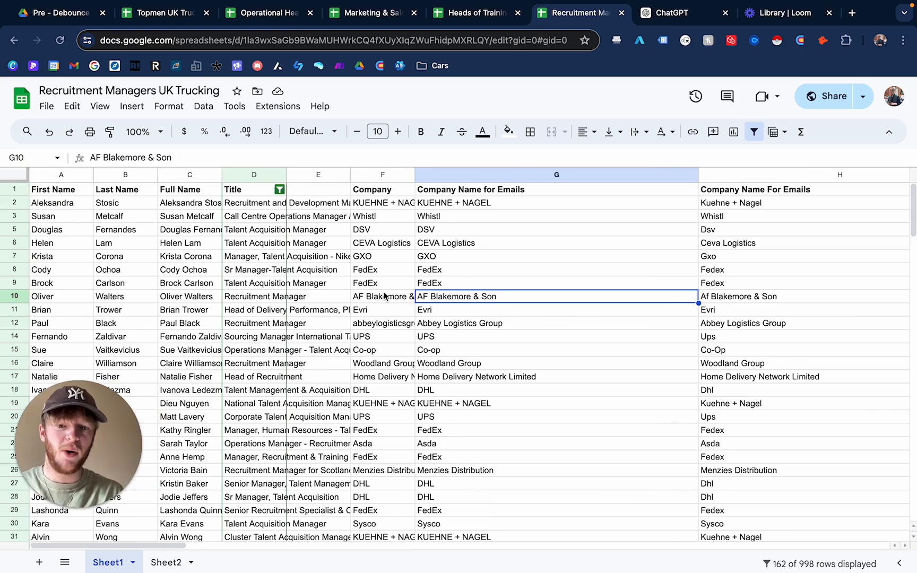
click(396, 207)
click(500, 194)
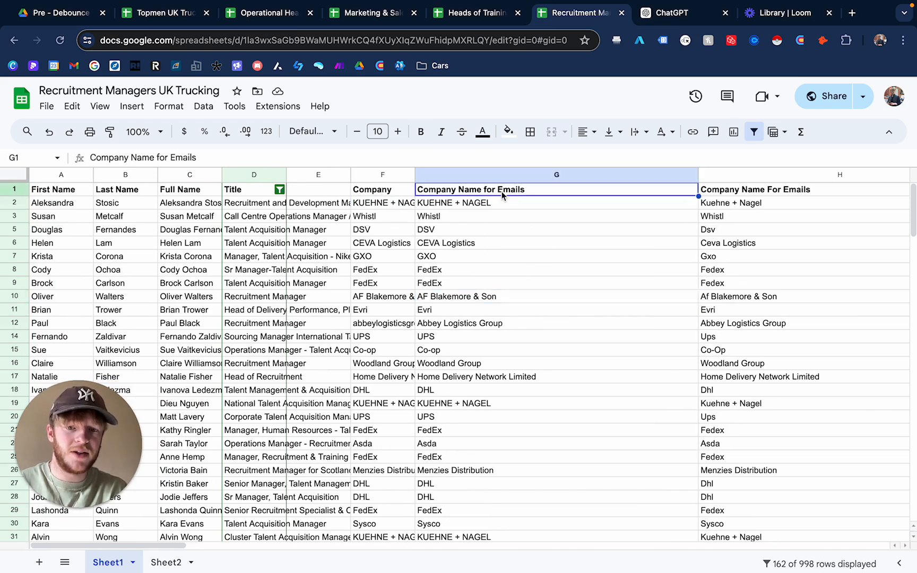
scroll(542, 286, right, 2)
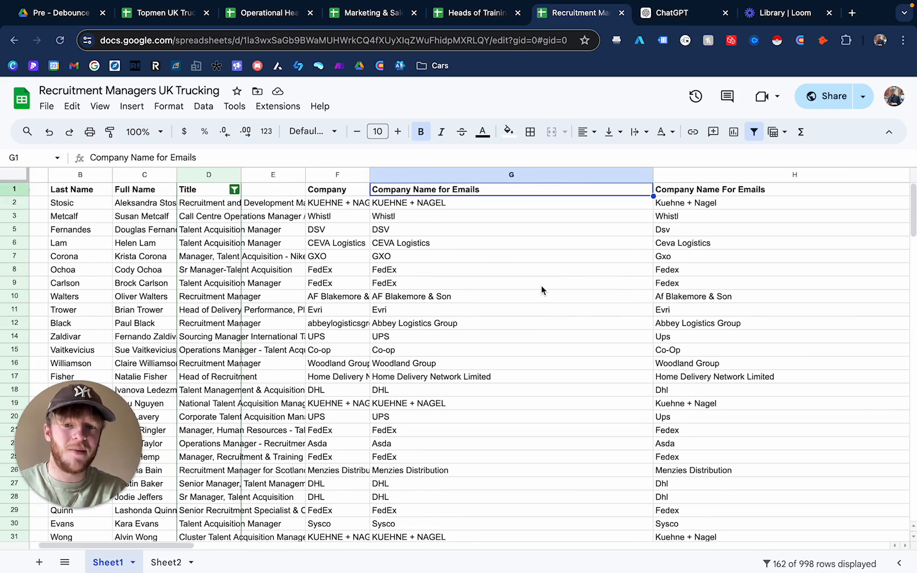
scroll(336, 364, down, 2)
scroll(336, 364, up, 2)
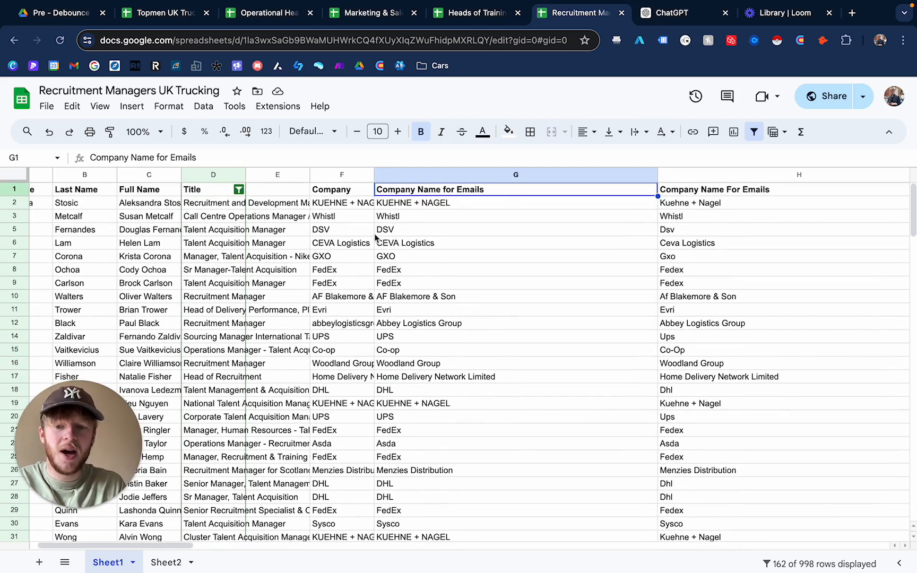
- Widen the Company column so the full original company names are visible
drag(374, 175, 585, 174)
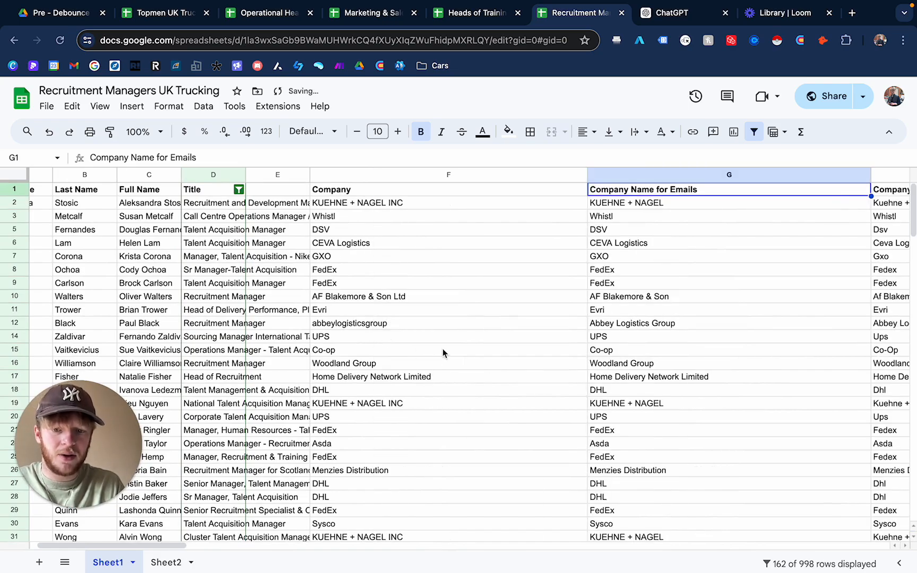
scroll(443, 349, down, 5)
scroll(415, 392, down, 5)
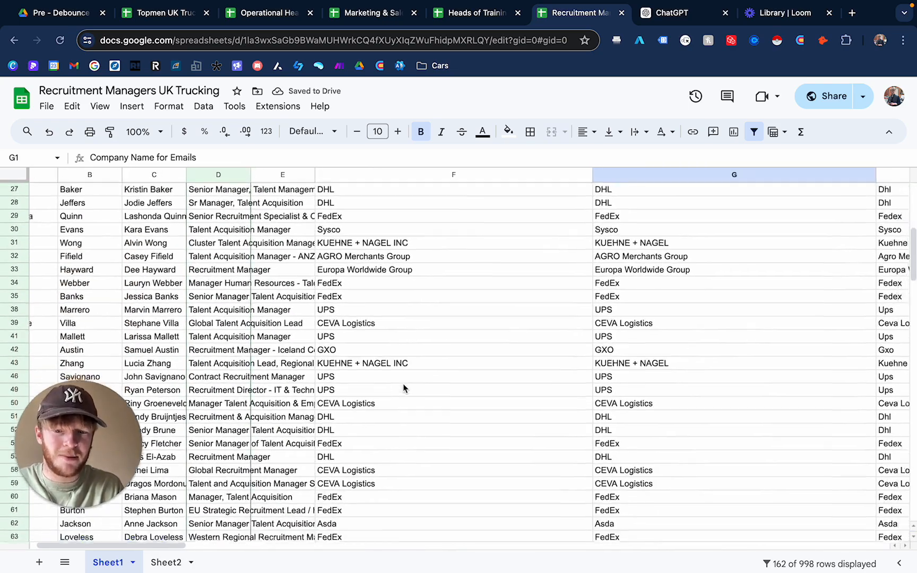
scroll(393, 357, right, 1)
scroll(355, 308, up, 10)
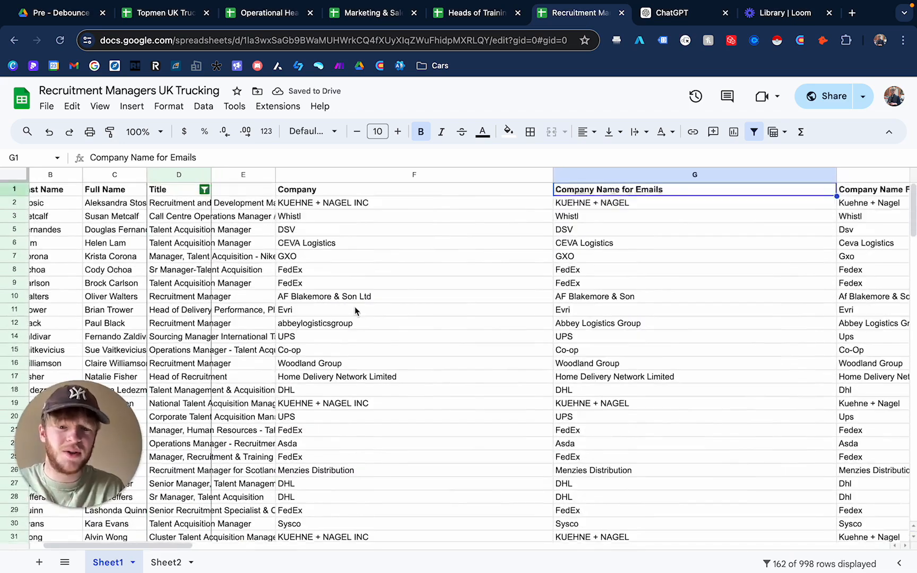
scroll(591, 313, right, 3)
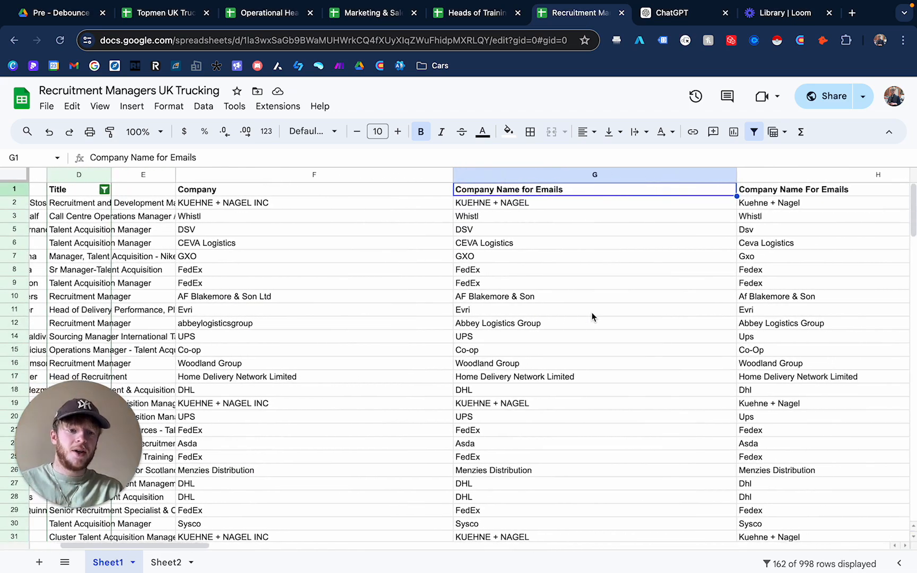
- Insert one empty column to the right of the Company Name for Emails column
click(548, 232)
scroll(597, 271, right, 5)
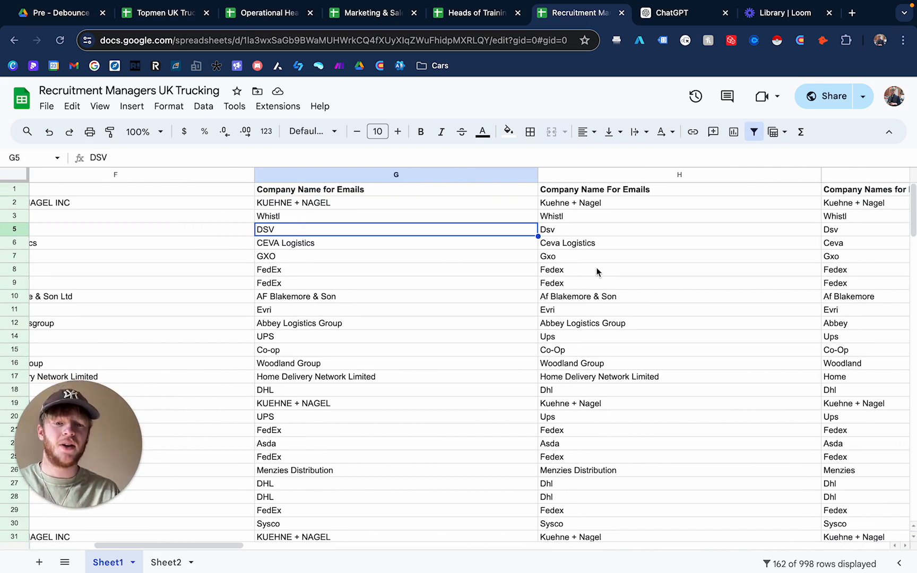
click(592, 204)
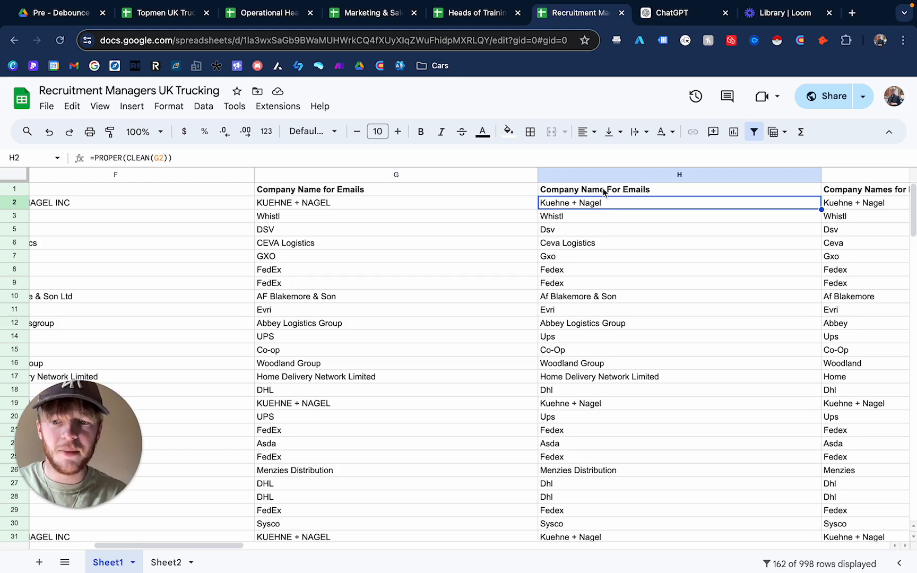
click(618, 231)
click(615, 202)
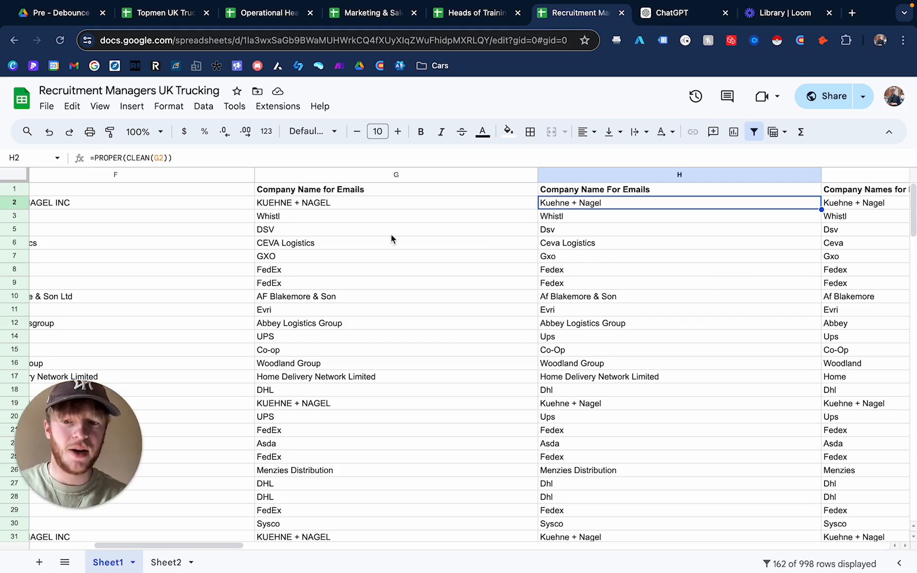
click(494, 175)
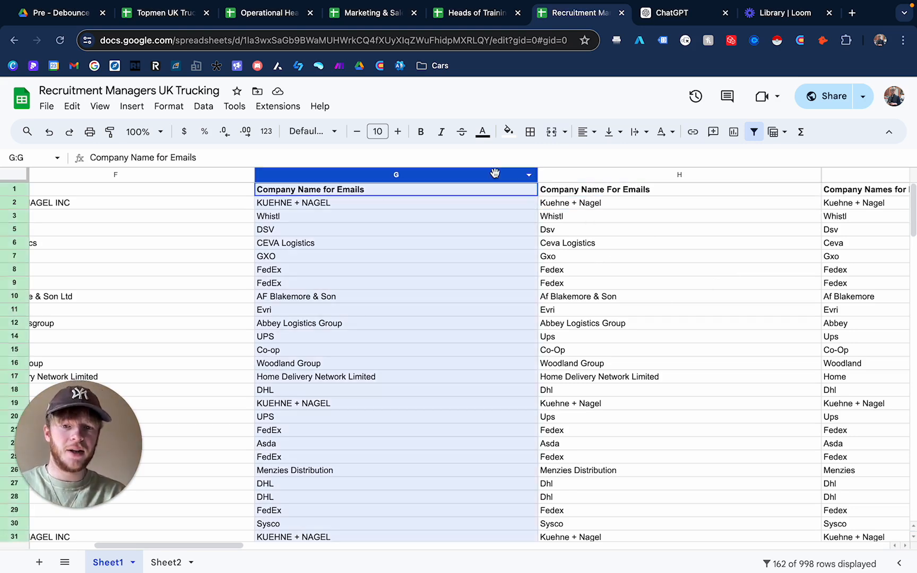
right_click(494, 174)
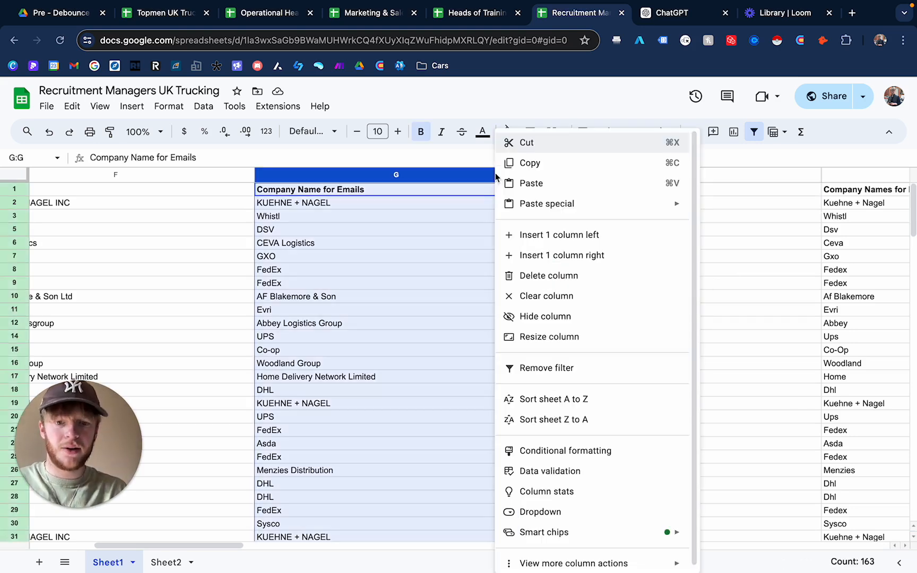
click(586, 255)
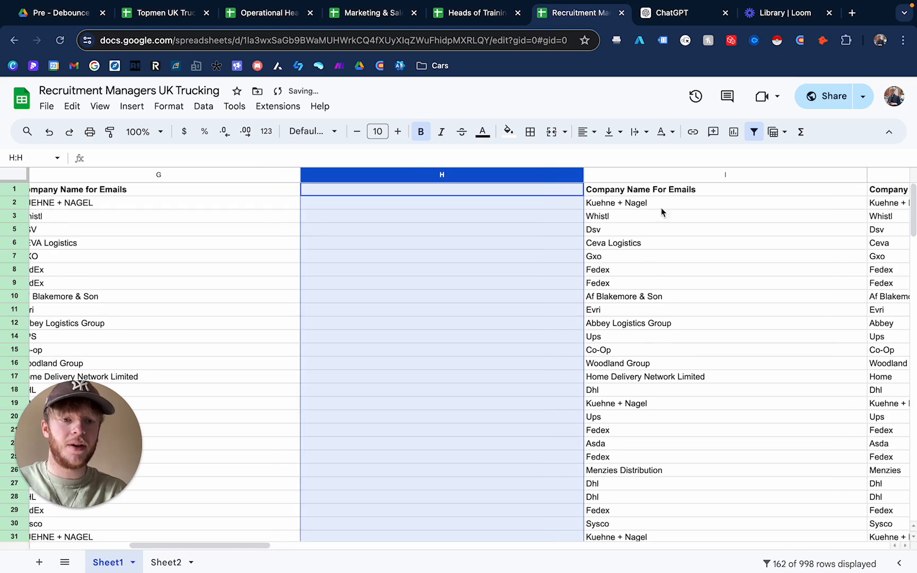
click(637, 207)
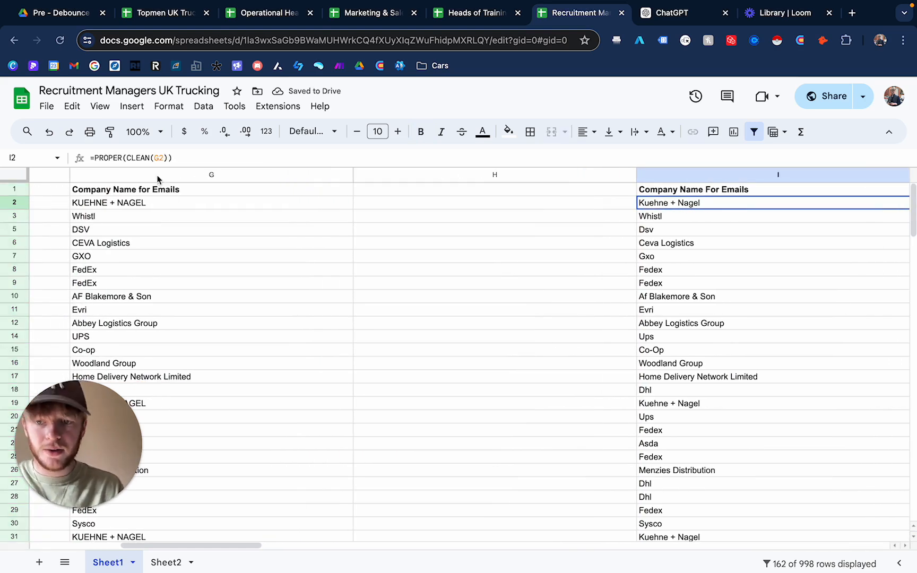
click(706, 189)
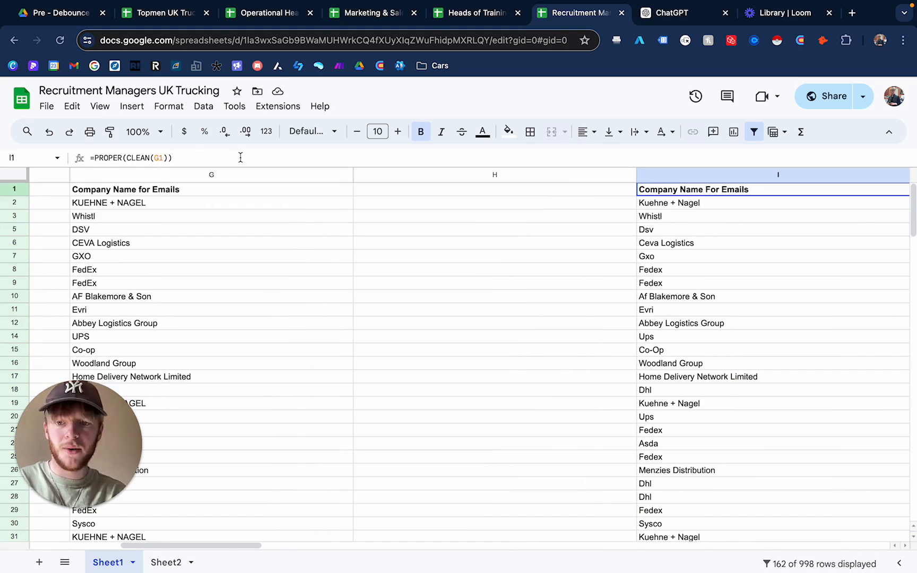
- Copy the =PROPER(CLEAN(G1)) formula from the cleaned company name header cell
drag(238, 157, 58, 158)
key(ctrl+c)
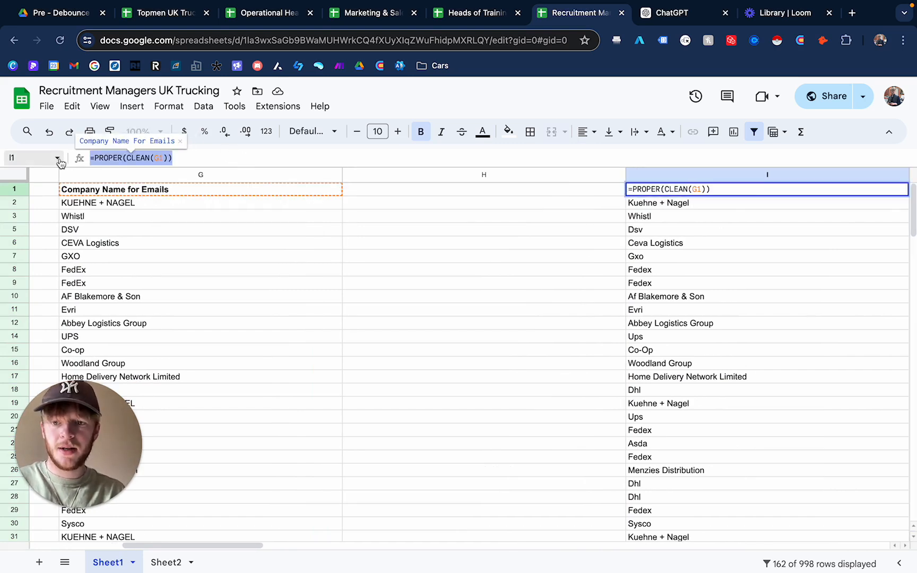
scroll(302, 266, left, 5)
scroll(458, 189, right, 2)
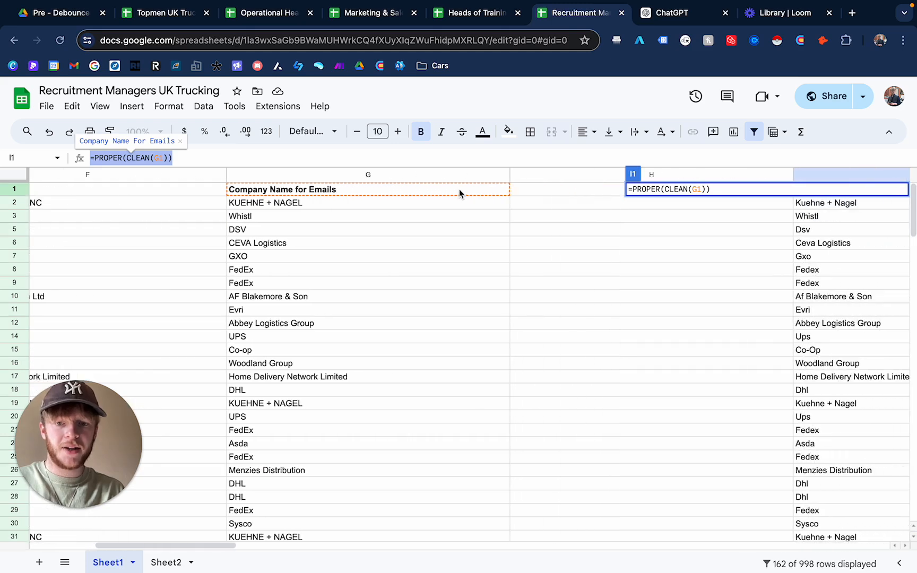
scroll(338, 260, right, 3)
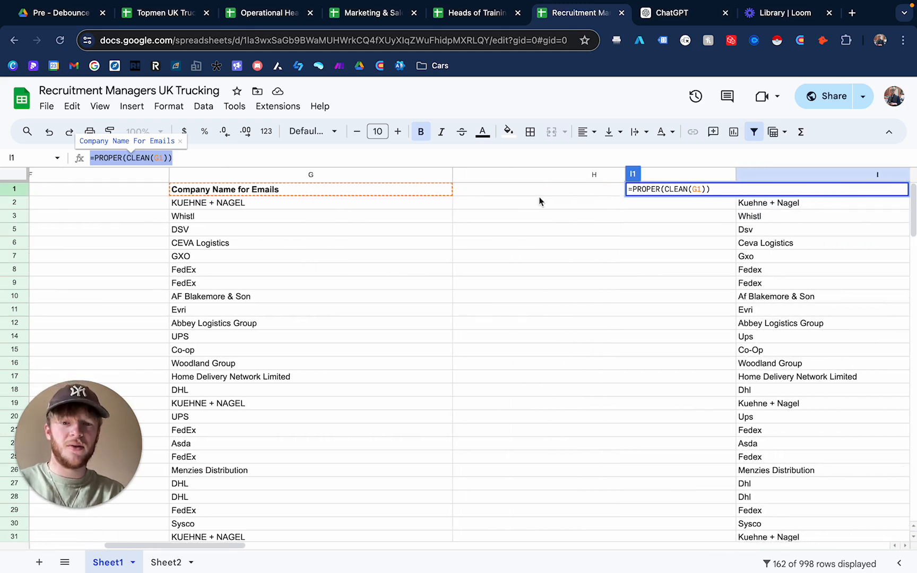
click(515, 191)
scroll(534, 242, right, 2)
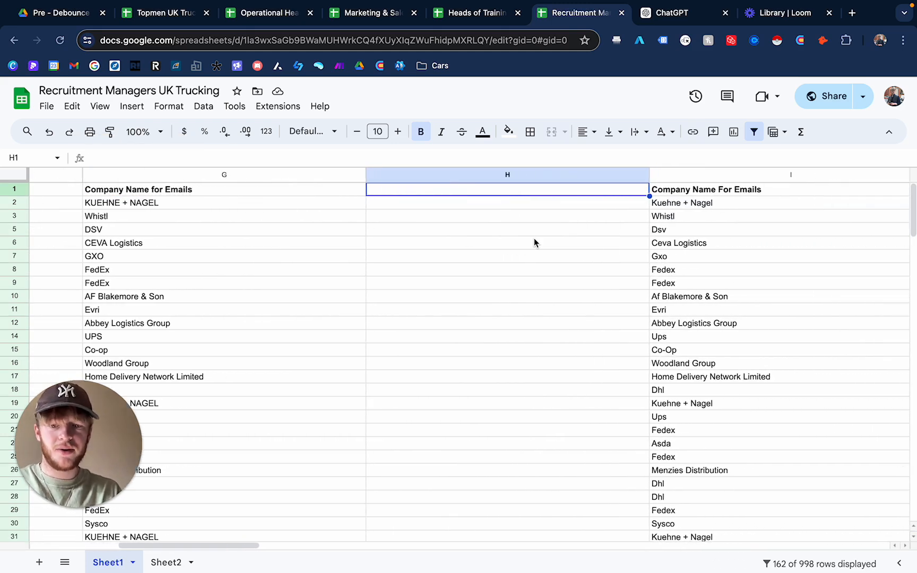
key(ctrl+v)
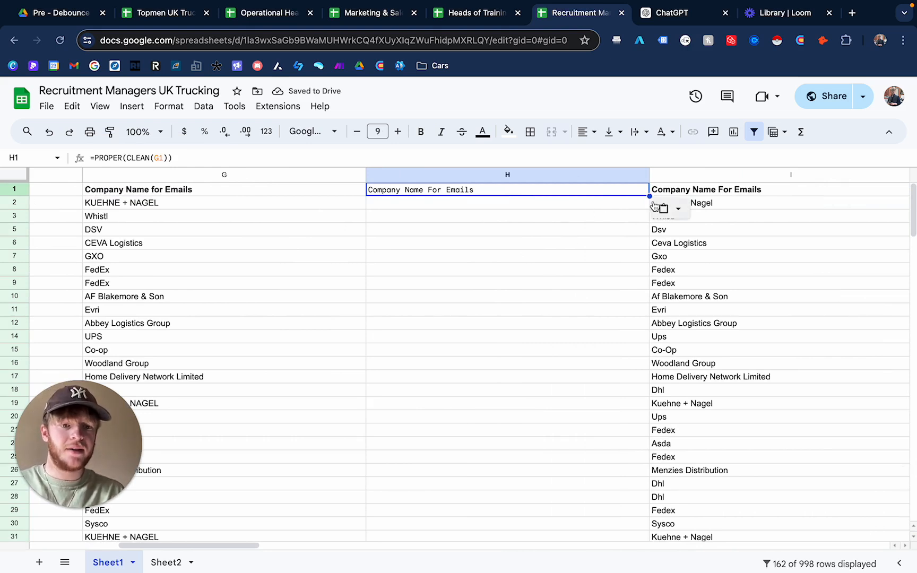
click(605, 207)
click(582, 194)
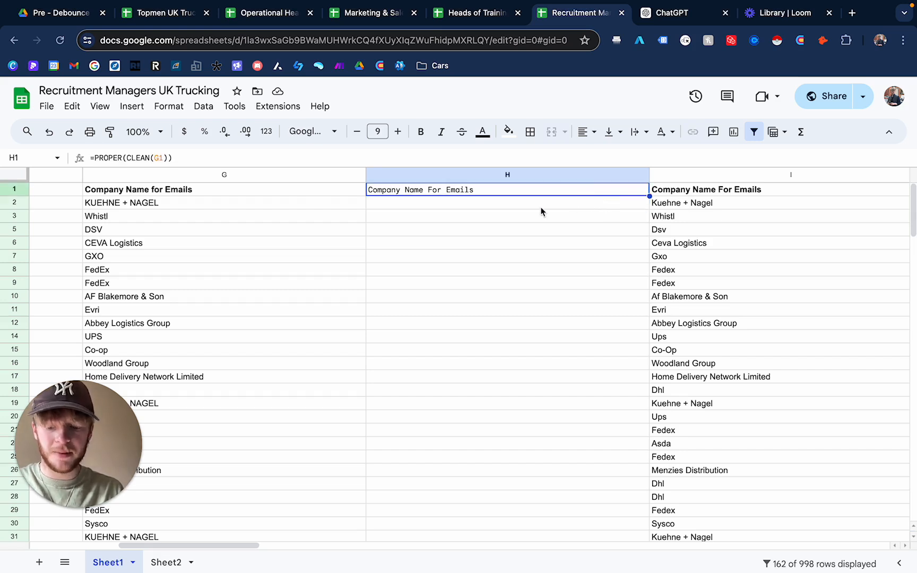
key(super+z)
- Enter the header Company Name for Emails in the new empty column
click(420, 189)
text(Company Name)
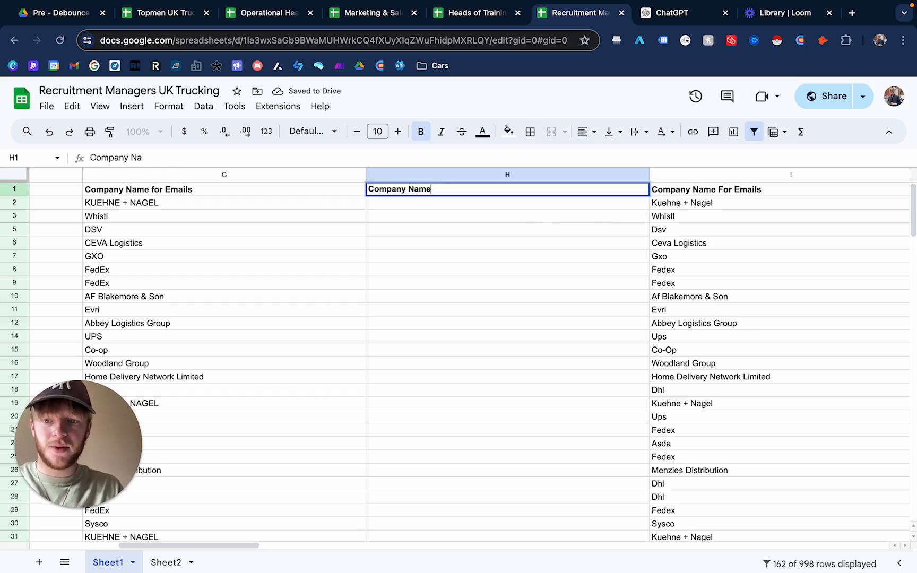
text( for Emails)
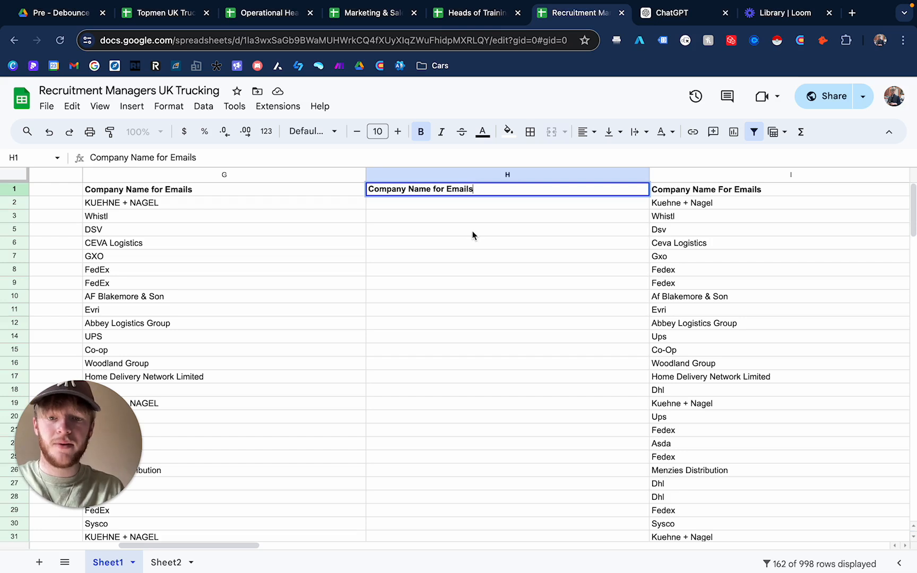
key(Return)
- Fill the new column with =PROPER(CLEAN(G2)) and accept the suggested autofill down the whole column
click(471, 204)
key(super+v)
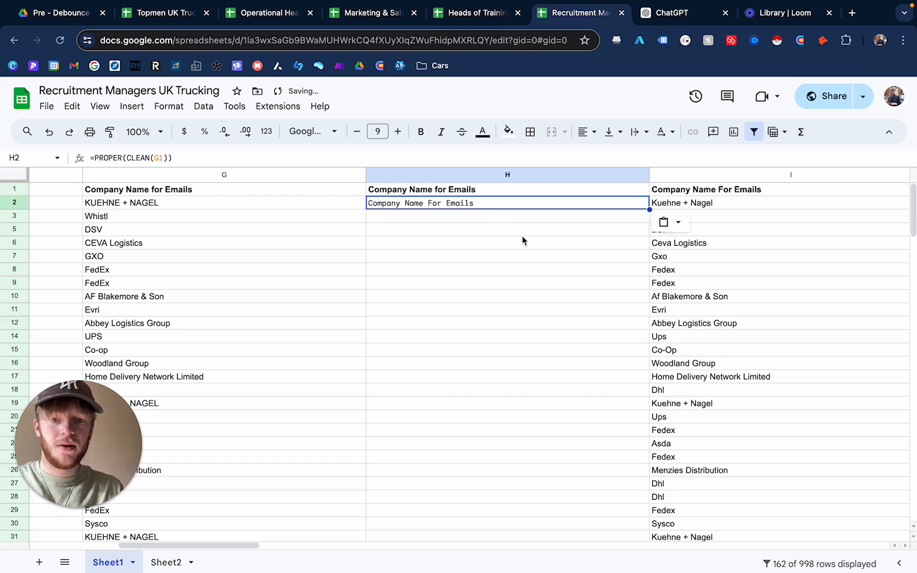
click(164, 158)
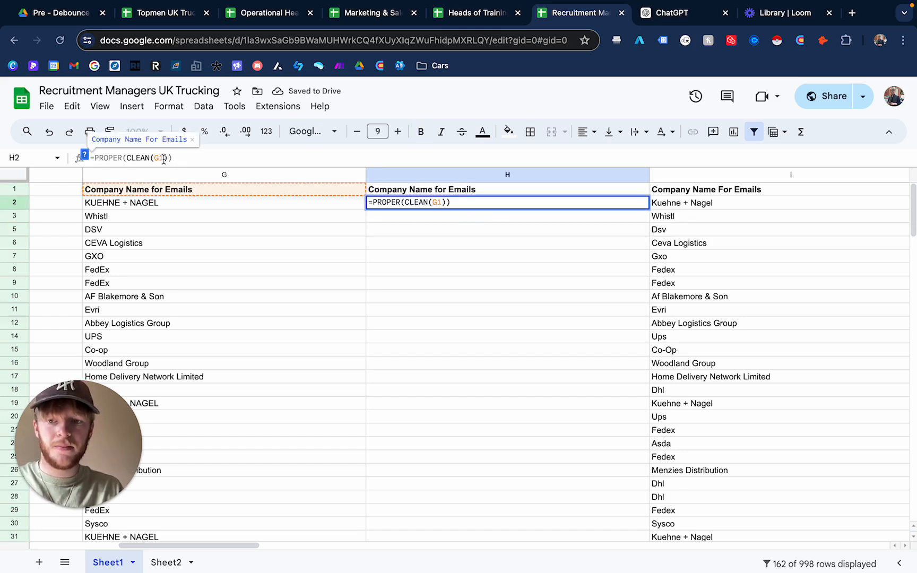
key(BackSpace)
text(2)
key(Return)
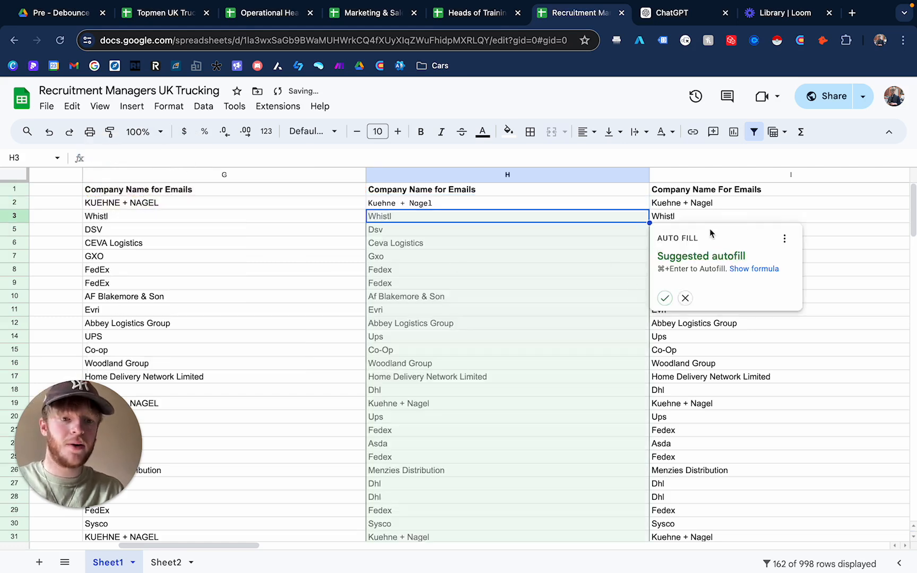
click(666, 299)
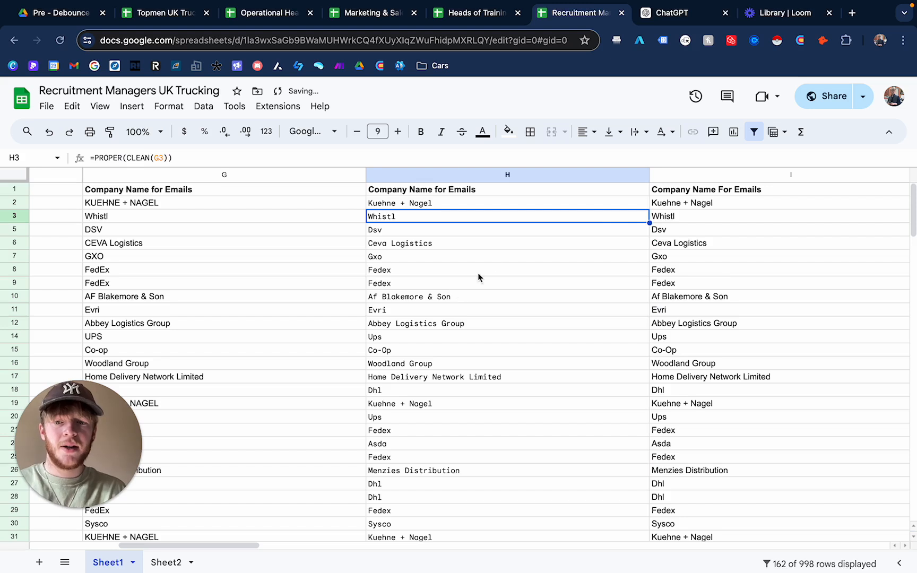
- Check the formula results in several rows of the new column
click(484, 247)
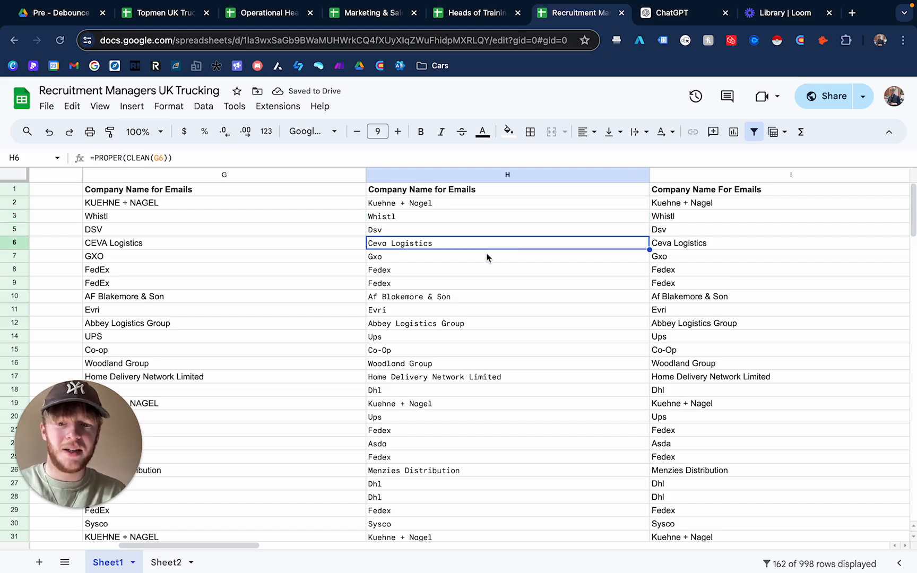
click(484, 258)
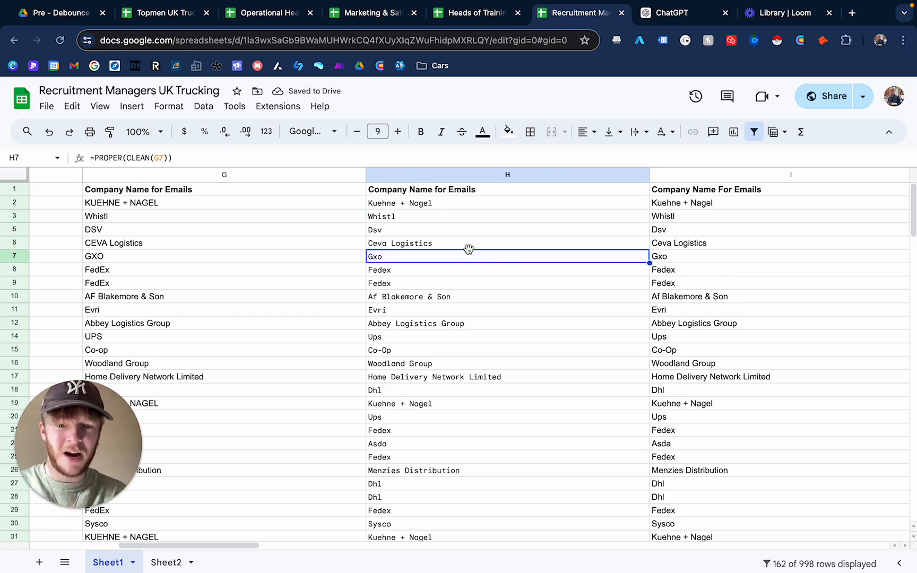
scroll(430, 331, down, 3)
scroll(481, 260, up, 3)
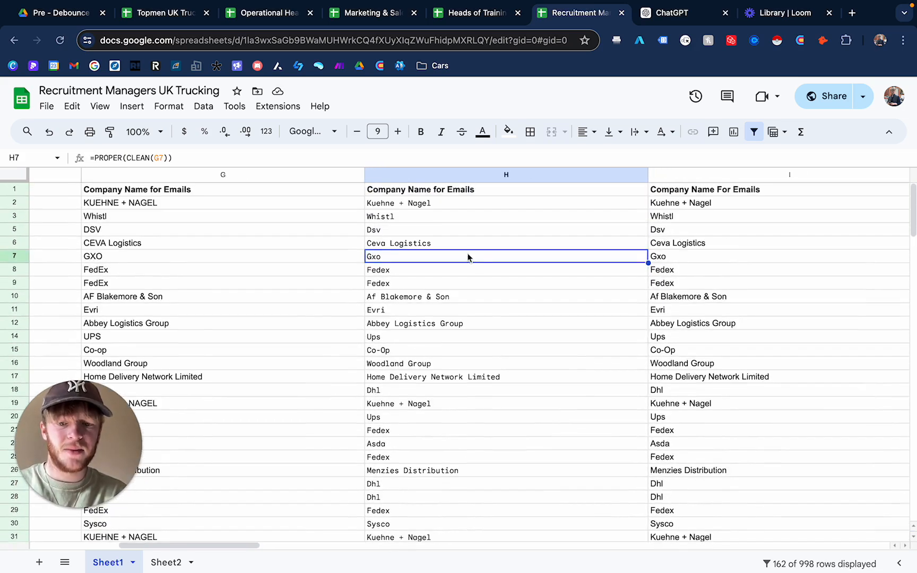
scroll(408, 370, down, 3)
scroll(409, 369, down, 3)
scroll(432, 317, up, 5)
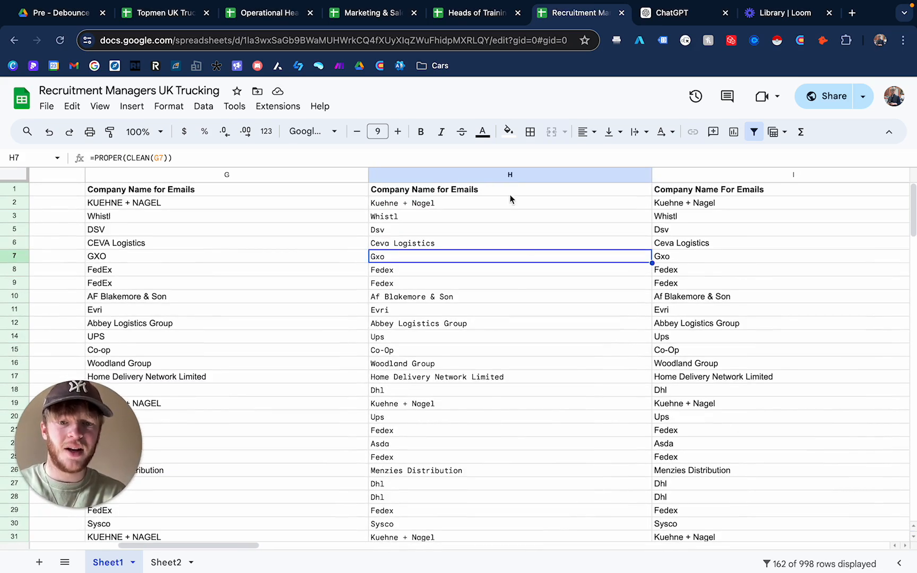
- Set the new column's font to Default (Arial) at size 10
click(489, 175)
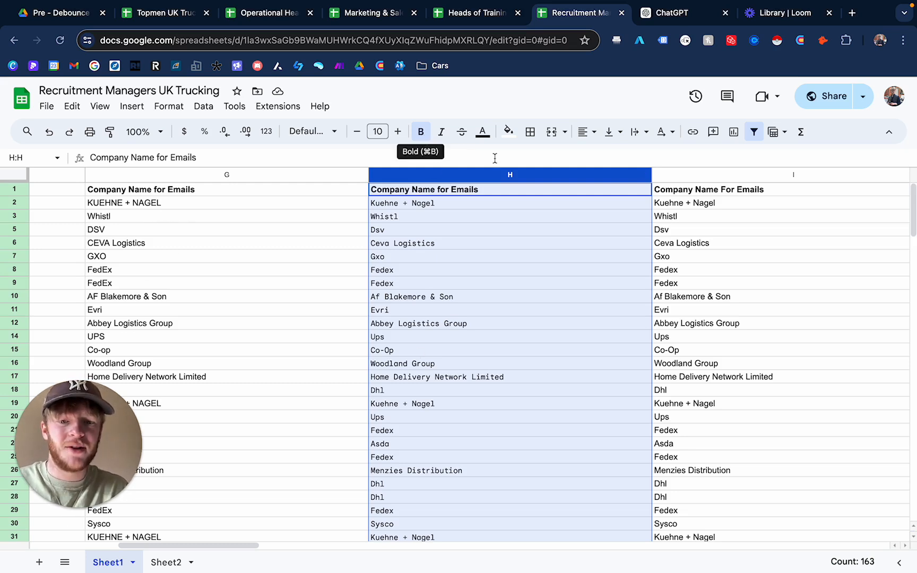
click(306, 131)
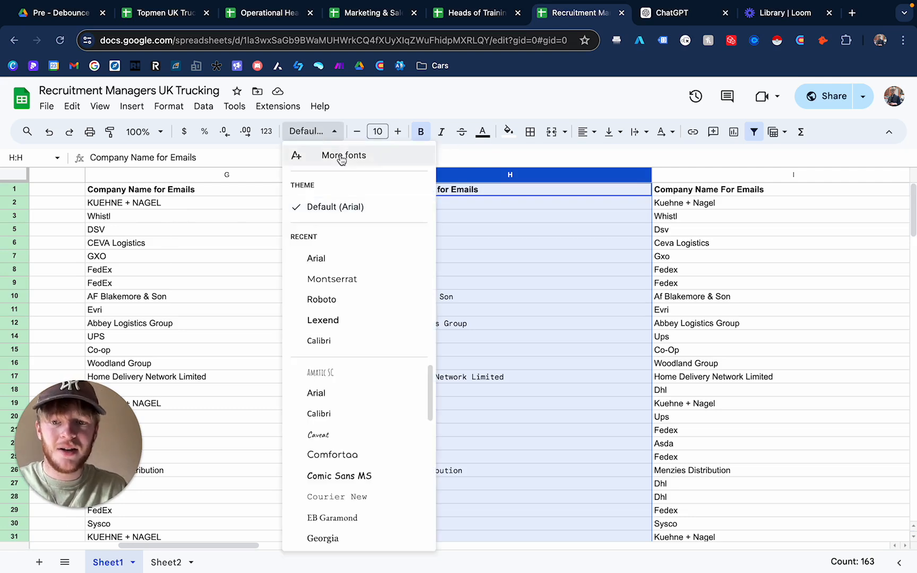
click(343, 207)
click(377, 131)
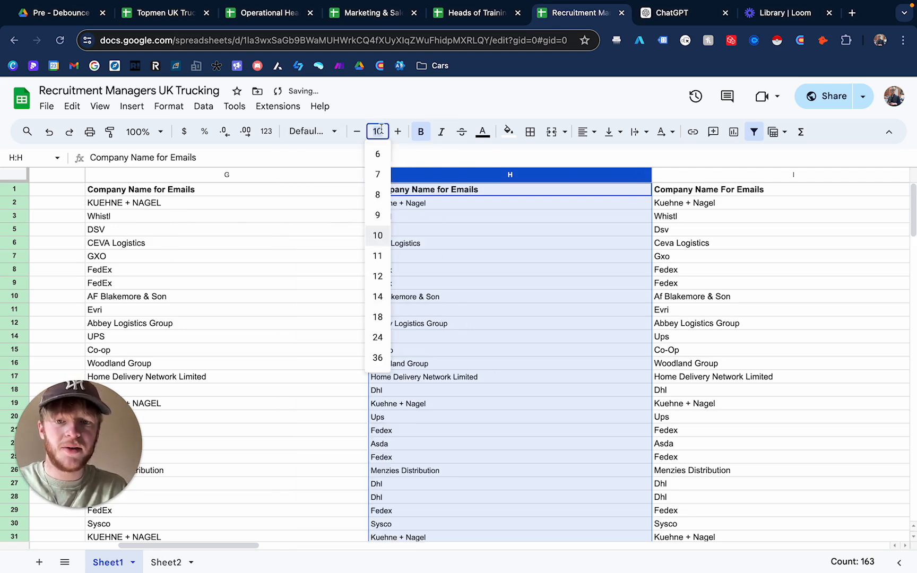
click(377, 235)
click(478, 312)
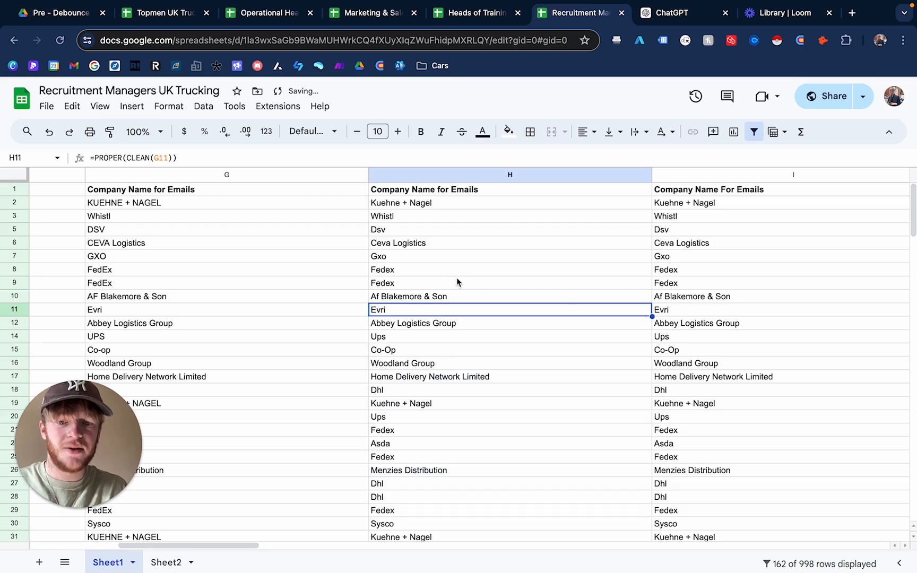
- Delete the newly filled Company Name for Emails column
scroll(565, 297, right, 5)
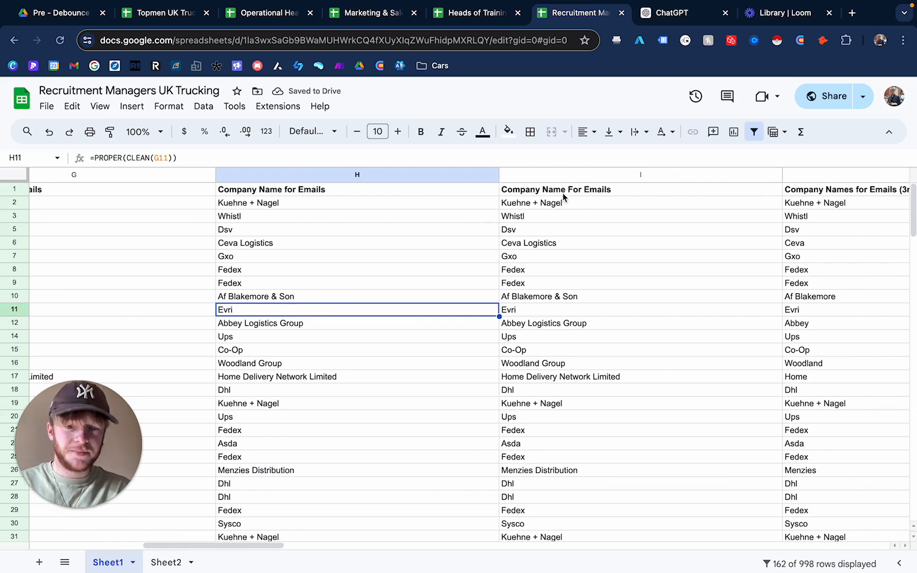
click(553, 175)
click(605, 230)
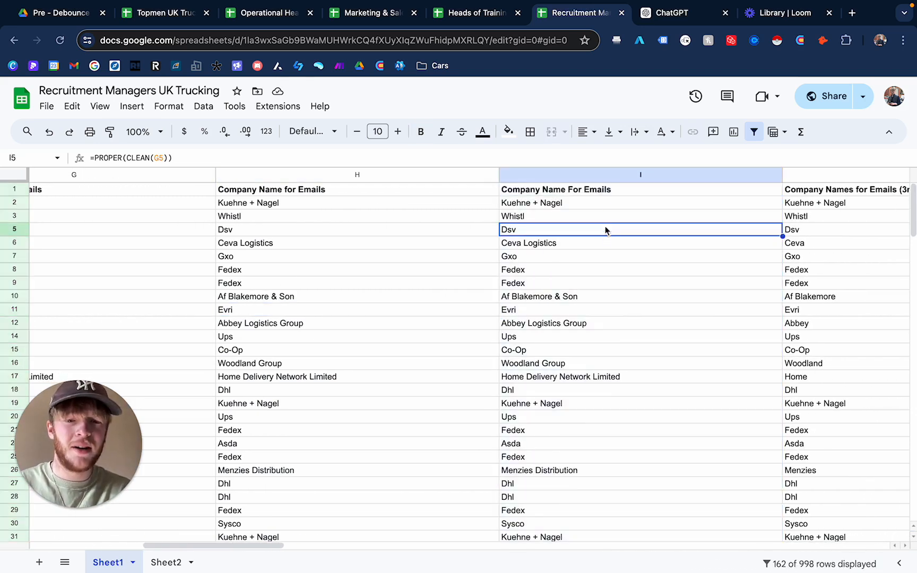
scroll(616, 236, right, 3)
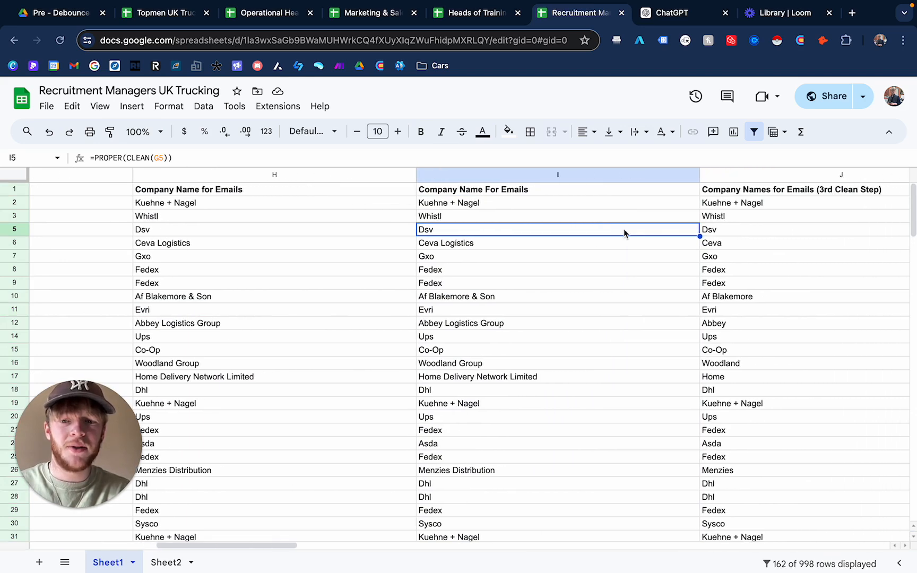
click(293, 175)
right_click(293, 175)
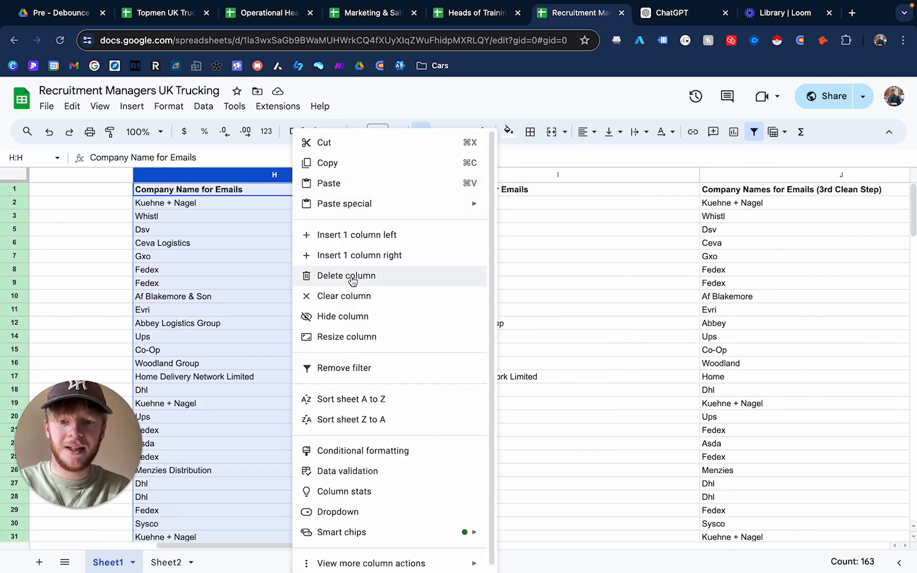
click(386, 275)
click(318, 323)
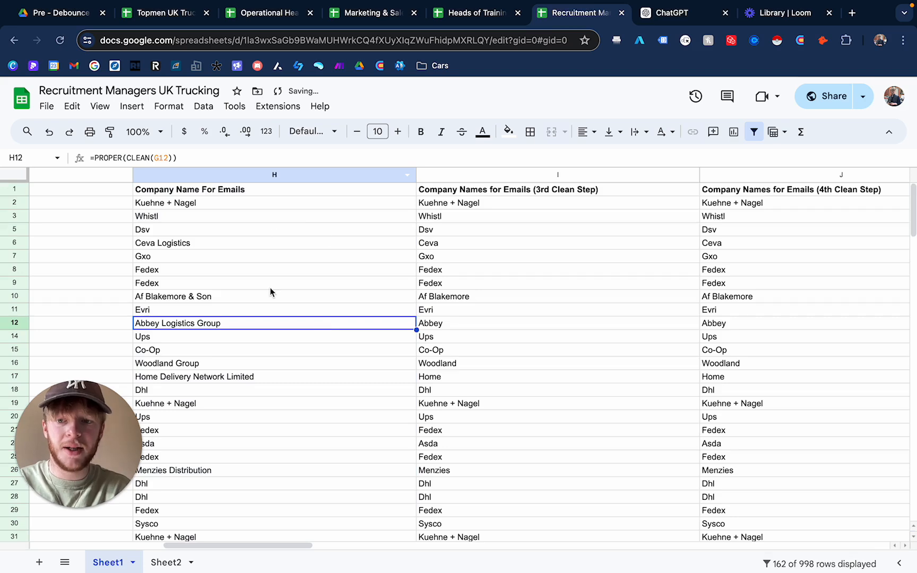
- Inspect the REGEXREPLACE formula in the 3rd Clean Step company names column
scroll(352, 283, left, 2)
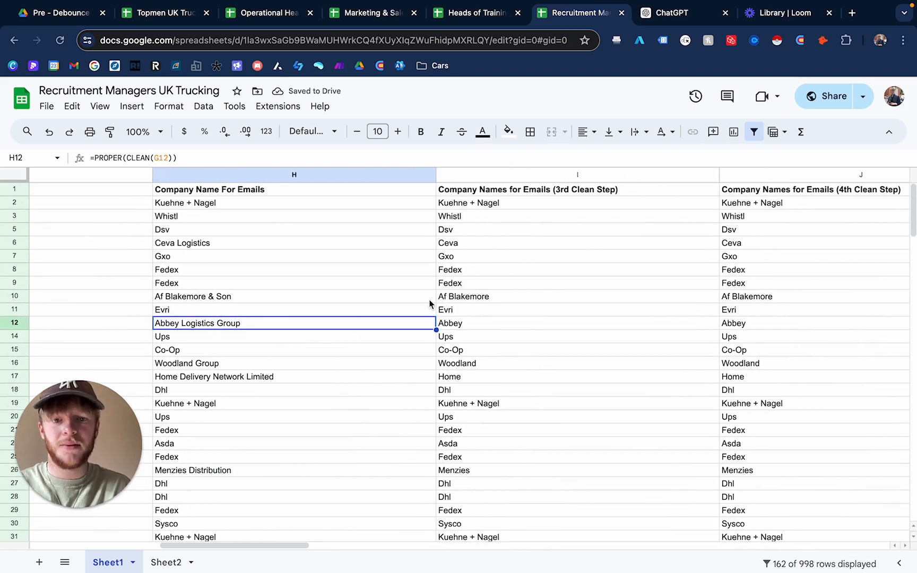
click(553, 177)
scroll(477, 269, right, 2)
click(511, 228)
click(507, 205)
click(232, 231)
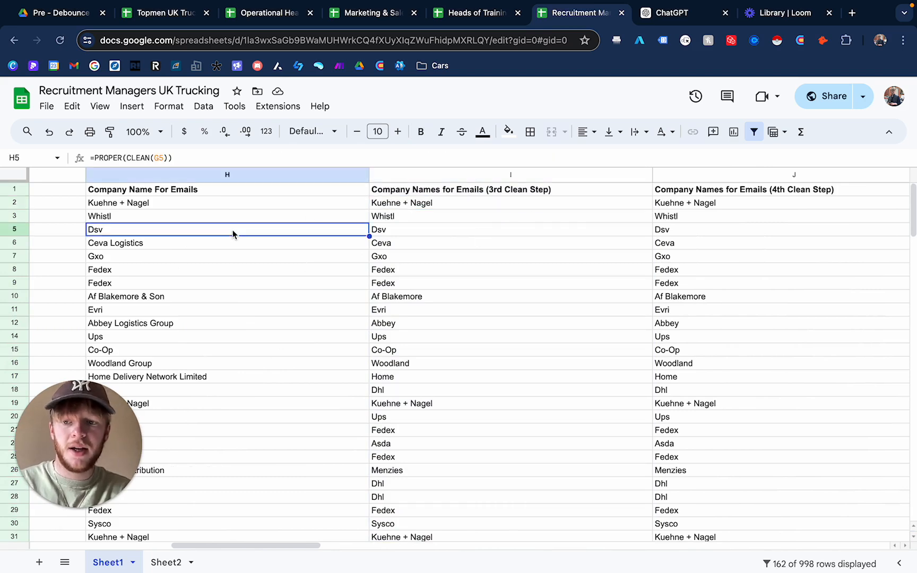
click(228, 321)
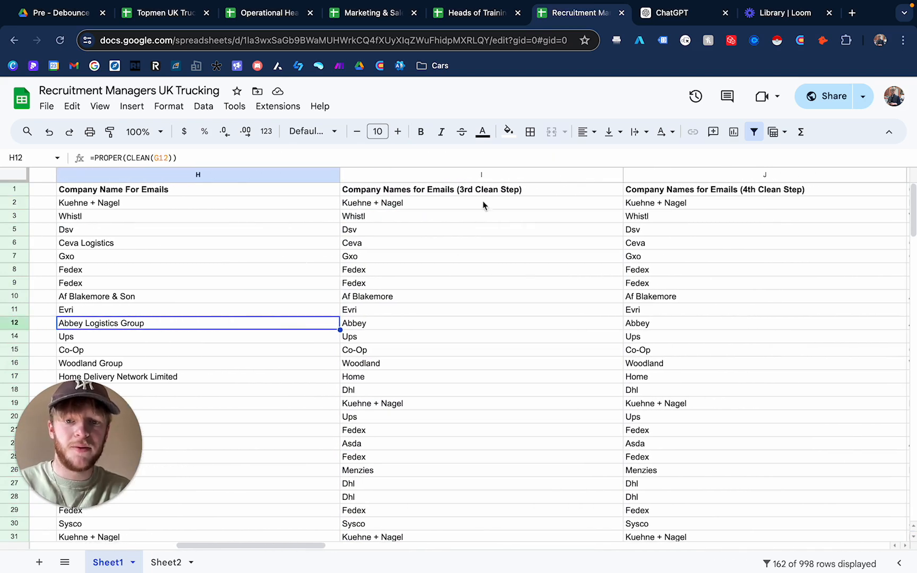
click(488, 176)
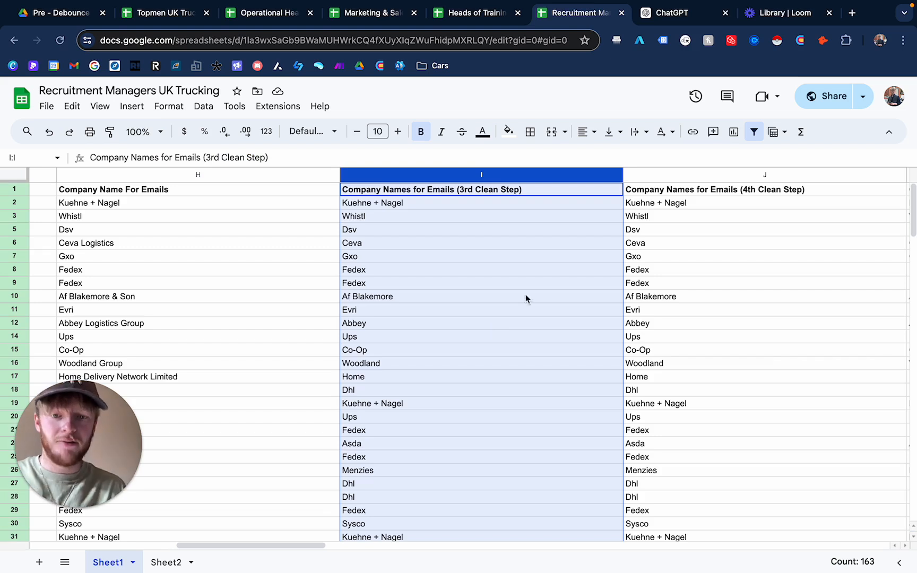
click(499, 232)
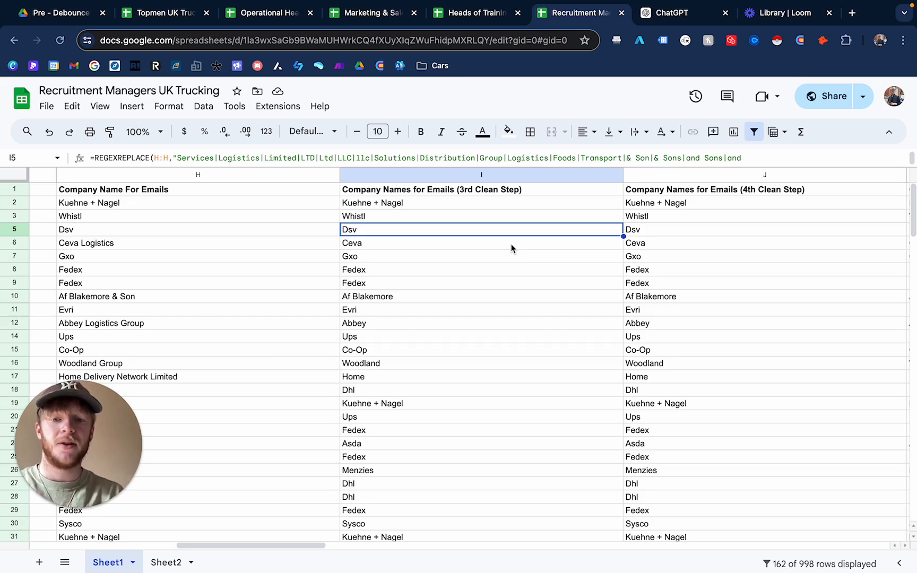
scroll(458, 242, left, 1)
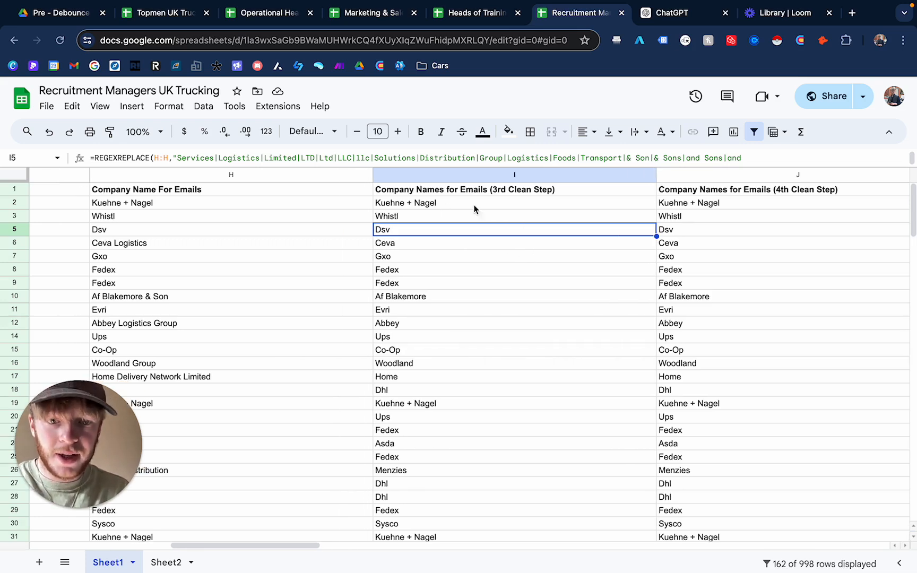
click(762, 159)
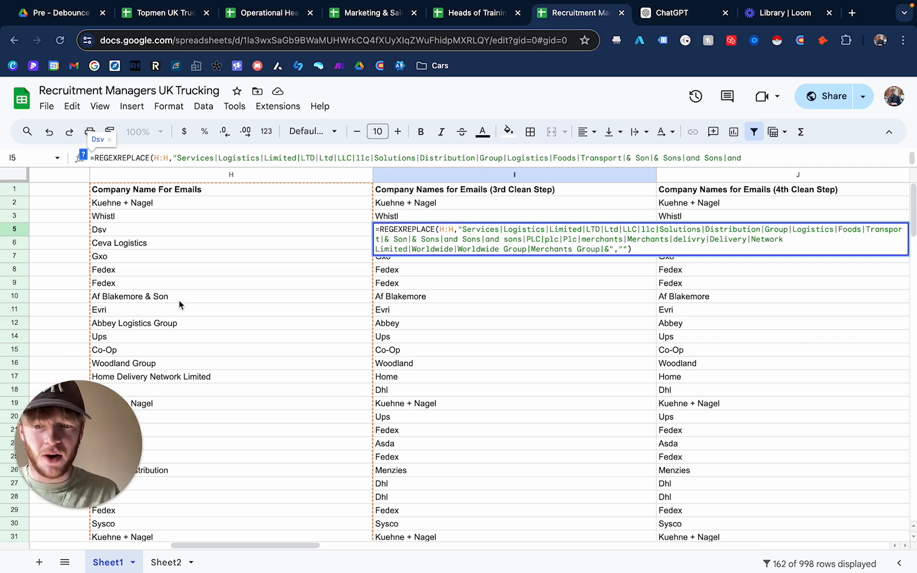
scroll(193, 349, down, 1)
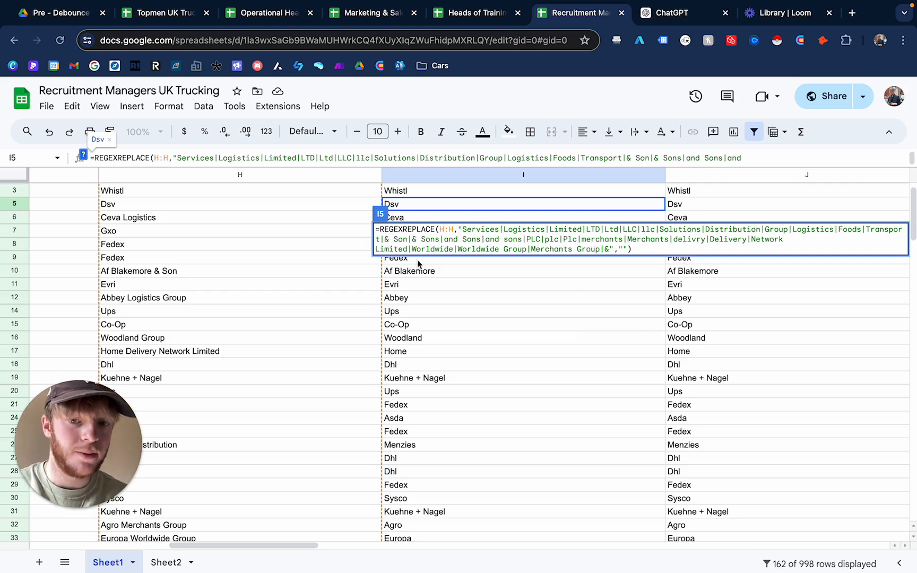
- Insert one empty column to the right of the Company Name For Emails column
click(332, 260)
click(268, 178)
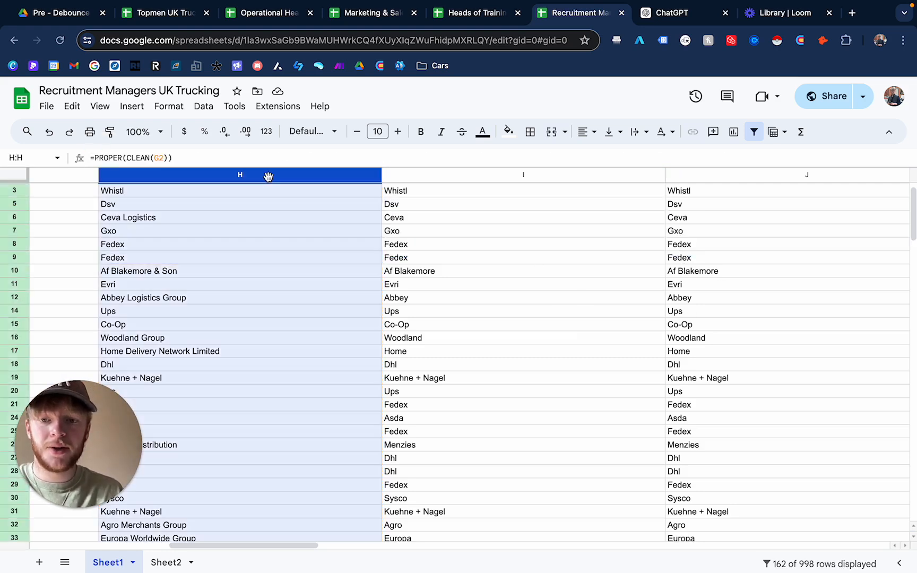
right_click(269, 180)
click(339, 255)
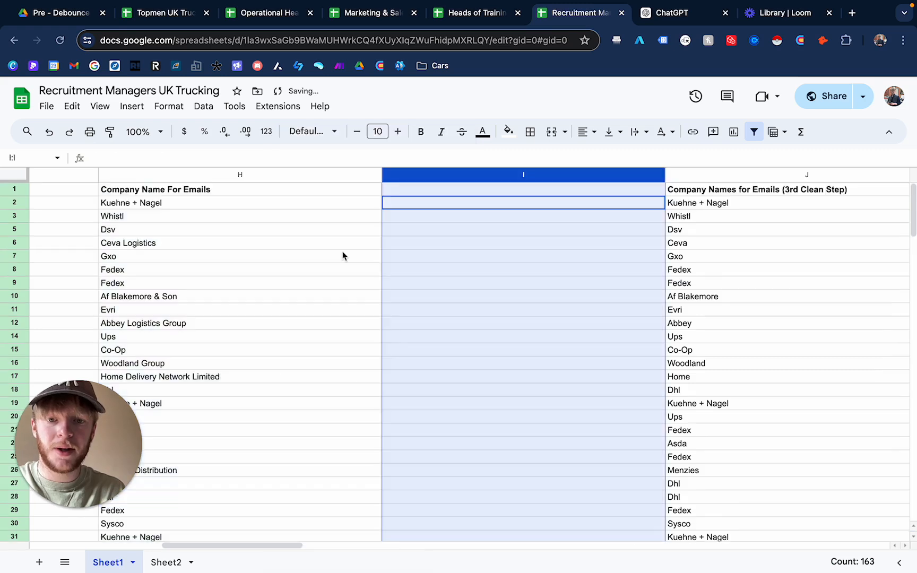
- Copy the REGEXREPLACE formula from the 3rd Clean Step column into row 2 of the new empty column
scroll(557, 250, right, 2)
click(666, 201)
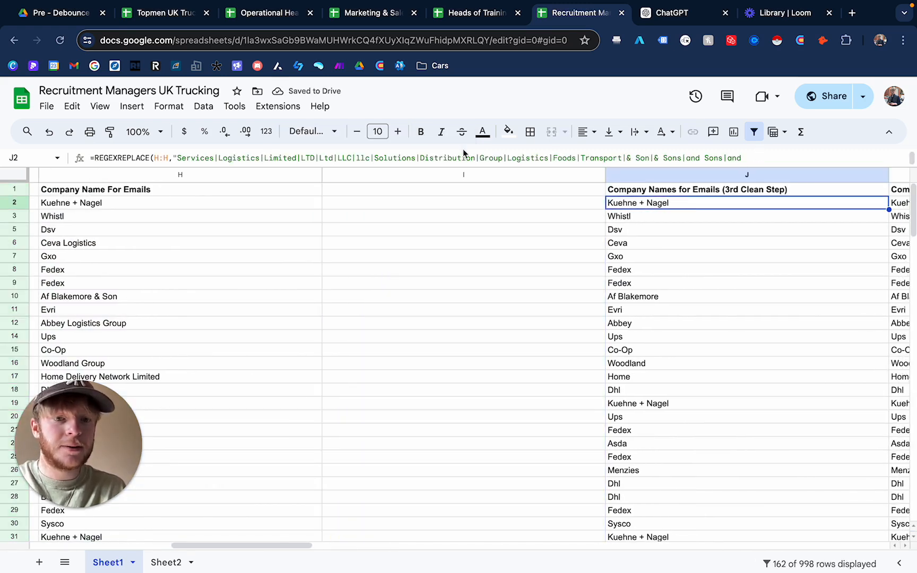
click(285, 157)
drag(870, 242, 603, 207)
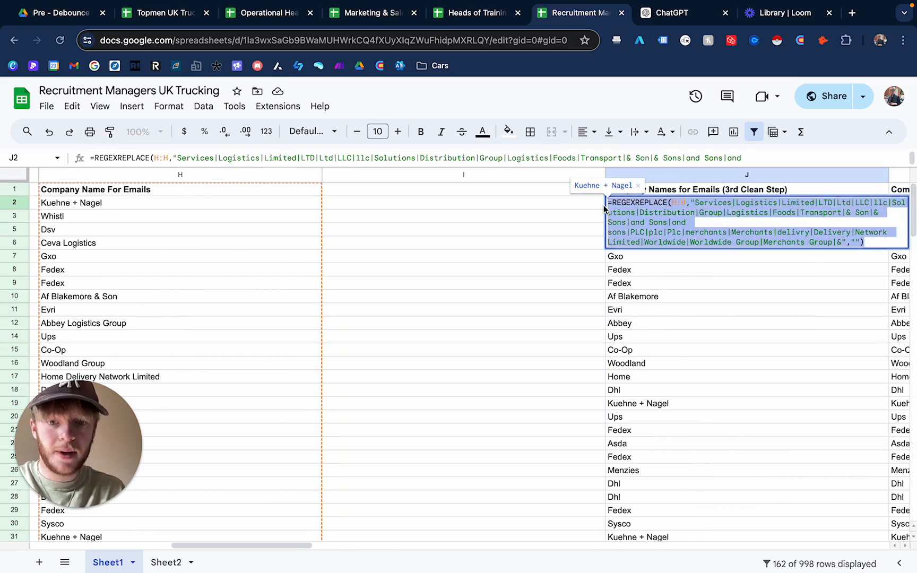
click(575, 283)
click(449, 190)
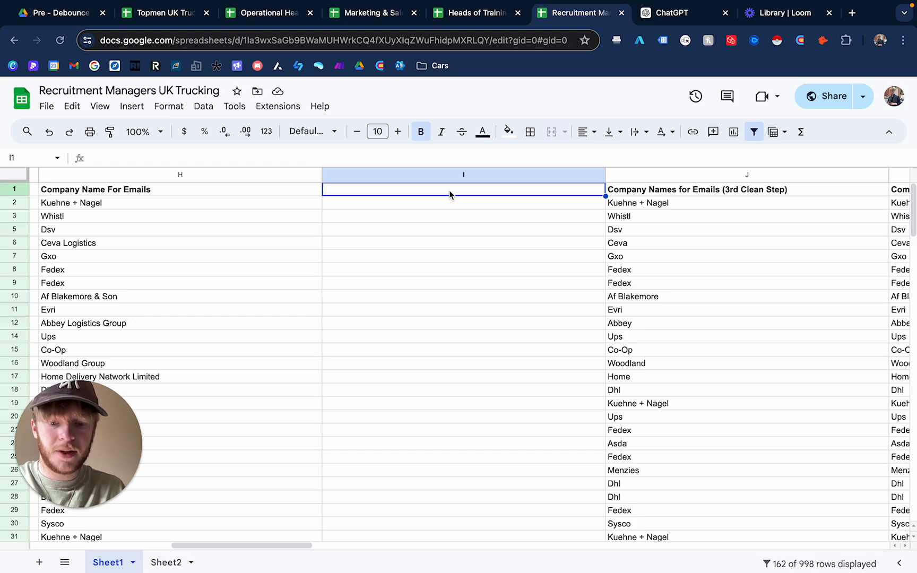
key(ctrl+v)
key(ctrl+z)
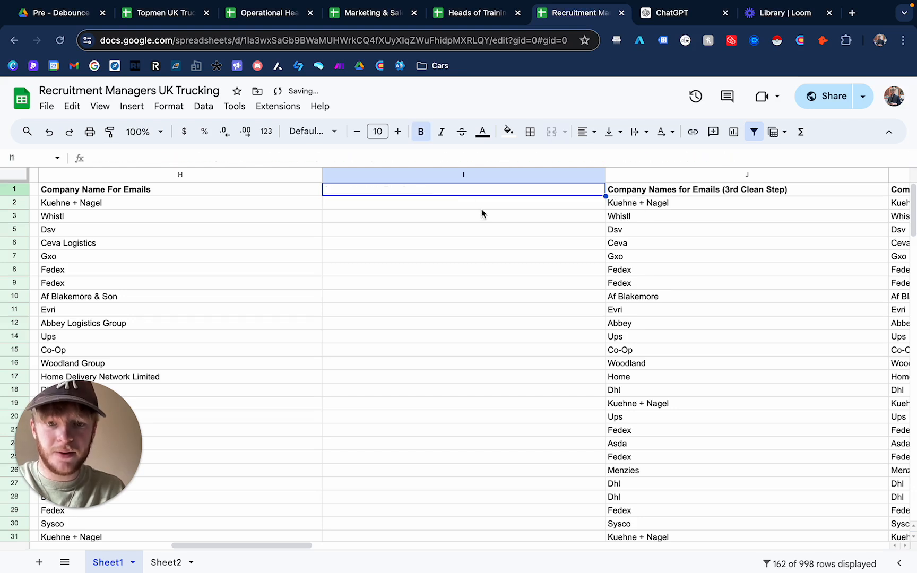
click(429, 203)
key(ctrl+v)
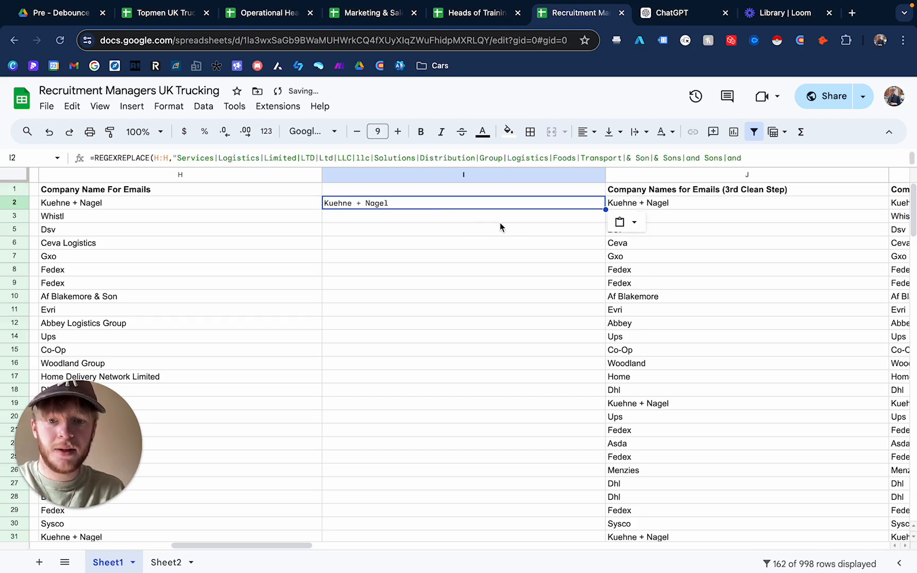
- Fill the pasted formula down the new column to row 25
click(522, 246)
click(561, 205)
drag(605, 209, 512, 462)
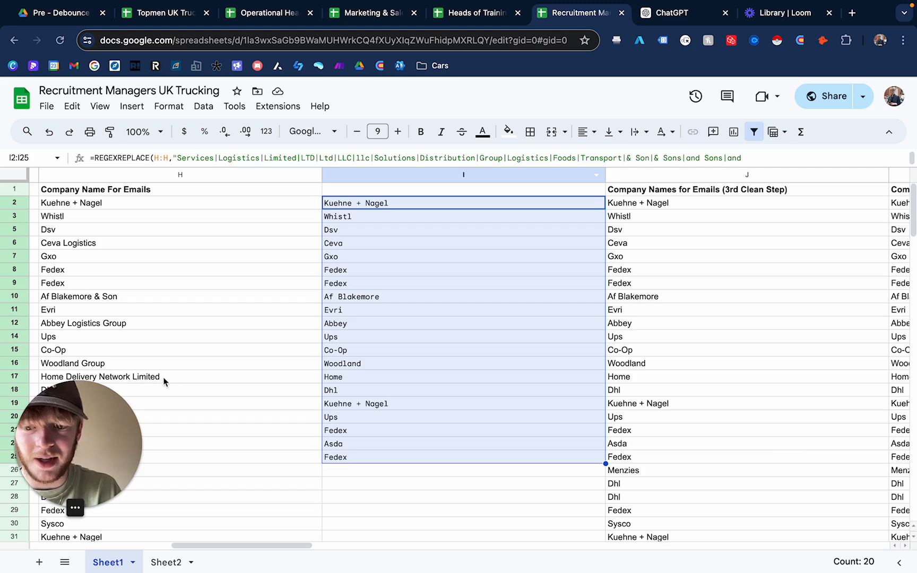
- Compare the new column's results against the original company names and the 3rd Clean Step column
click(180, 379)
click(351, 378)
scroll(623, 381, right, 5)
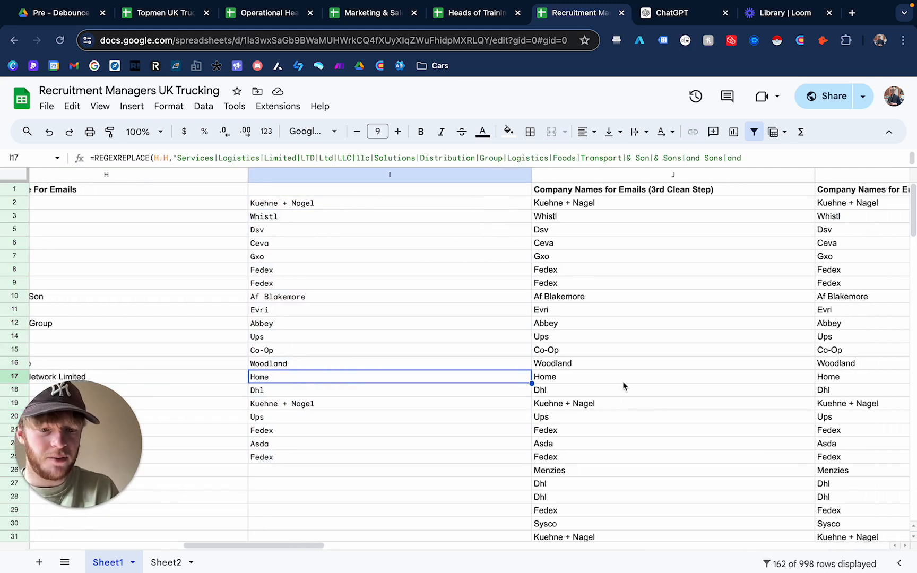
scroll(759, 388, right, 5)
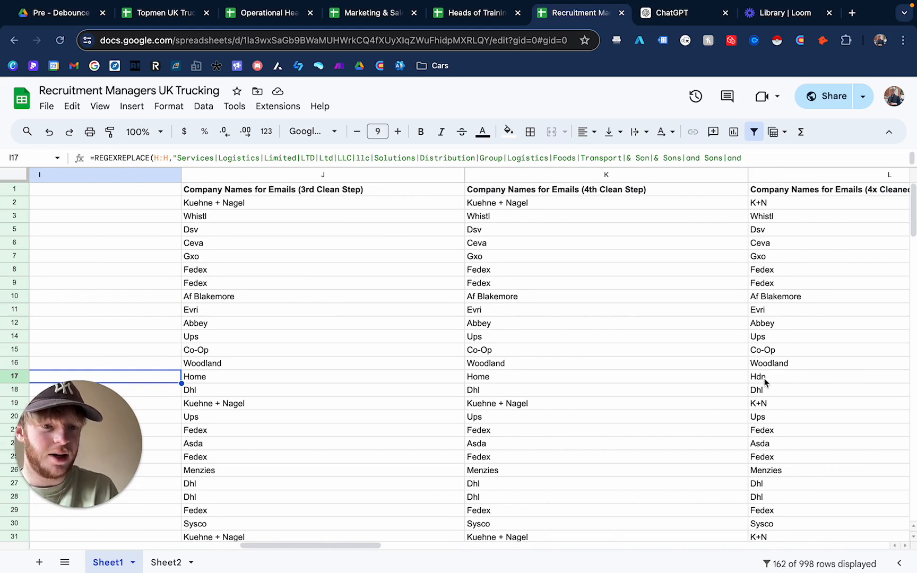
scroll(766, 381, left, 10)
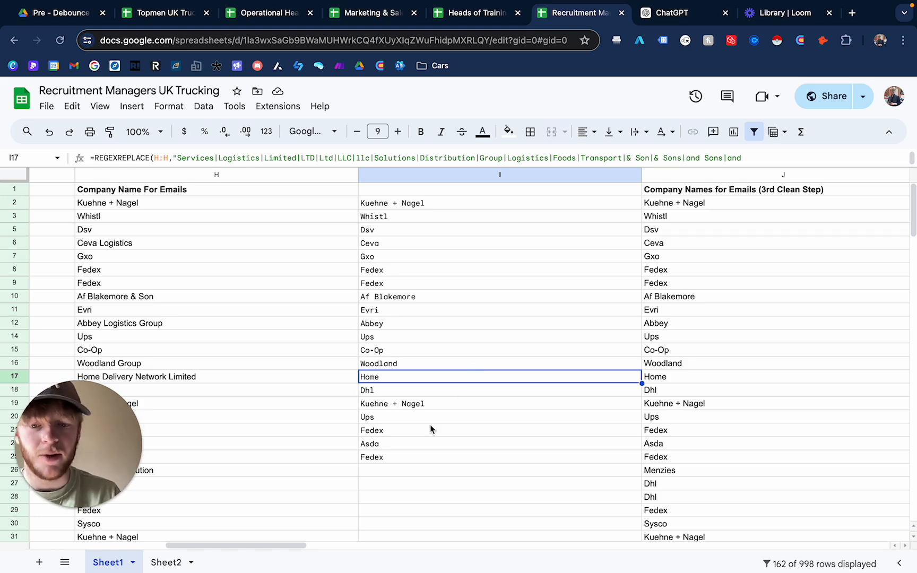
scroll(430, 425, down, 2)
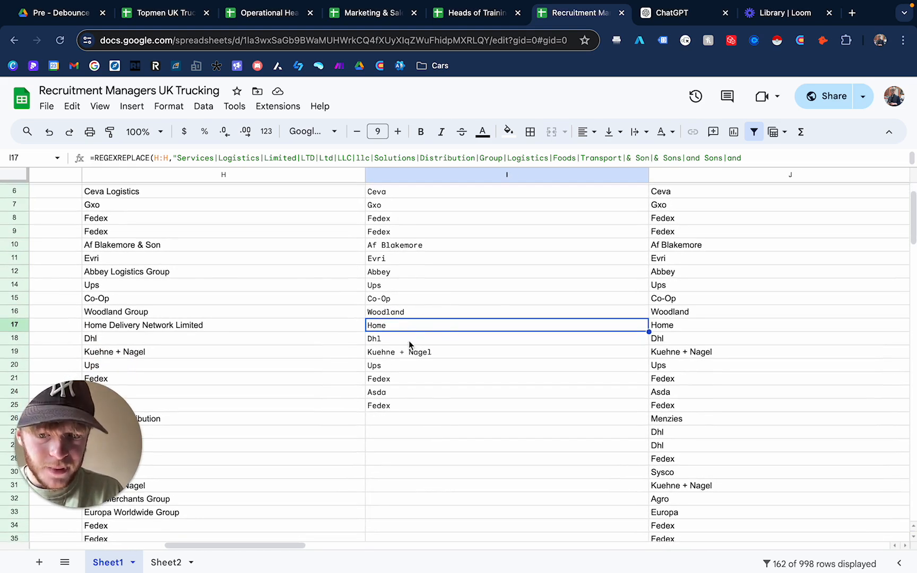
scroll(437, 353, right, 2)
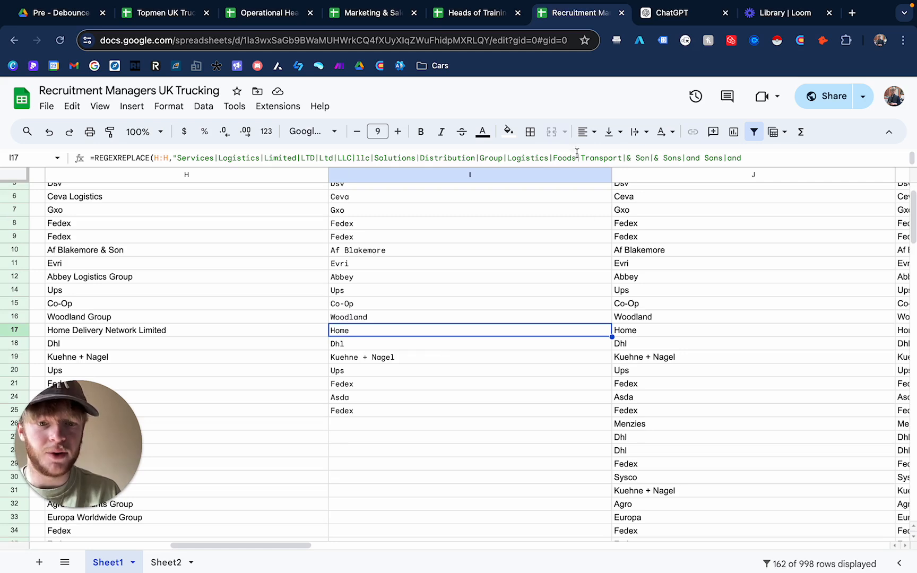
scroll(358, 414, down, 1)
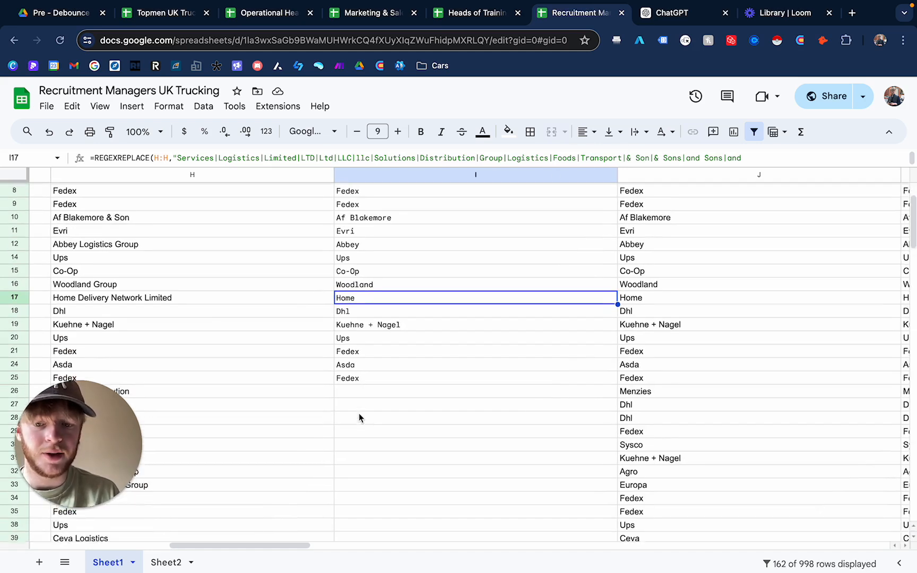
scroll(359, 413, down, 1)
scroll(359, 414, up, 3)
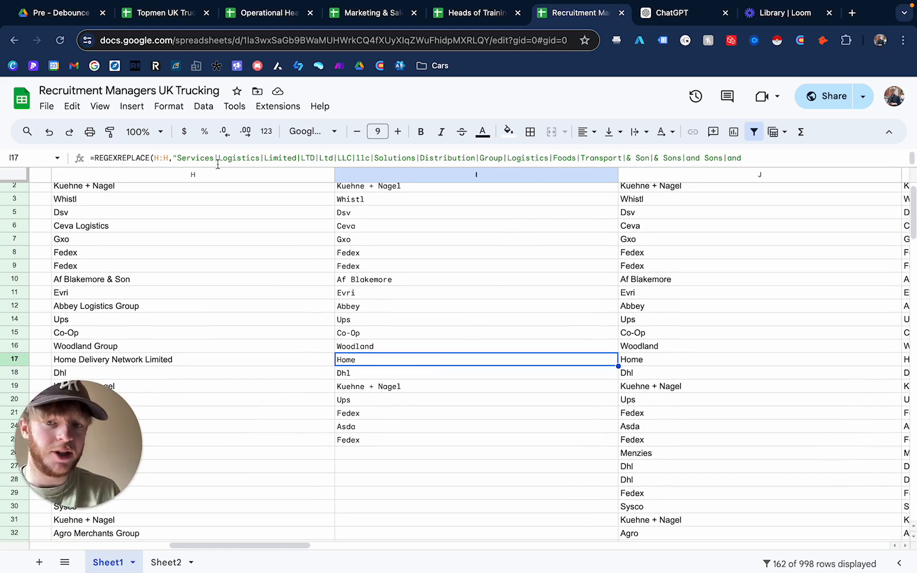
click(333, 158)
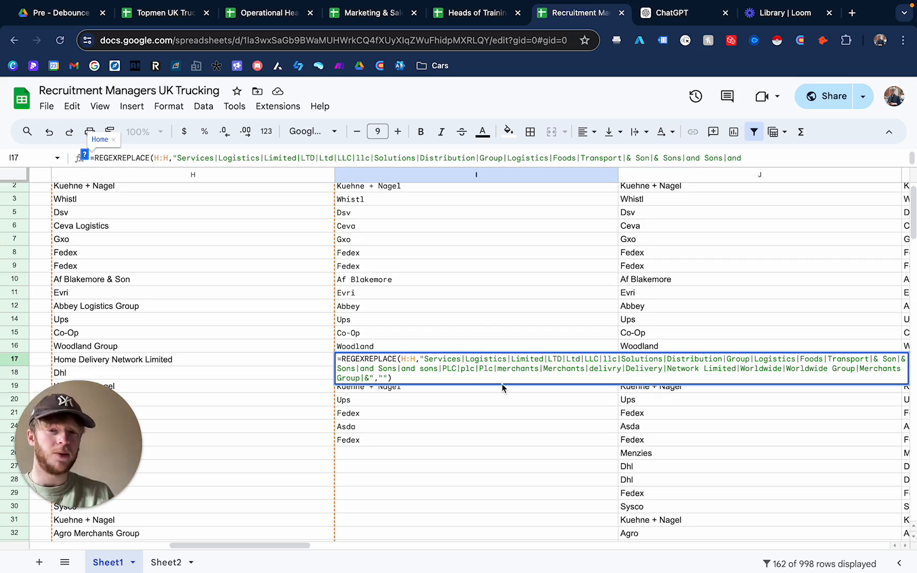
click(506, 455)
scroll(489, 336, up, 1)
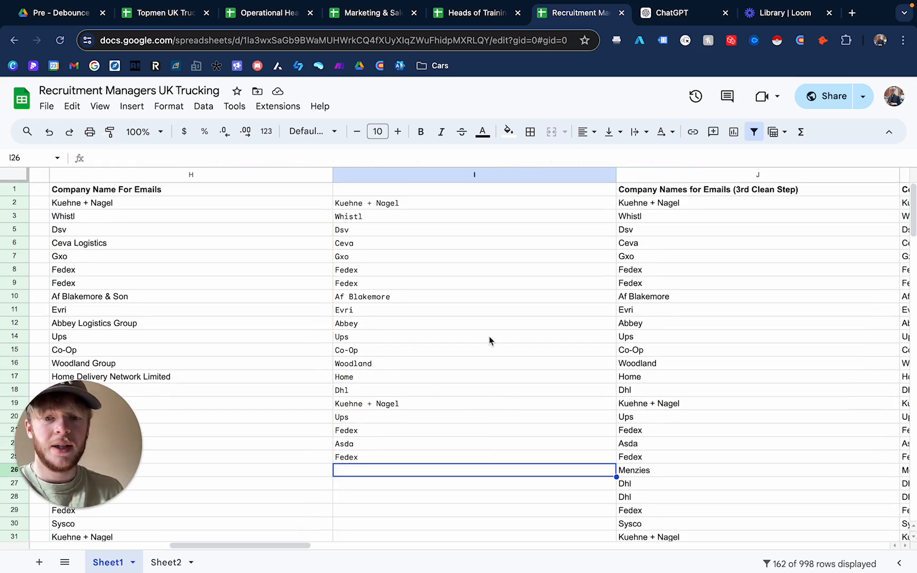
- Delete the new formula column
click(440, 175)
right_click(441, 175)
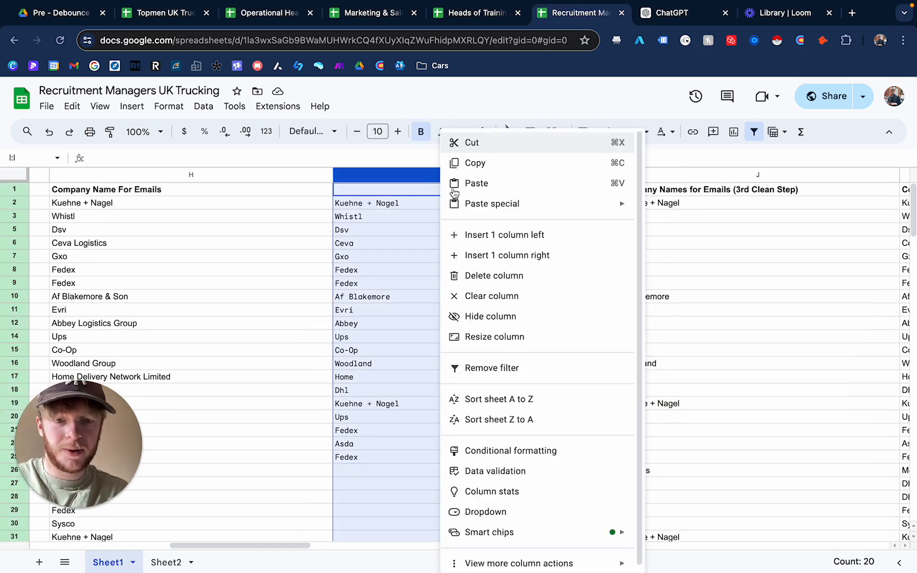
click(489, 276)
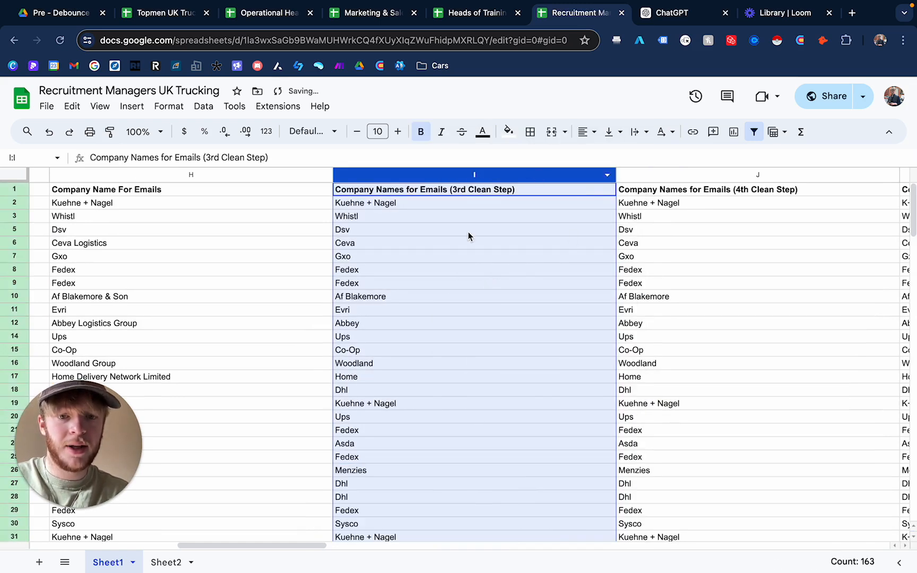
- Inspect the formulas in the 3rd and 4th Clean Step columns and the Company Name For Emails column
click(468, 230)
scroll(498, 309, right, 3)
click(584, 175)
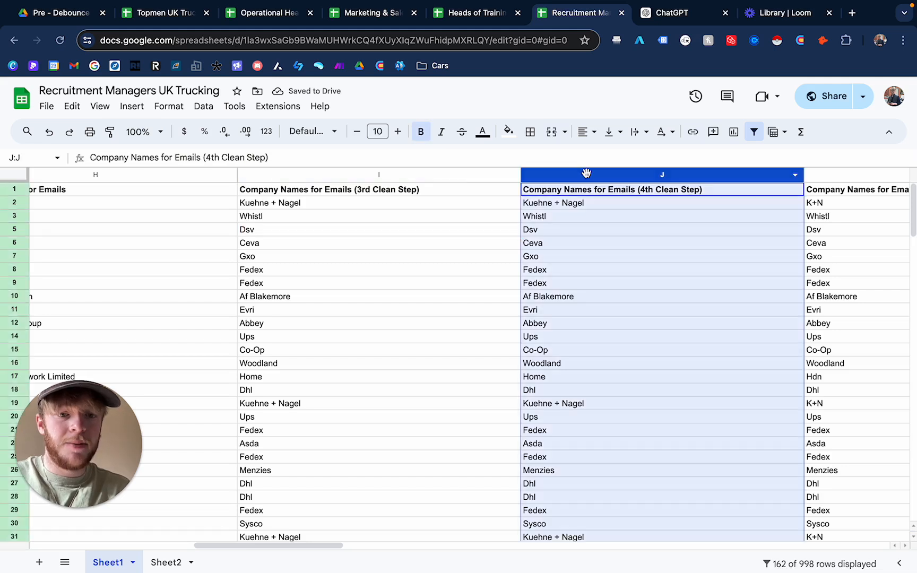
click(595, 216)
click(610, 286)
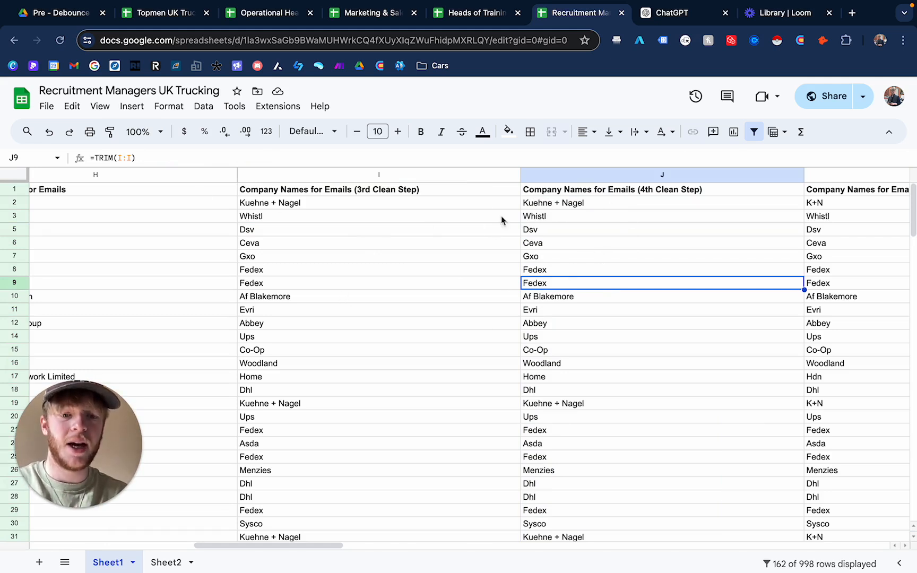
click(624, 189)
click(613, 216)
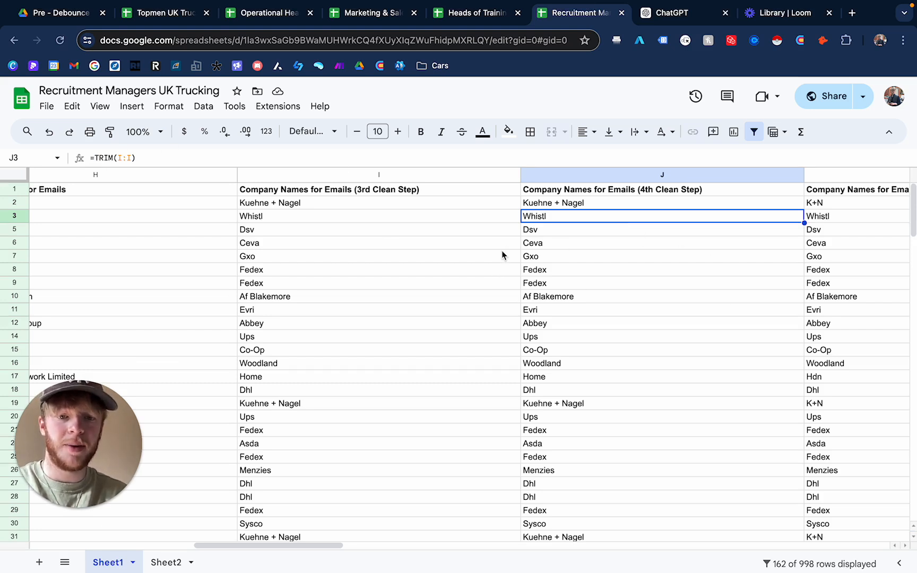
click(362, 172)
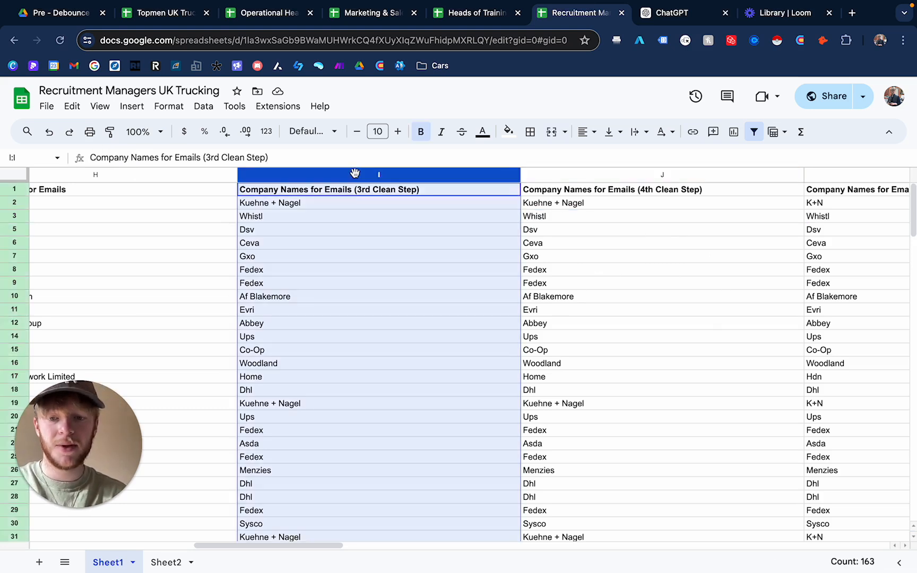
click(166, 204)
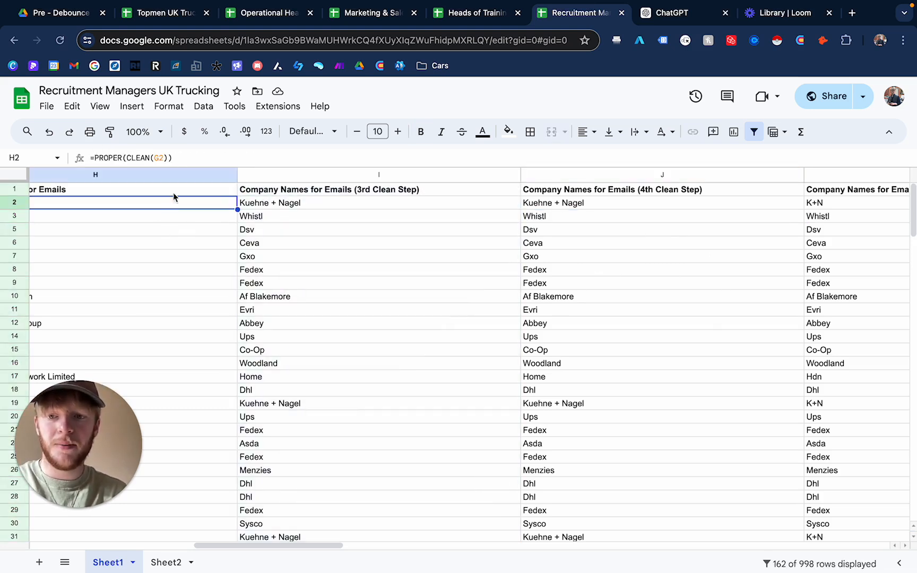
click(309, 240)
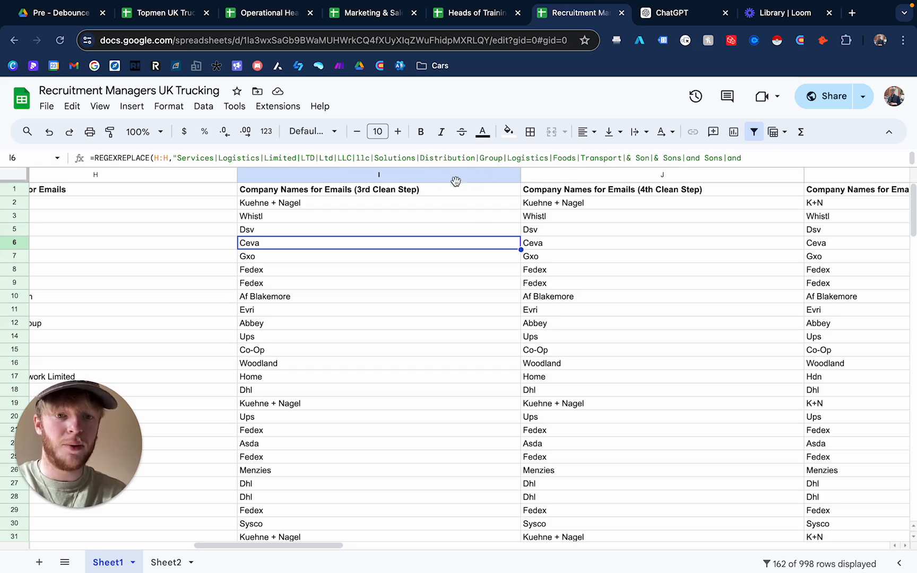
- Insert one empty column to the right of the 3rd Clean Step column
click(460, 174)
right_click(443, 175)
click(531, 256)
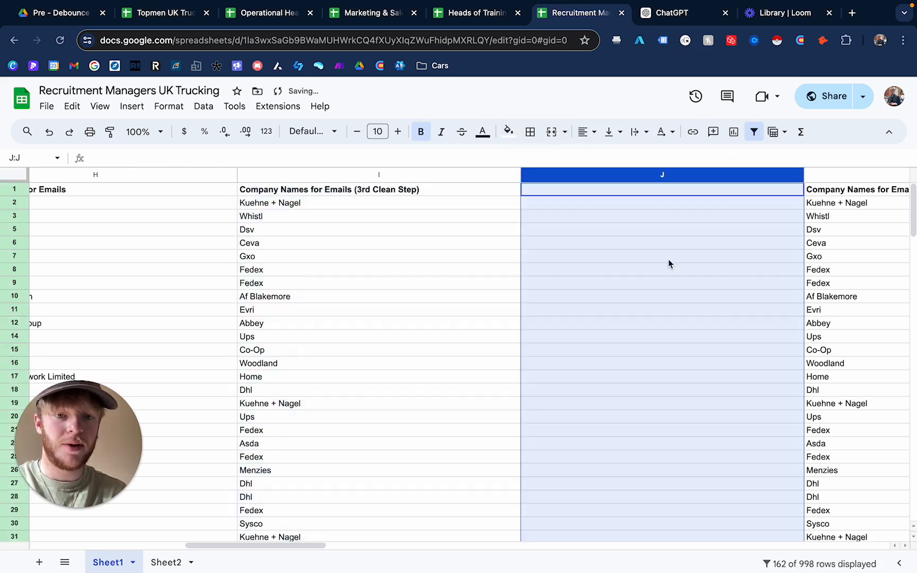
- Enter =trim(I:I) in row 2 of the new column and accept the suggested autofill
scroll(669, 258, right, 4)
click(651, 215)
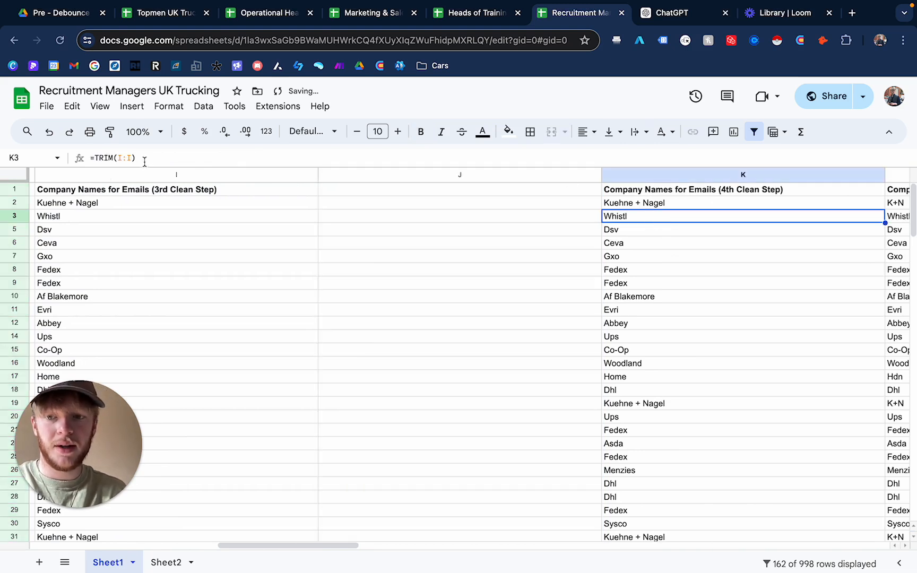
click(385, 203)
text(=t)
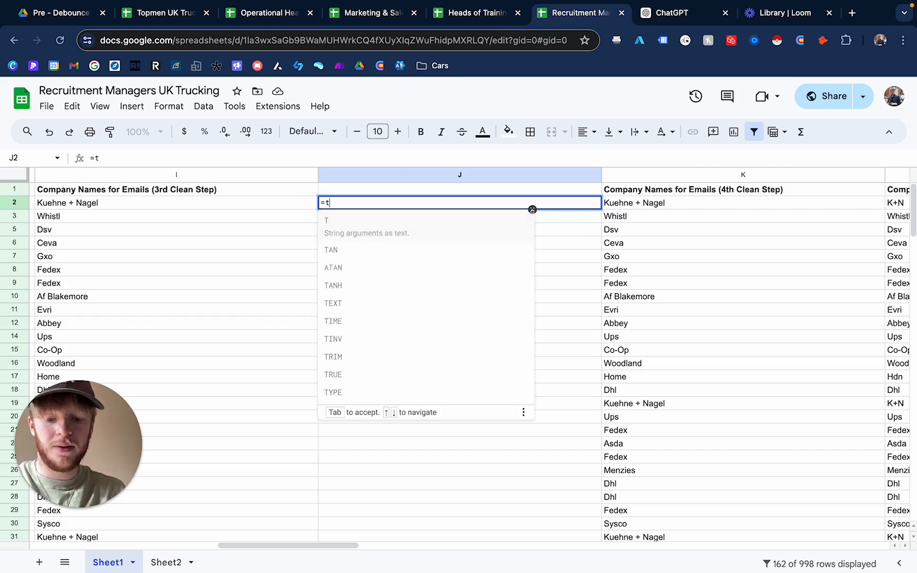
text(rim()
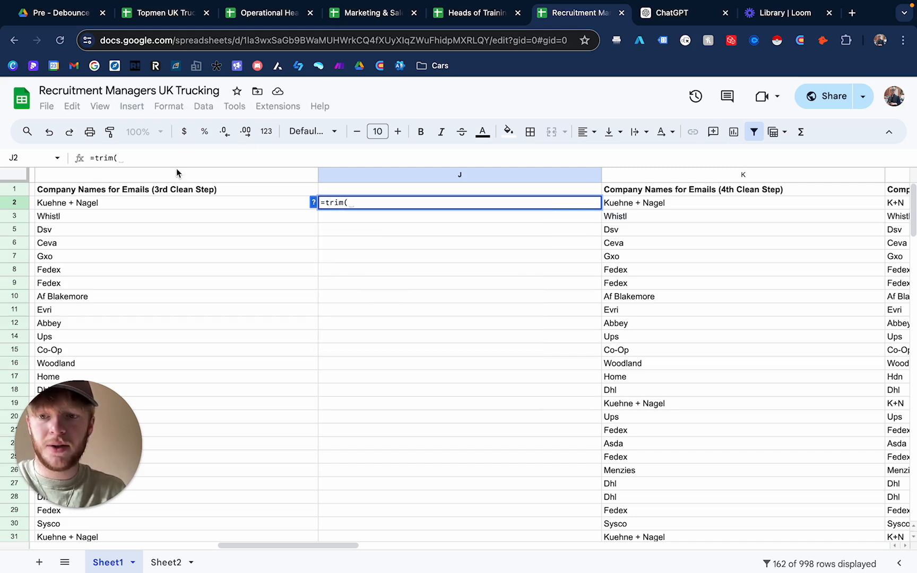
click(179, 176)
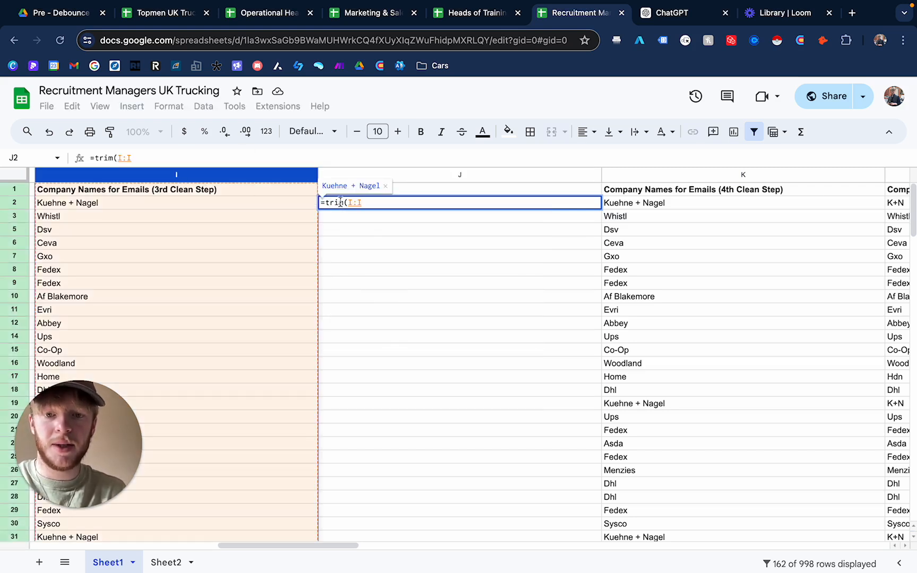
key(Return)
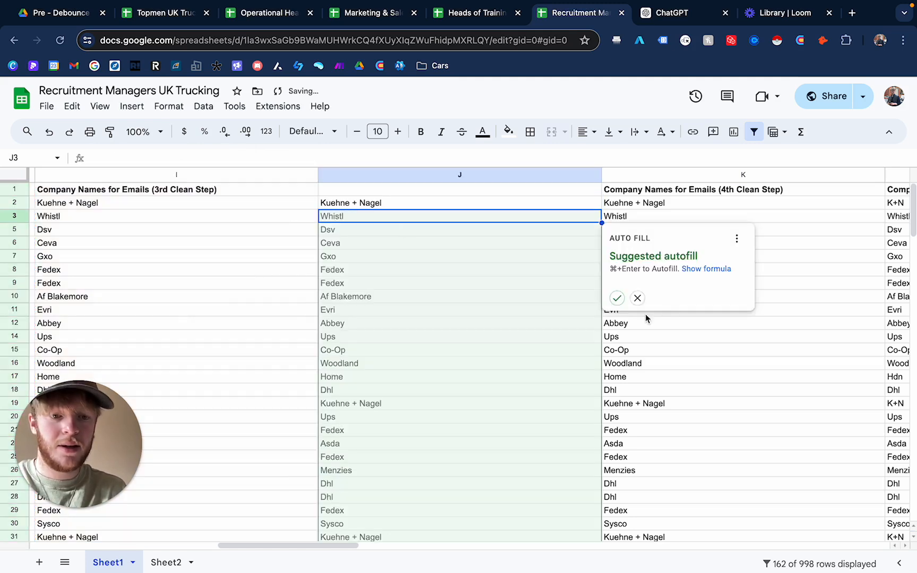
click(618, 299)
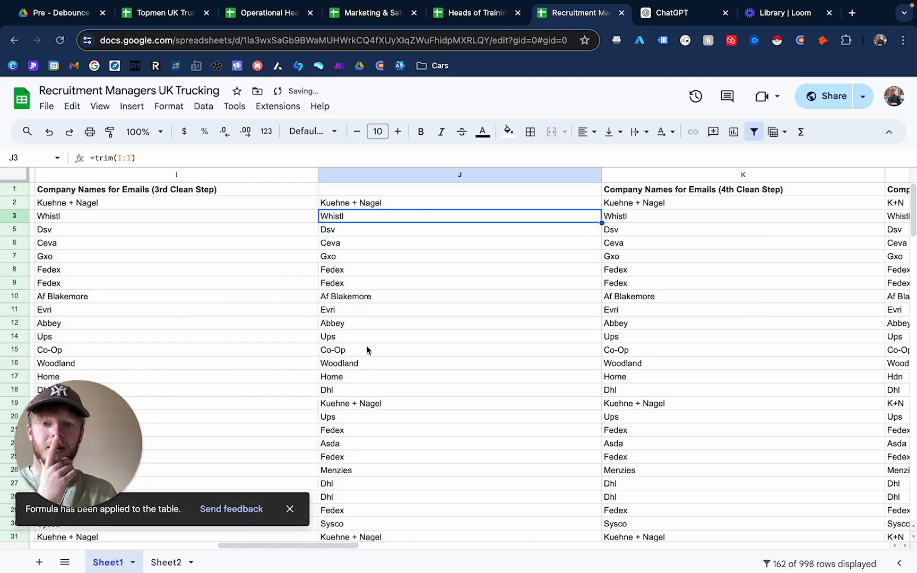
- Delete the newly filled trim column
scroll(365, 343, down, 3)
scroll(366, 345, up, 2)
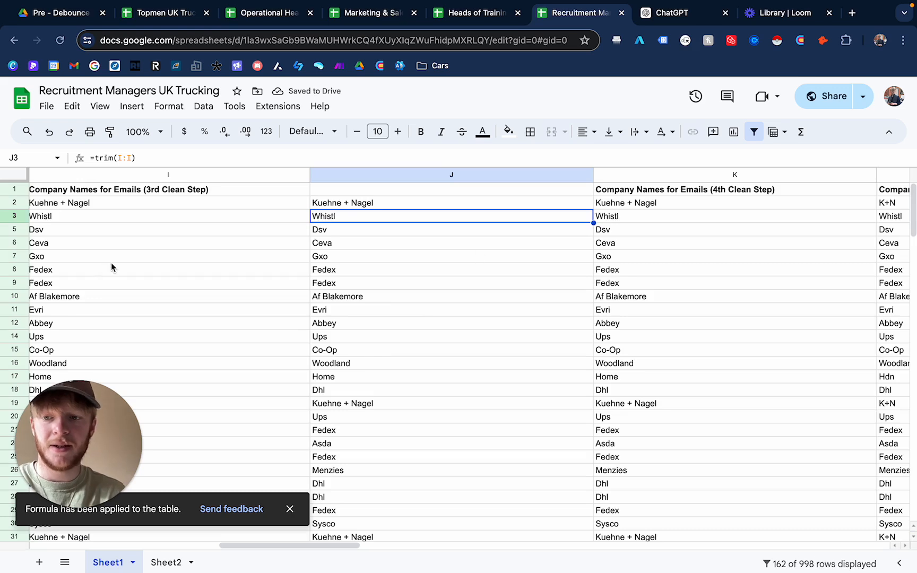
scroll(210, 361, left, 4)
scroll(302, 236, right, 4)
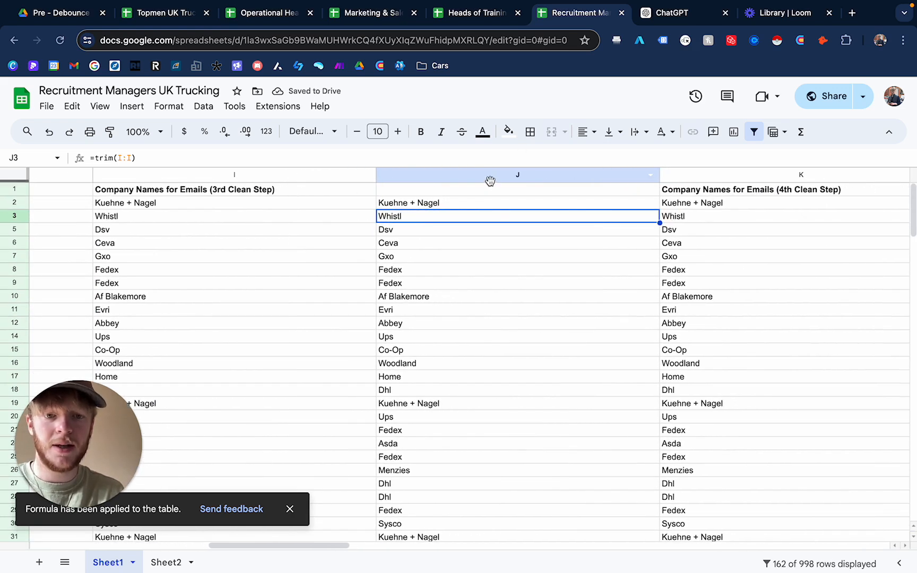
click(487, 176)
right_click(488, 177)
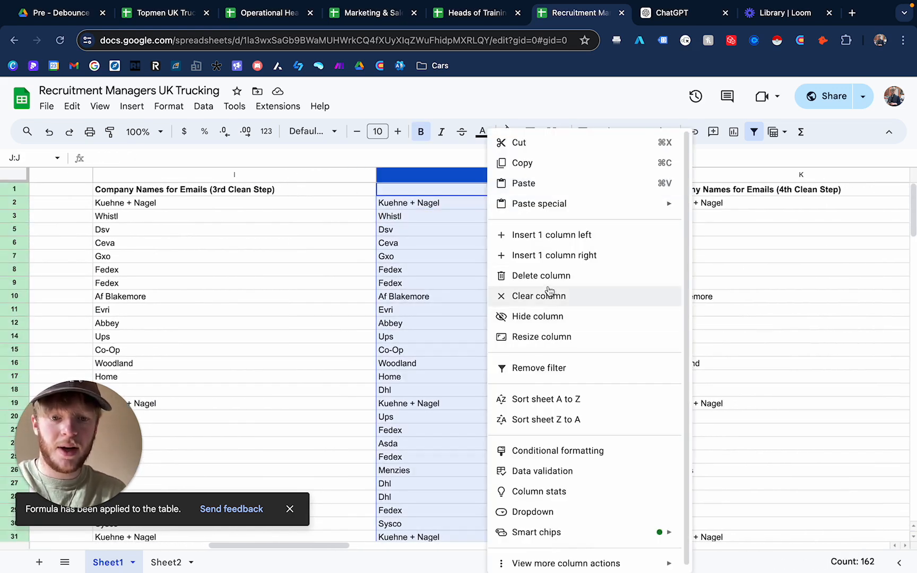
click(543, 276)
- Check the TRIM formula in the 4th Clean Step column
click(531, 269)
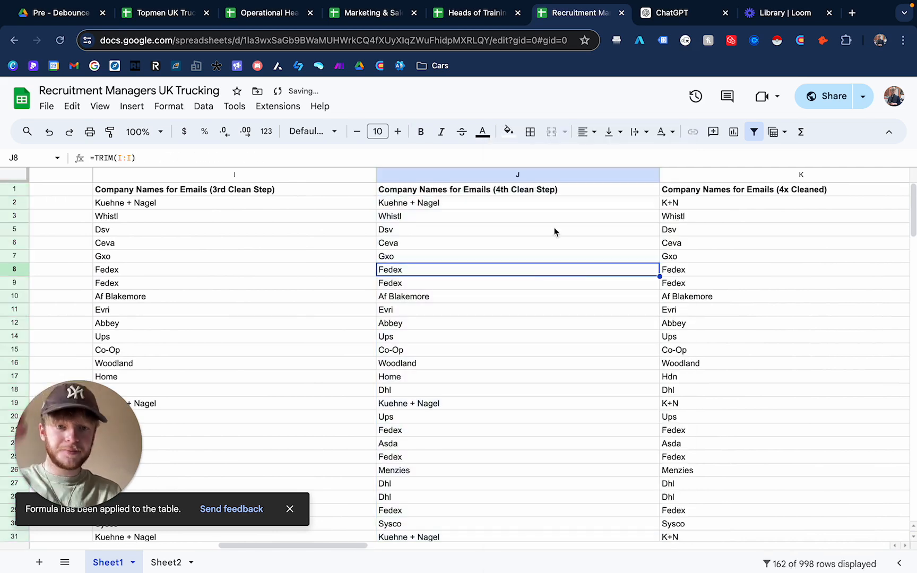
scroll(573, 288, down, 1)
scroll(528, 288, up, 1)
click(511, 220)
click(497, 281)
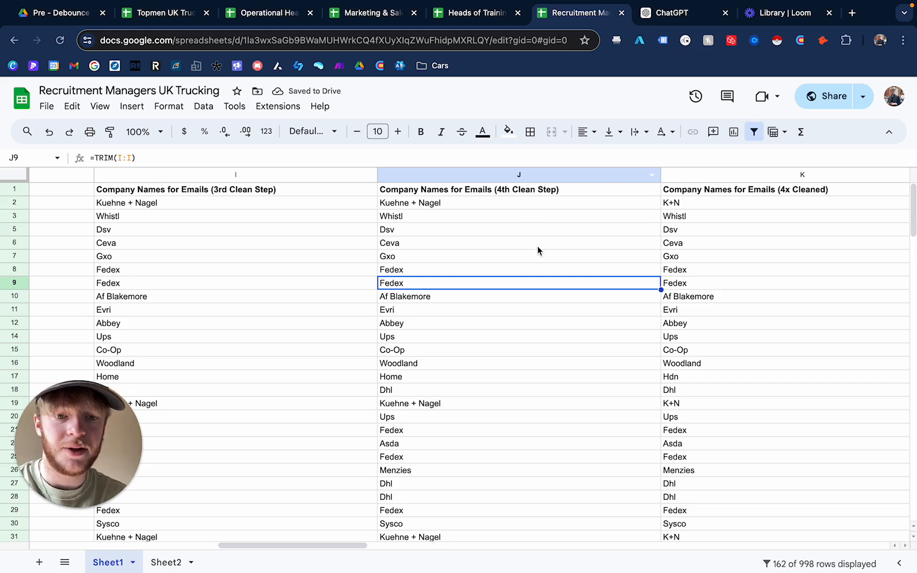
- Scroll through the 4x Cleaned company name column to review the shortened names
scroll(537, 246, right, 4)
click(526, 216)
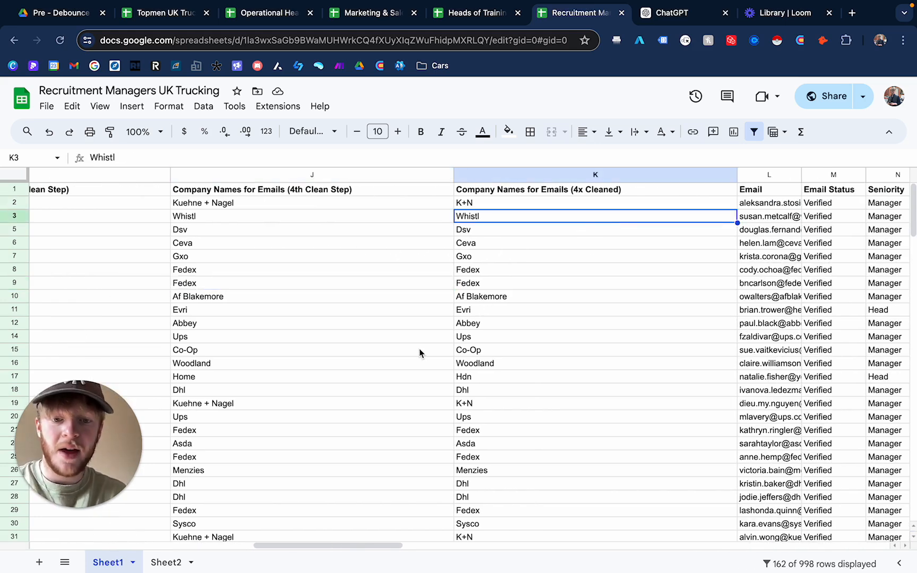
scroll(420, 349, down, 1)
scroll(419, 349, left, 1)
scroll(419, 348, up, 2)
scroll(419, 348, left, 1)
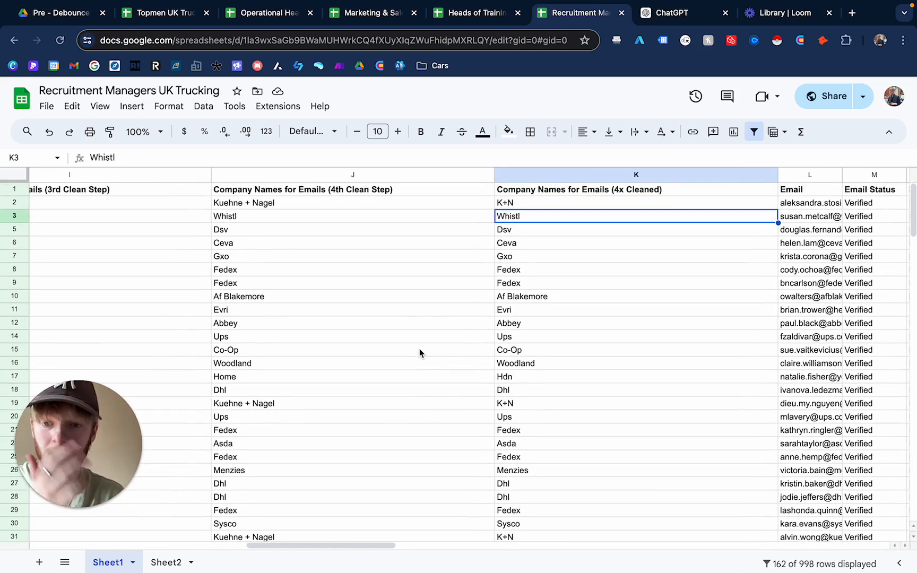
scroll(419, 349, down, 2)
scroll(420, 348, left, 1)
scroll(512, 443, down, 3)
scroll(512, 443, down, 2)
scroll(512, 443, left, 1)
scroll(513, 441, up, 2)
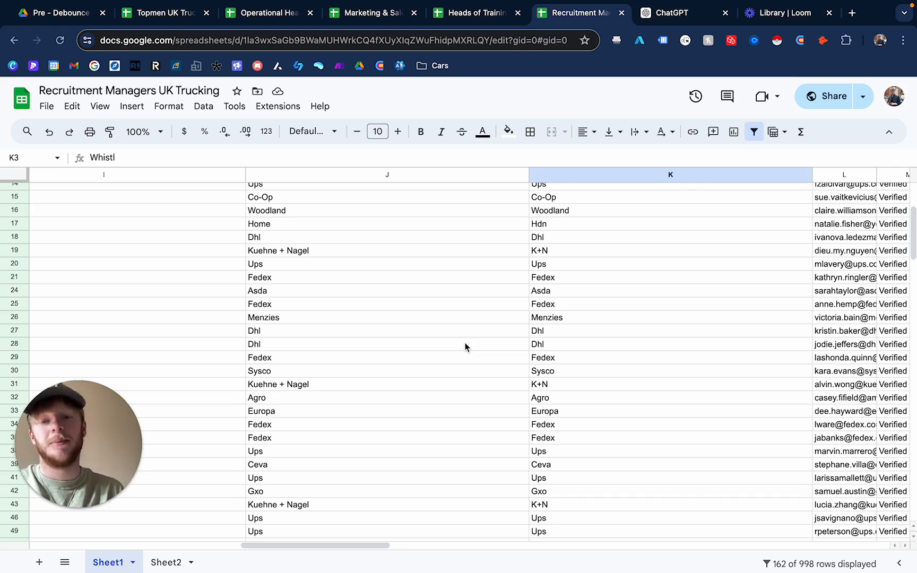
scroll(464, 347, down, 3)
scroll(394, 273, up, 5)
click(552, 277)
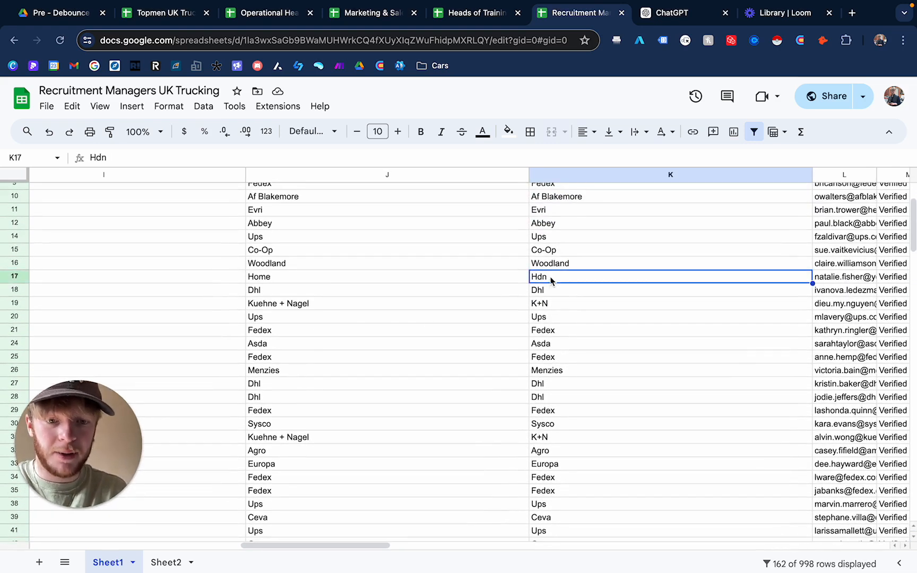
- Inspect the formulas in the 2nd and 3rd Clean Step columns for the Home Delivery Network row
scroll(300, 292, left, 3)
scroll(439, 285, left, 3)
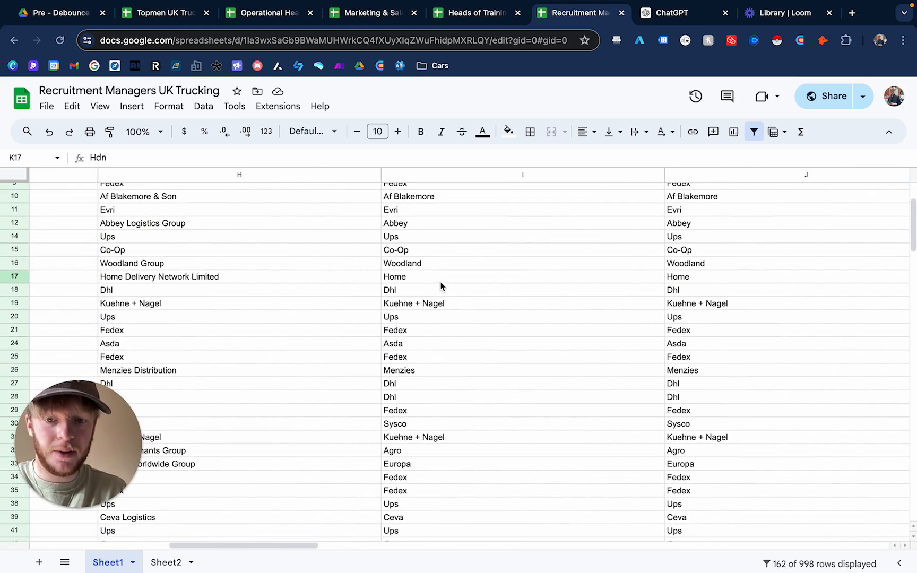
click(440, 284)
scroll(320, 280, left, 2)
scroll(320, 281, left, 2)
click(366, 283)
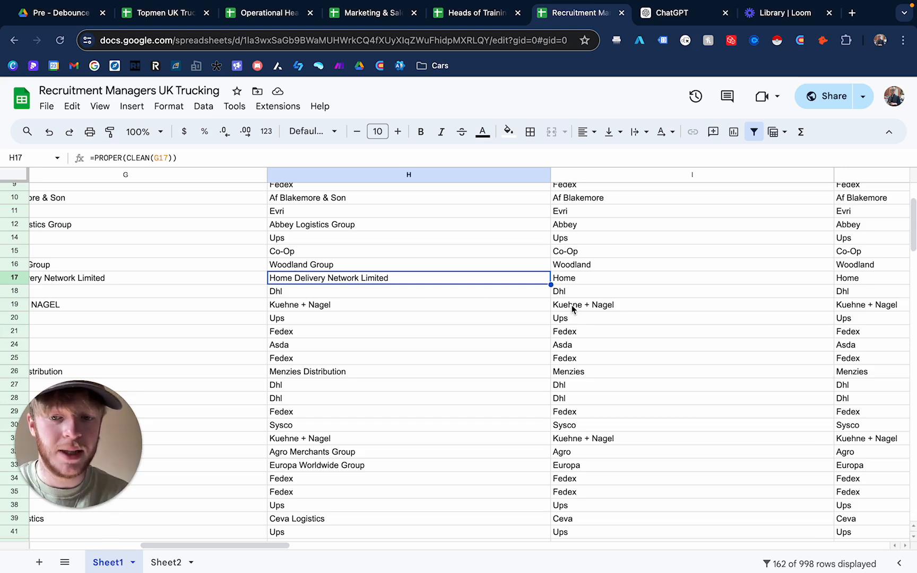
click(594, 280)
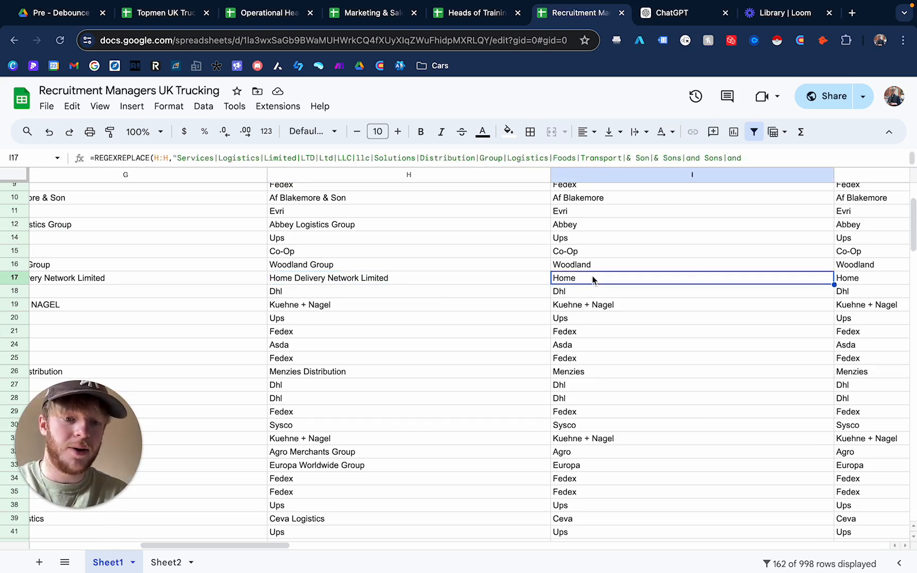
click(476, 280)
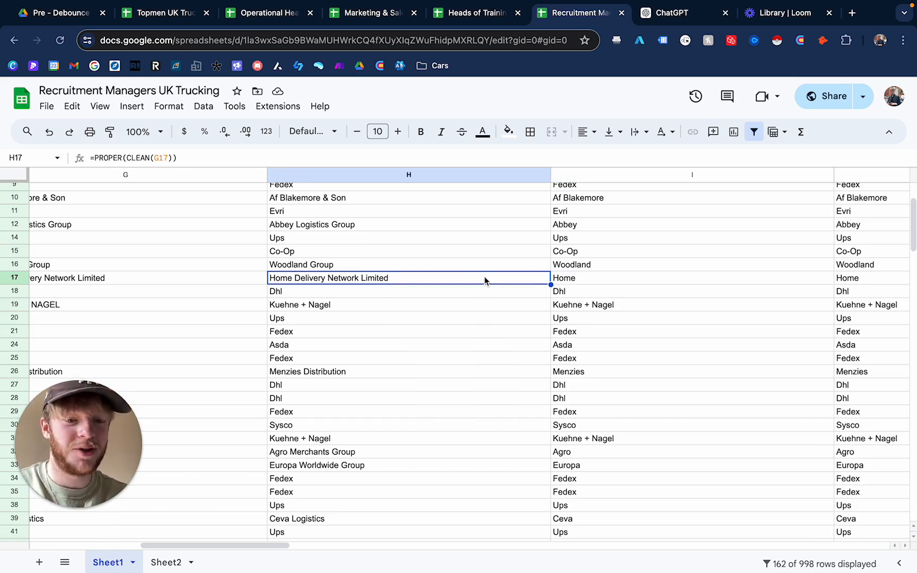
- Review the 4x Cleaned column further down the list against the 4th Clean Step column
scroll(714, 348, up, 2)
scroll(714, 348, right, 10)
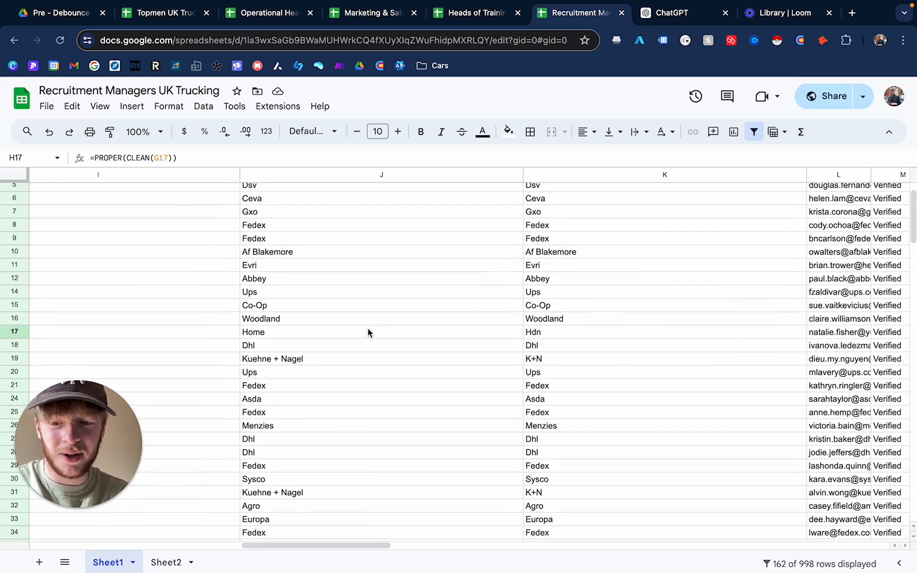
click(548, 333)
scroll(459, 403, down, 2)
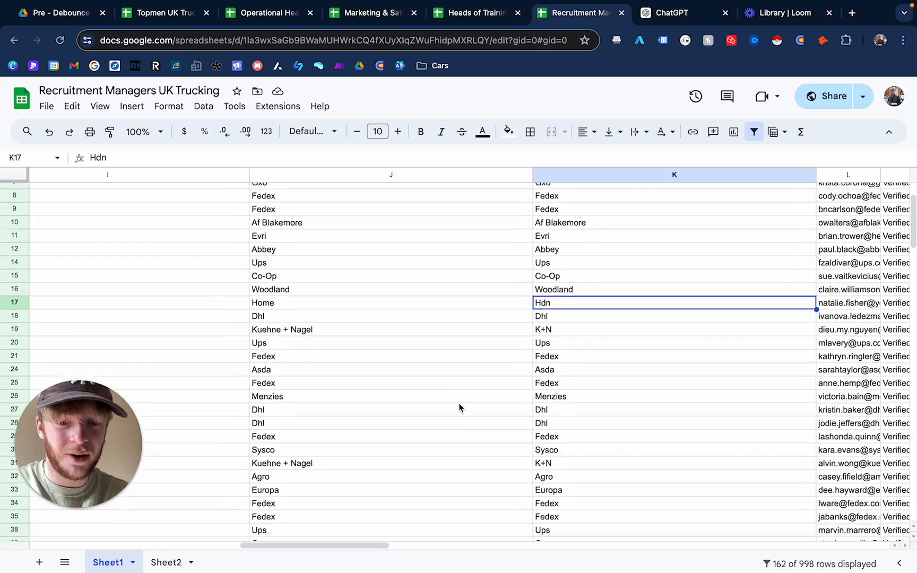
scroll(539, 389, down, 6)
scroll(542, 390, down, 4)
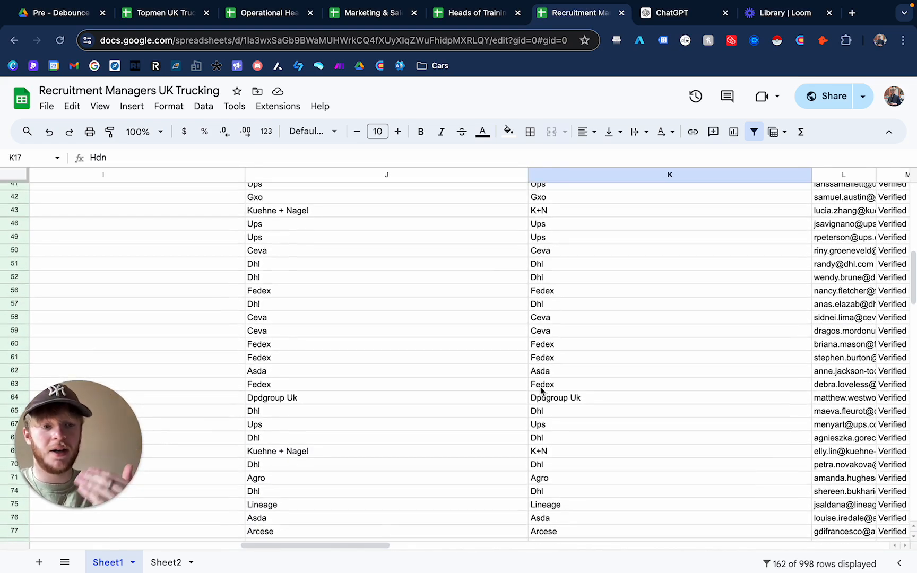
scroll(541, 390, down, 15)
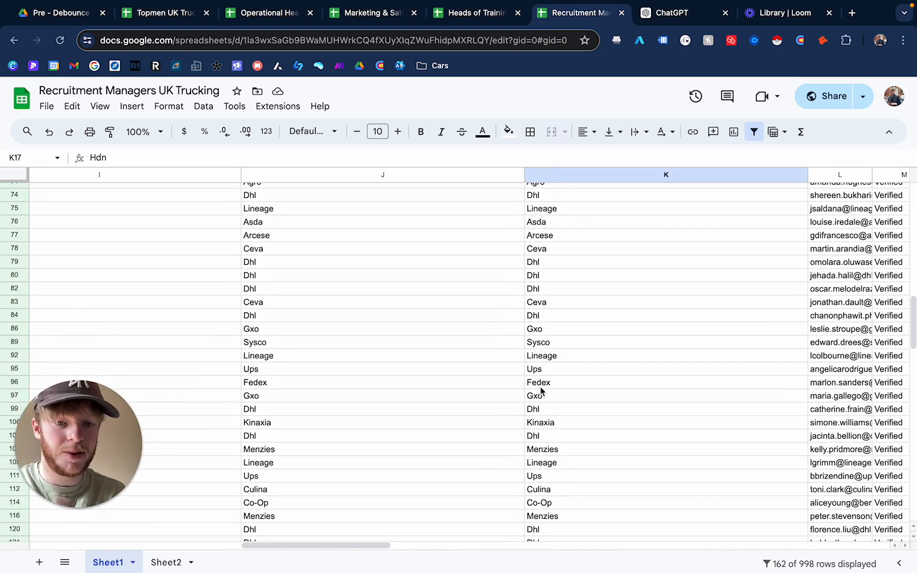
click(541, 260)
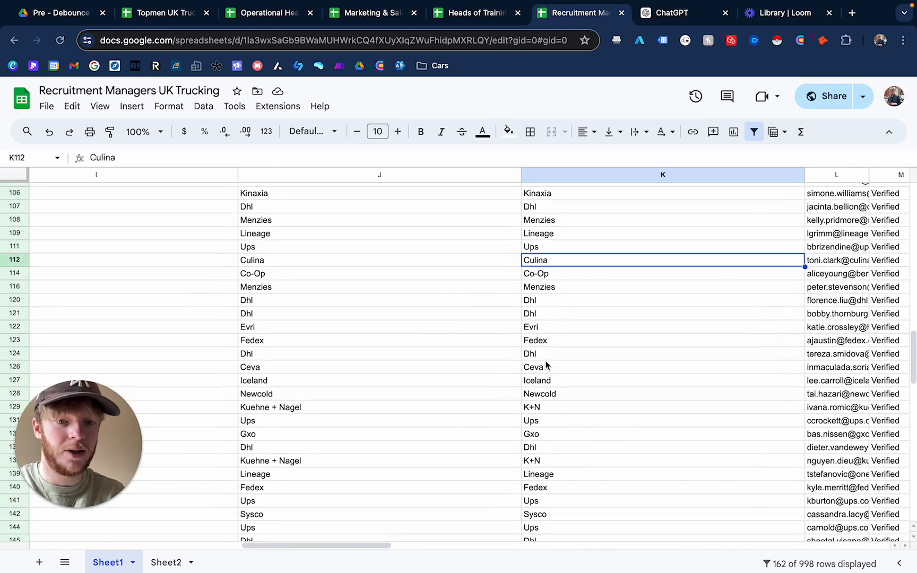
right_click(546, 359)
click(470, 249)
click(532, 260)
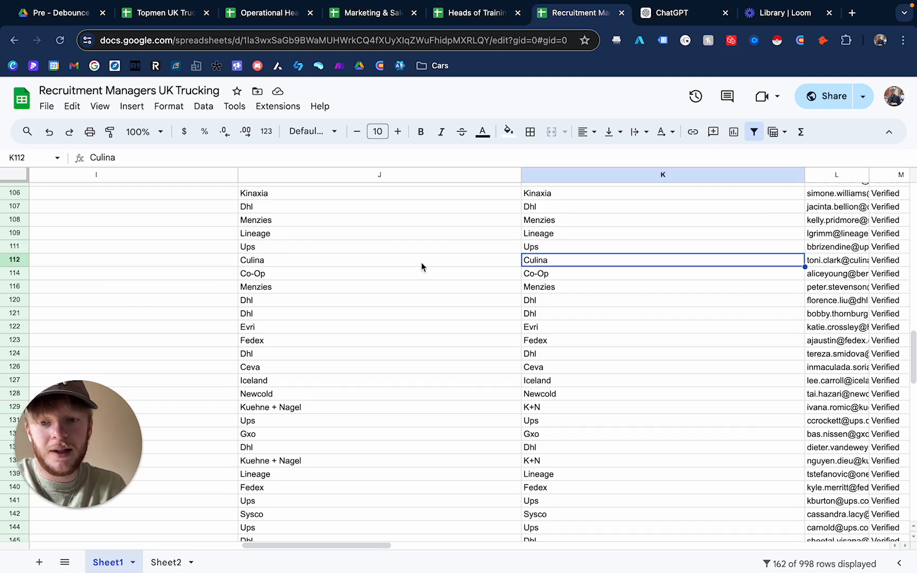
- Compare the original Company column with the cleaned company name columns from the top of the sheet
scroll(422, 266, left, 5)
scroll(422, 266, up, 1)
scroll(422, 265, left, 6)
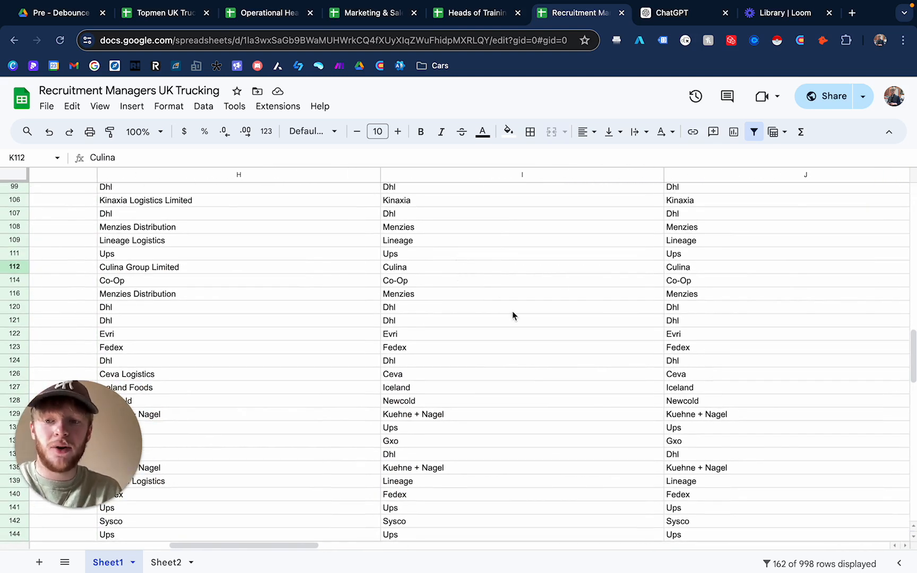
scroll(549, 320, right, 12)
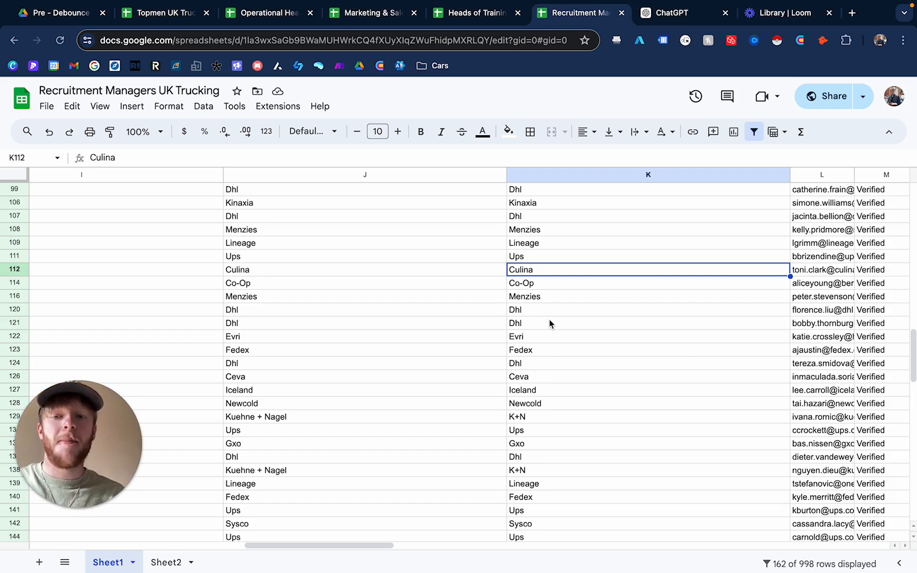
click(548, 286)
scroll(418, 286, left, 10)
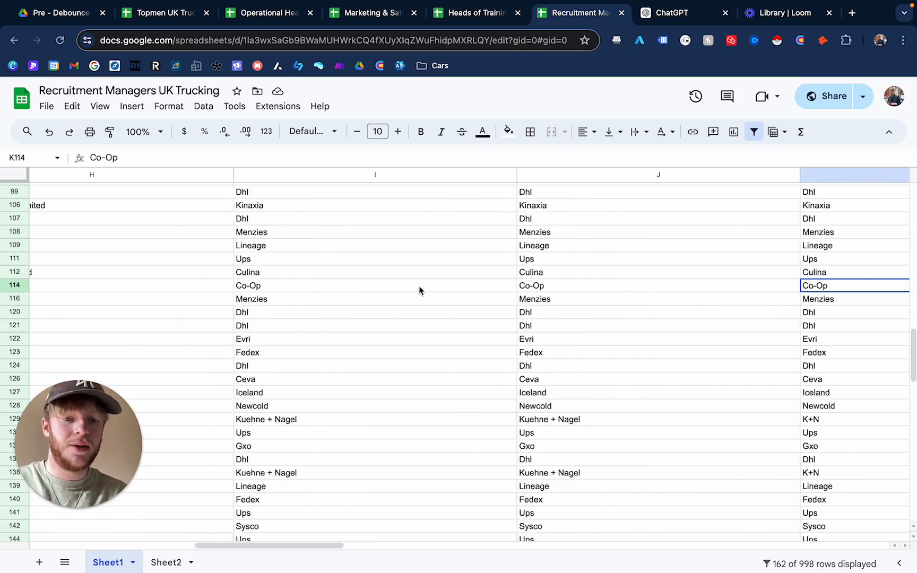
scroll(420, 288, left, 10)
scroll(395, 312, up, 8)
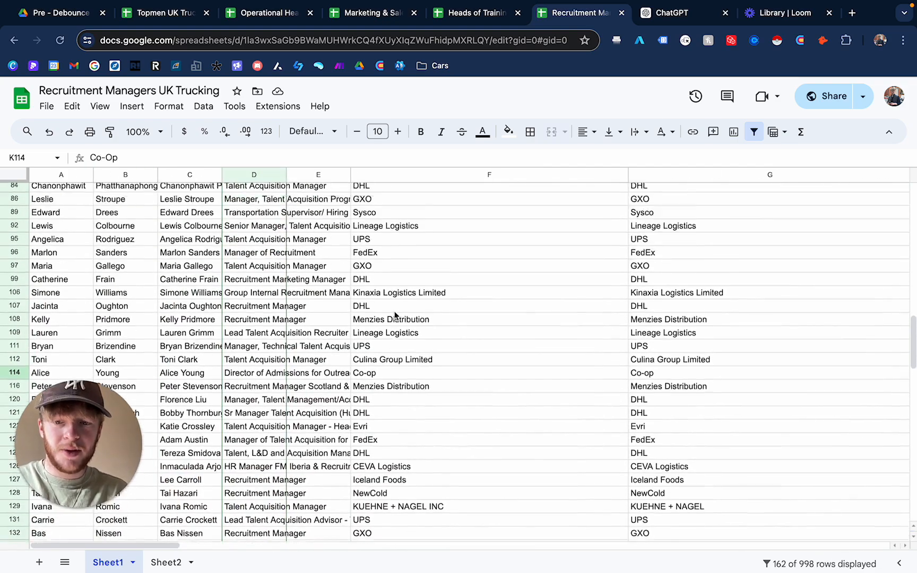
scroll(395, 315, up, 12)
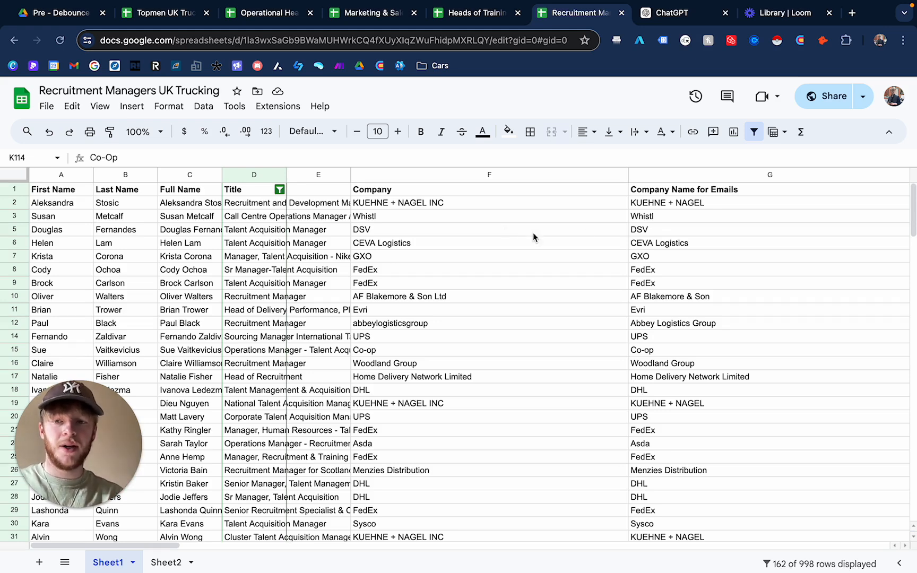
- Examine individual job titles in the Title column
scroll(473, 332, down, 1)
scroll(473, 329, up, 1)
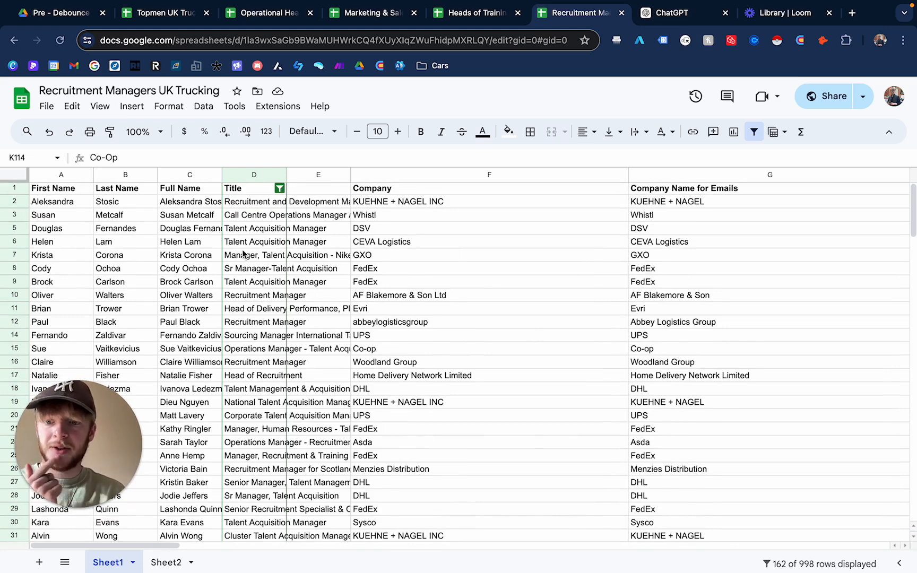
click(324, 229)
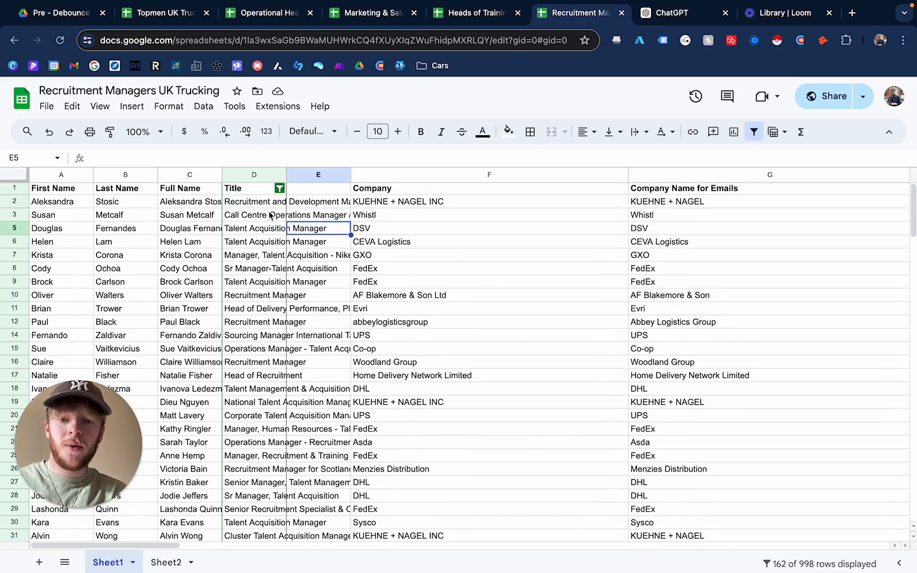
click(264, 205)
click(259, 244)
click(249, 324)
click(246, 203)
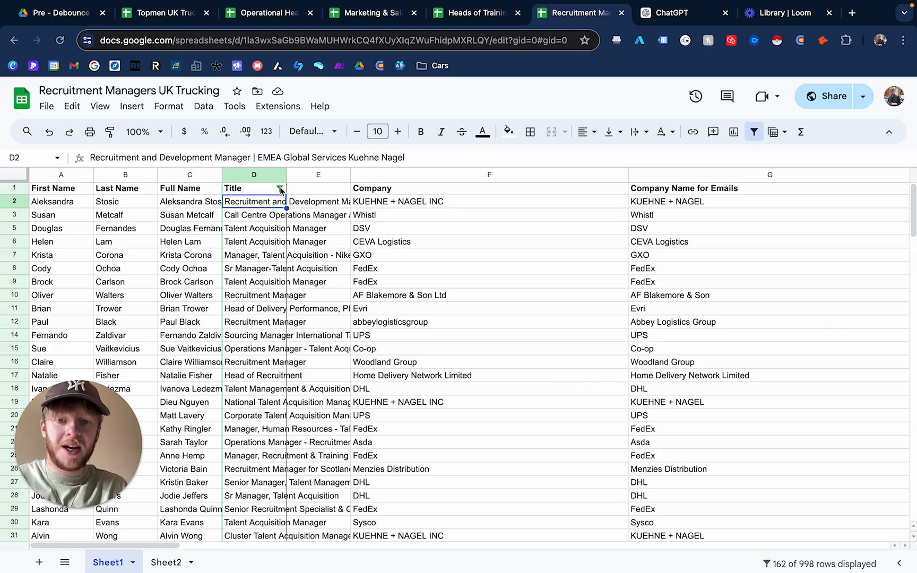
click(255, 348)
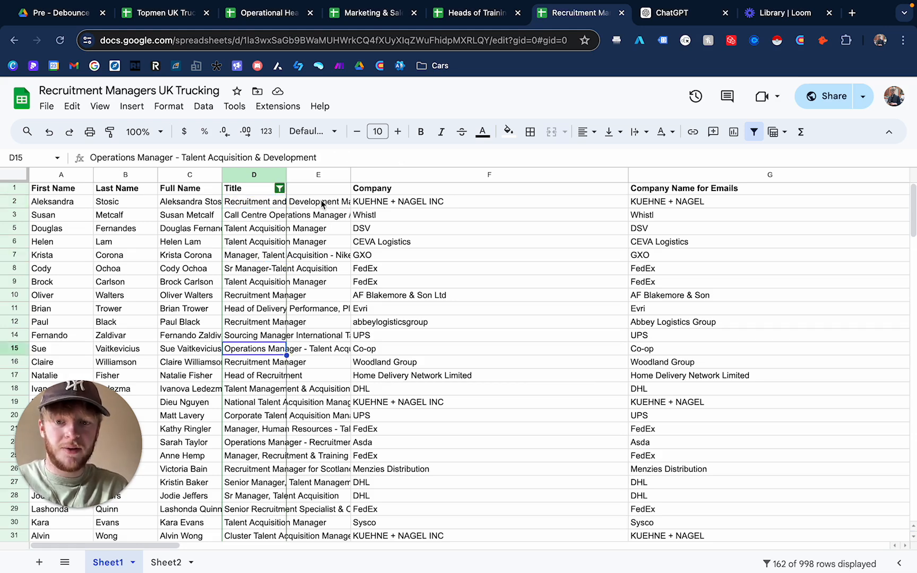
click(323, 201)
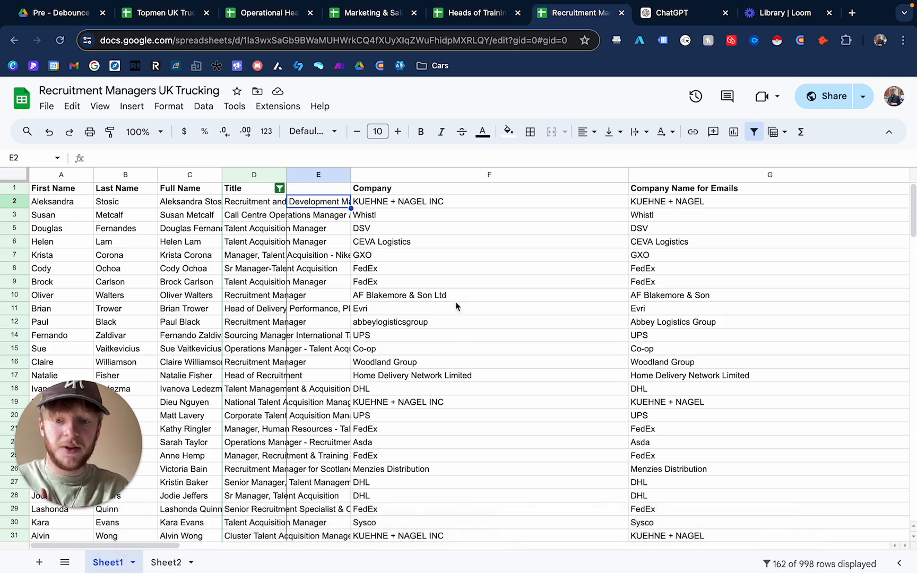
- Switch to Sheet2 to view its Title (Cleaned) and company columns, then return to Sheet1
click(170, 562)
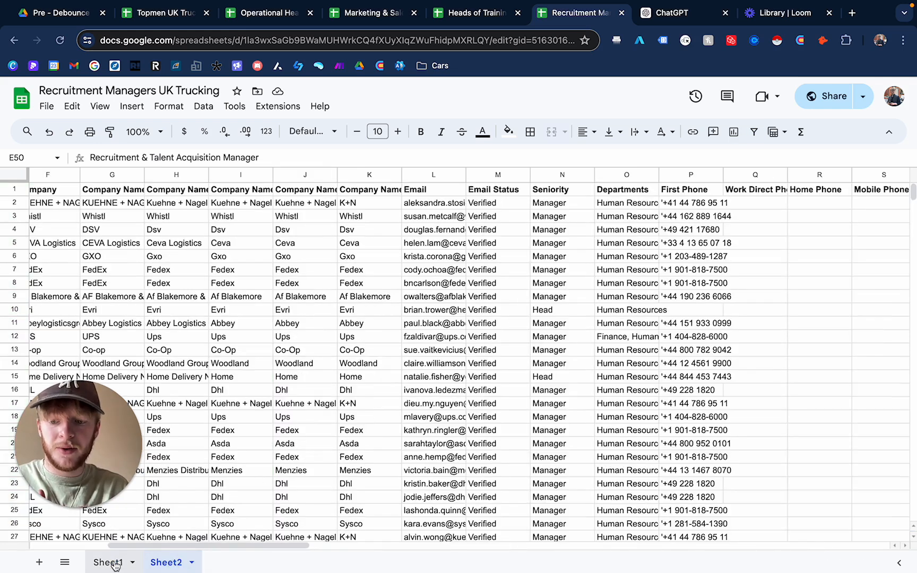
scroll(321, 391, left, 5)
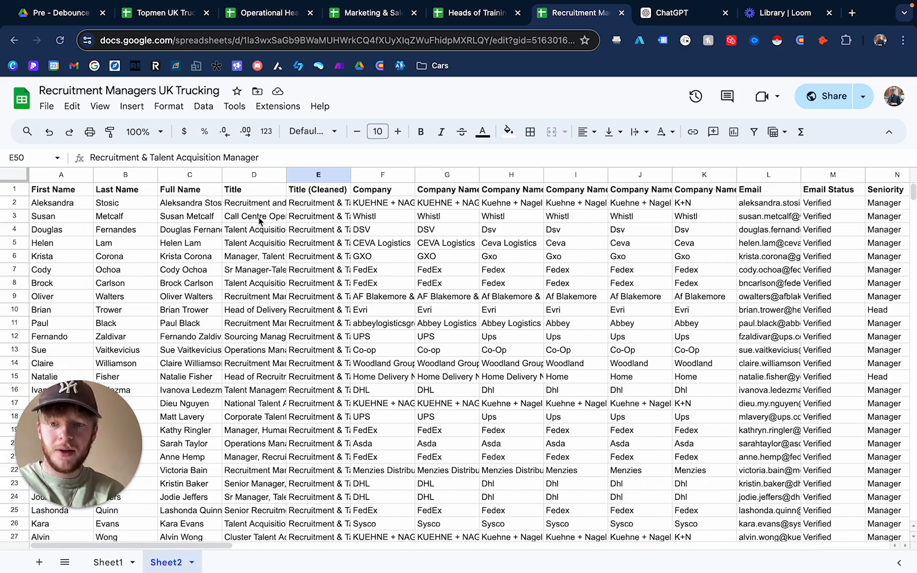
scroll(302, 370, down, 20)
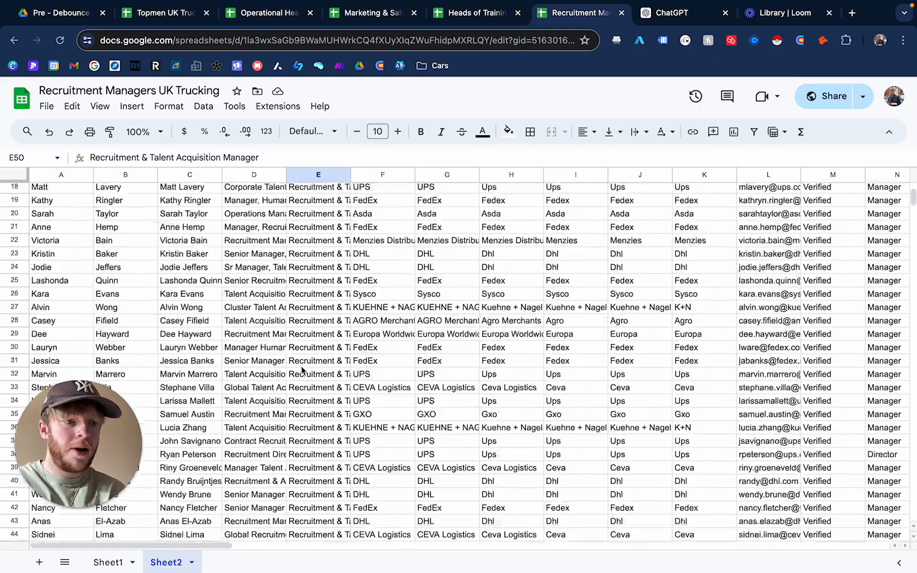
scroll(301, 370, up, 20)
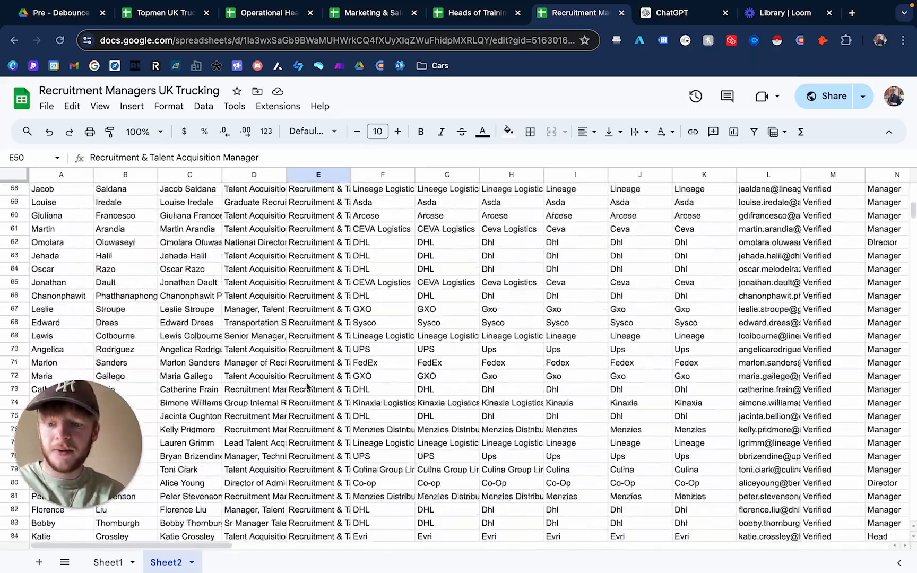
click(108, 562)
scroll(420, 364, down, 20)
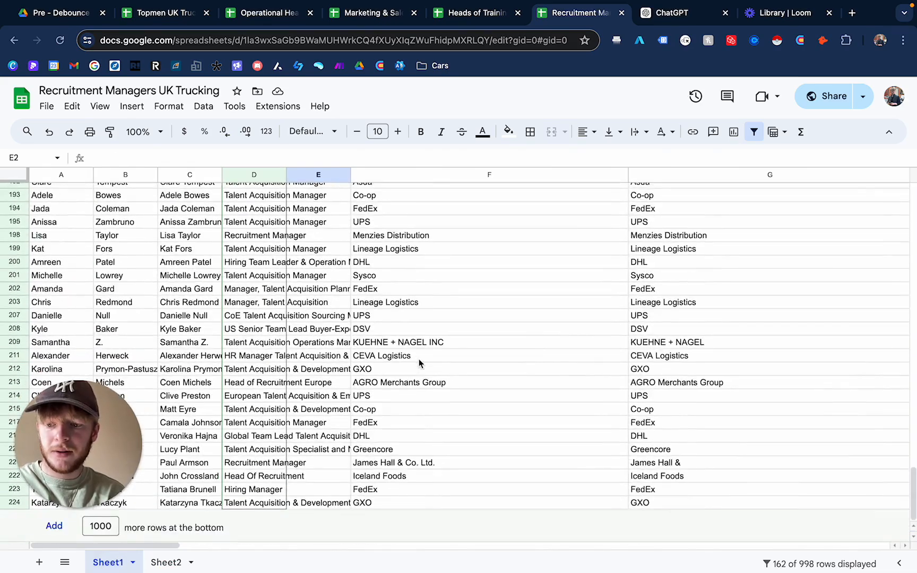
scroll(420, 363, up, 20)
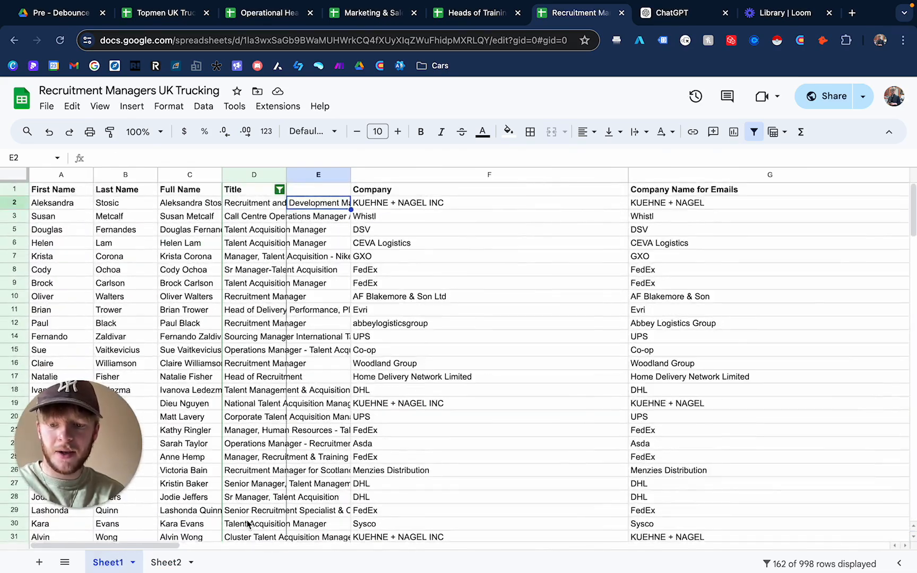
click(166, 563)
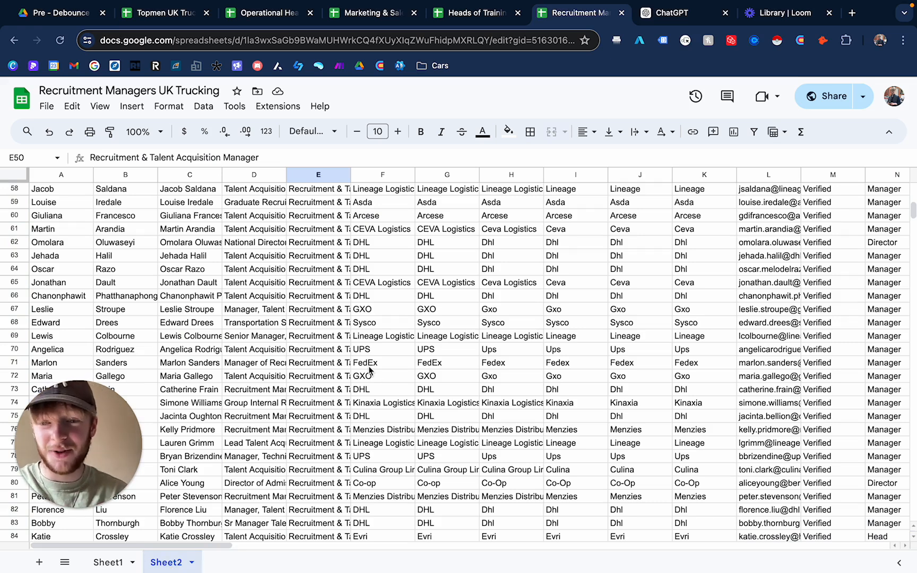
click(109, 564)
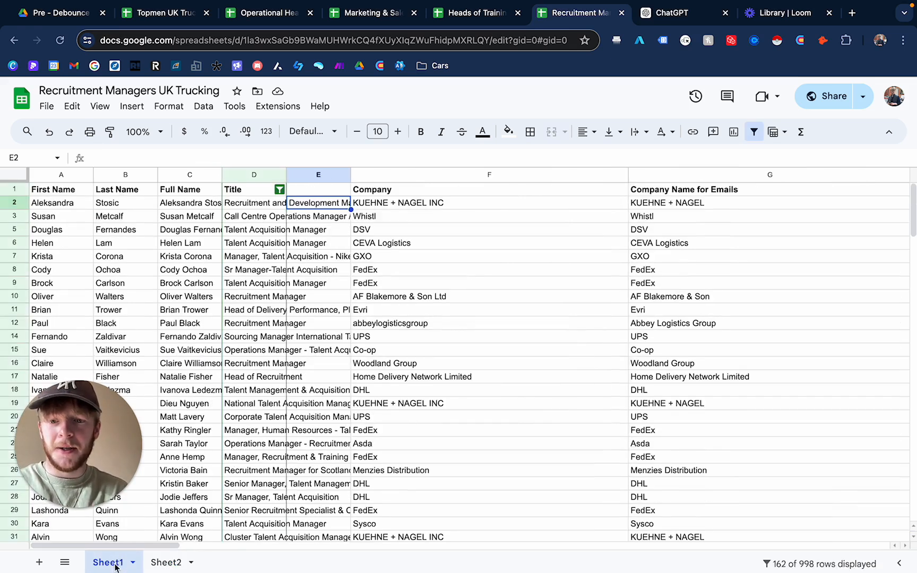
click(281, 189)
click(398, 298)
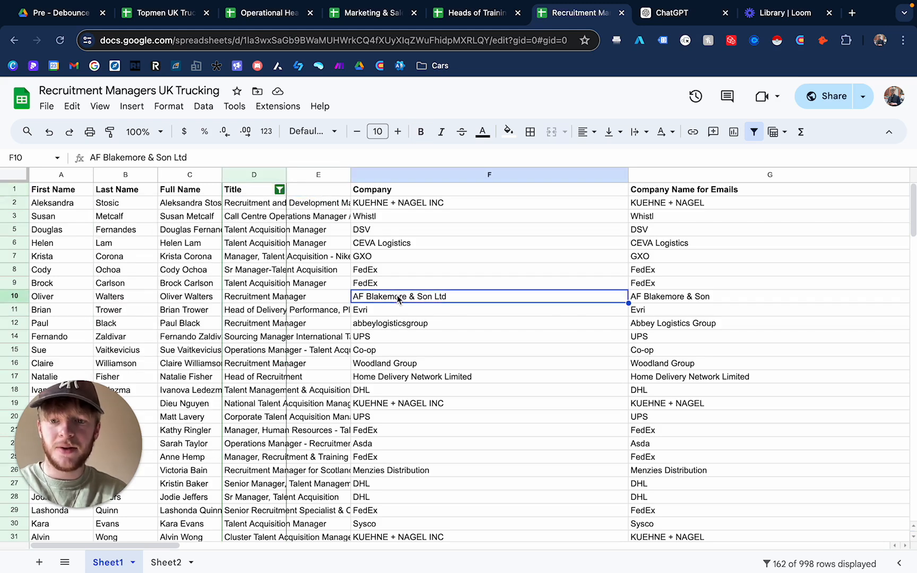
click(254, 174)
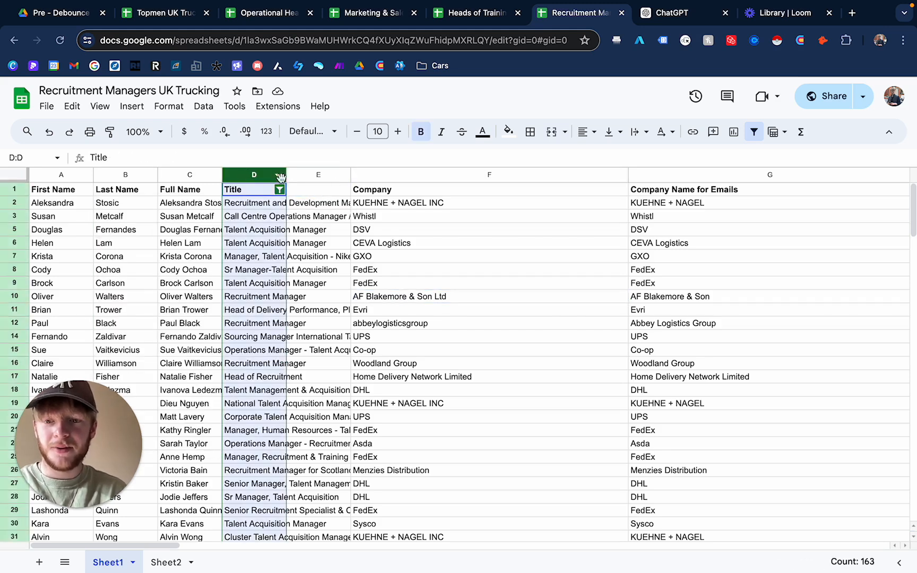
click(203, 106)
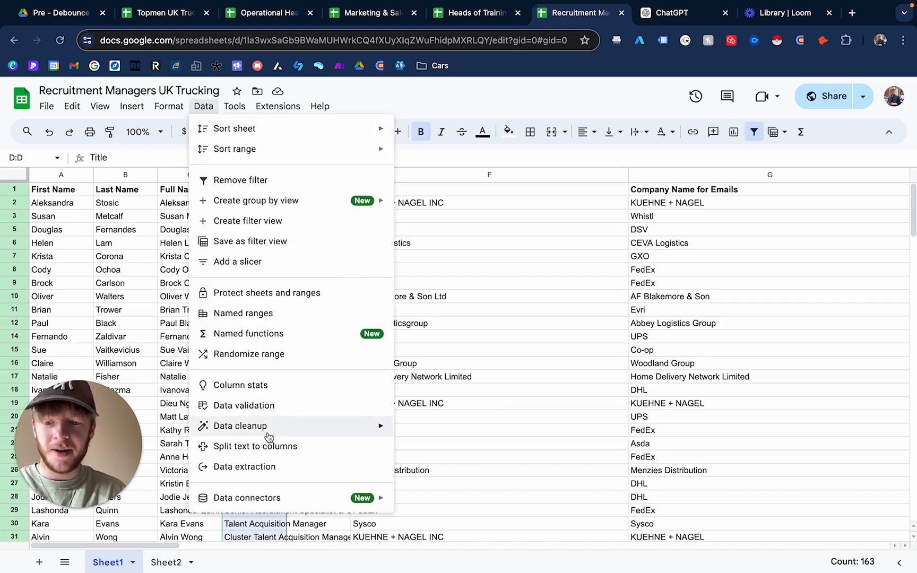
mouse_move(297, 426)
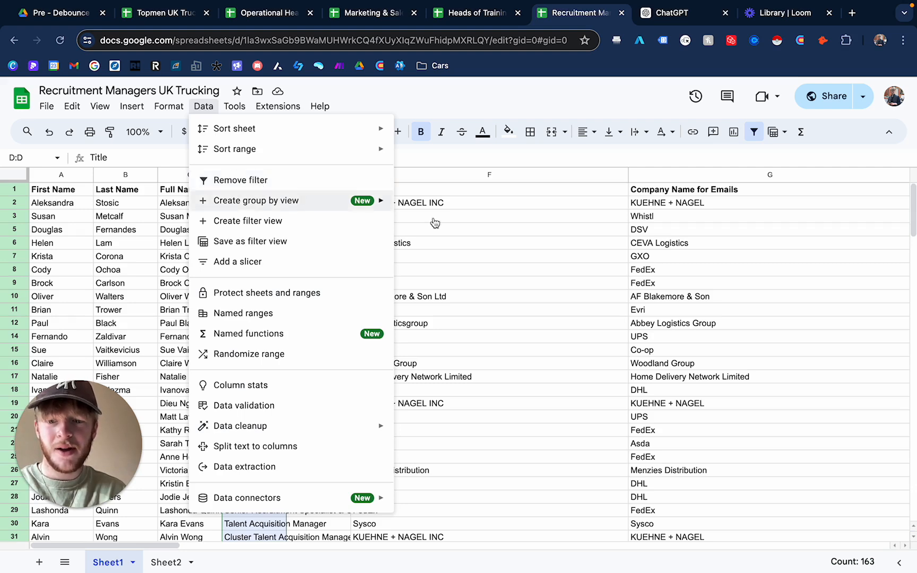
click(503, 234)
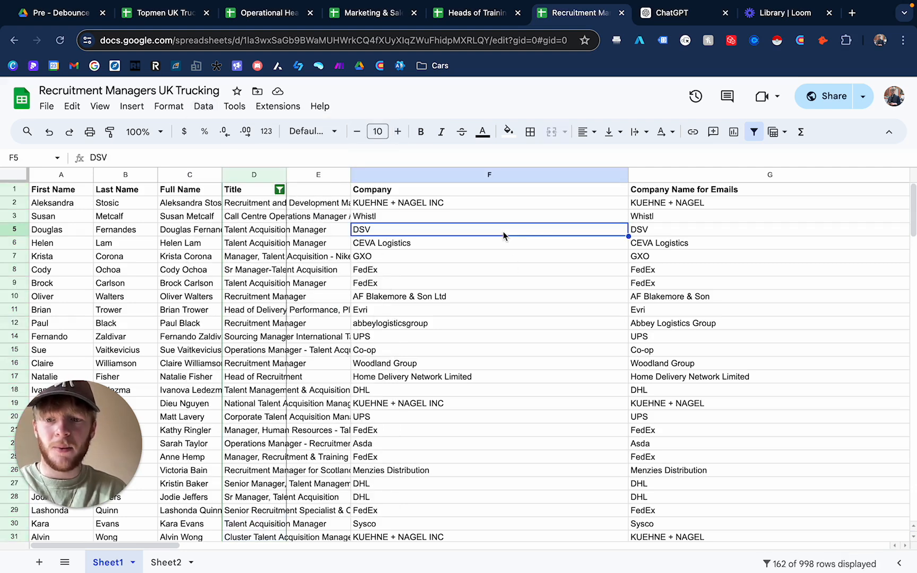
- Open the Title column's filter condition and copy its custom OR/ISNUMBER(SEARCH()) formula
click(280, 190)
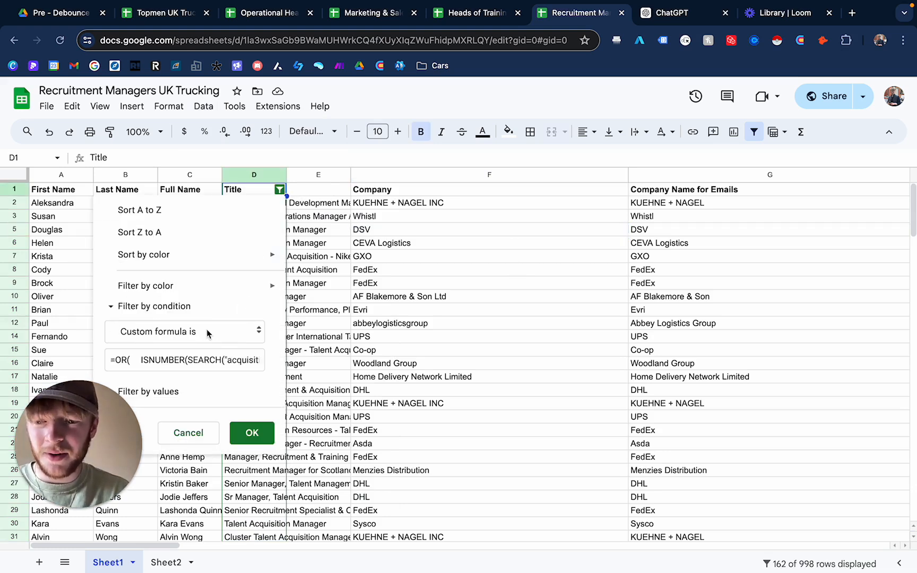
click(226, 329)
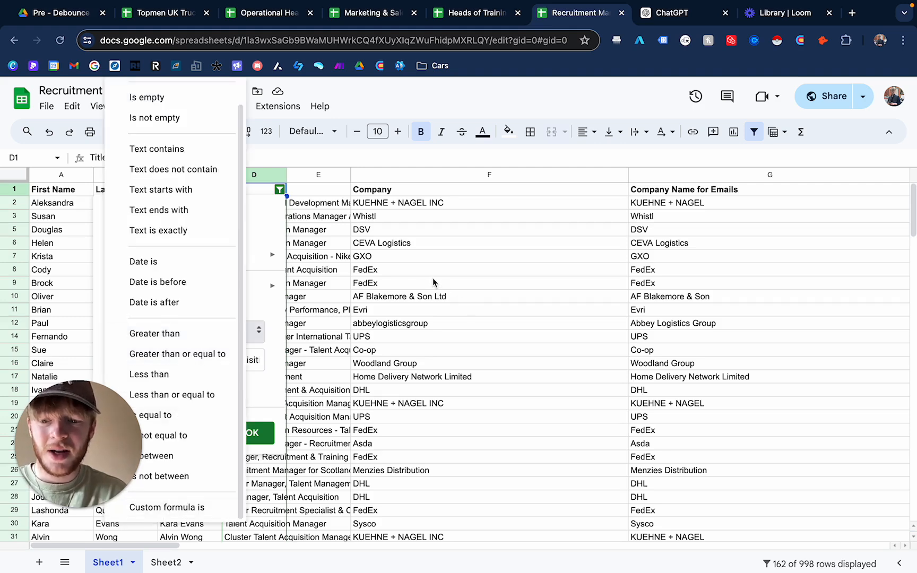
click(389, 322)
click(279, 190)
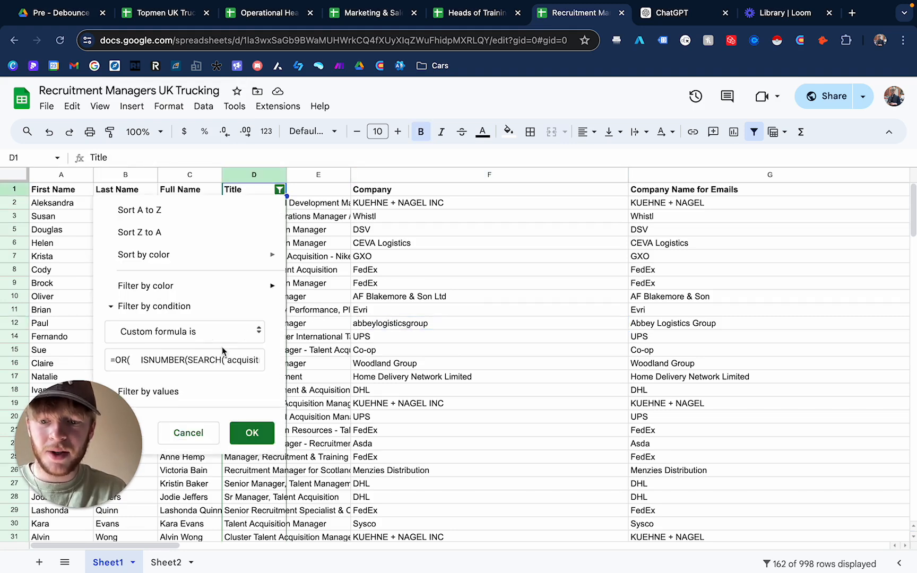
click(115, 360)
key(super+a)
key(Right)
drag(120, 355, 389, 372)
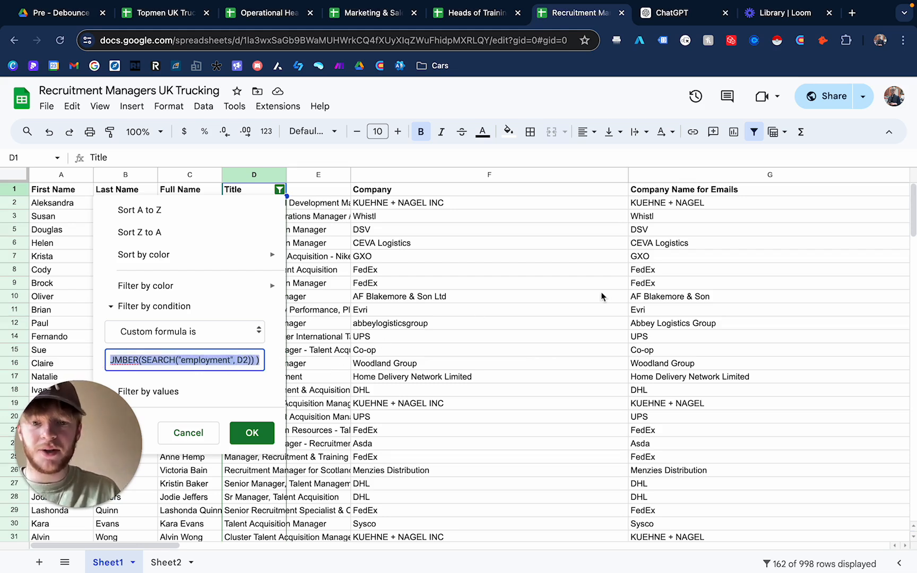
click(561, 299)
- Paste the copied filter formula into the empty cell BC7 far to the right
scroll(563, 296, right, 3)
scroll(556, 291, right, 15)
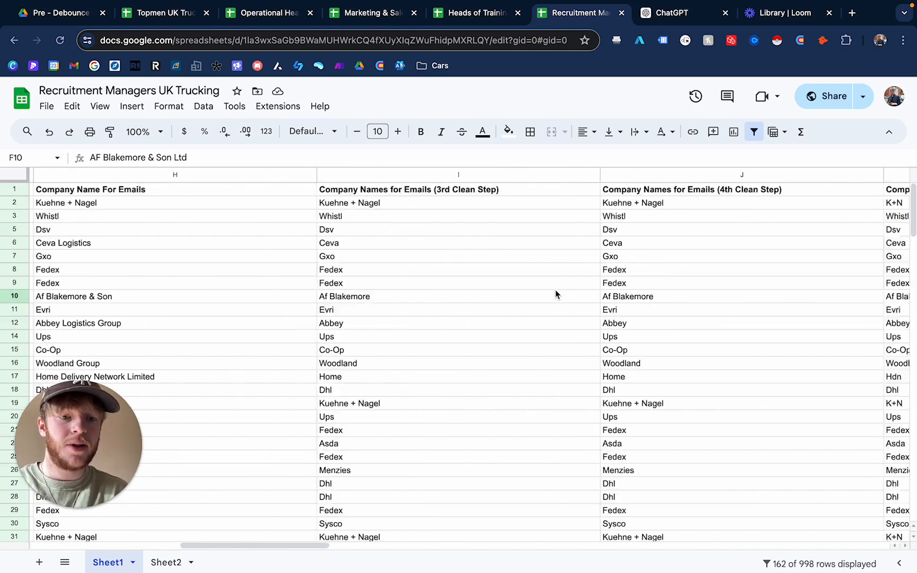
scroll(555, 289, right, 10)
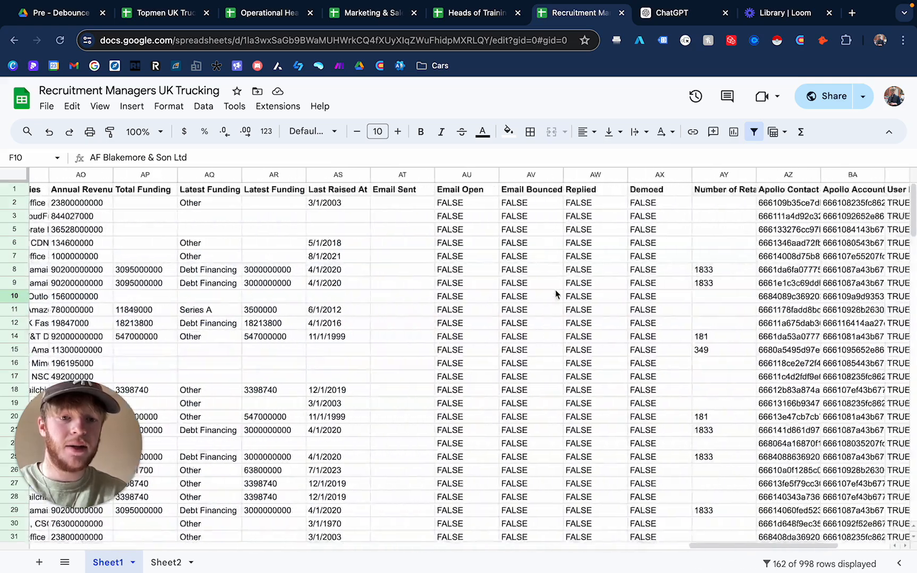
scroll(757, 298, right, 5)
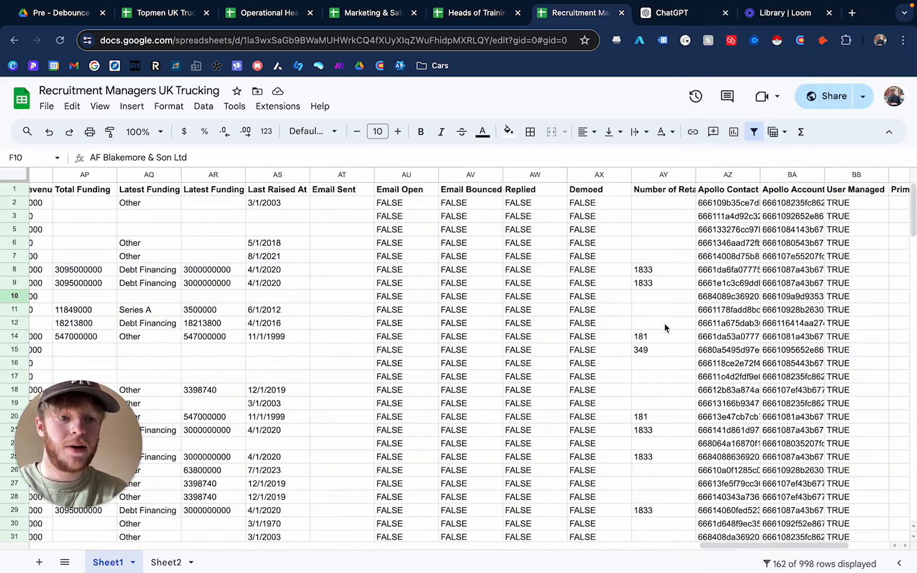
click(715, 259)
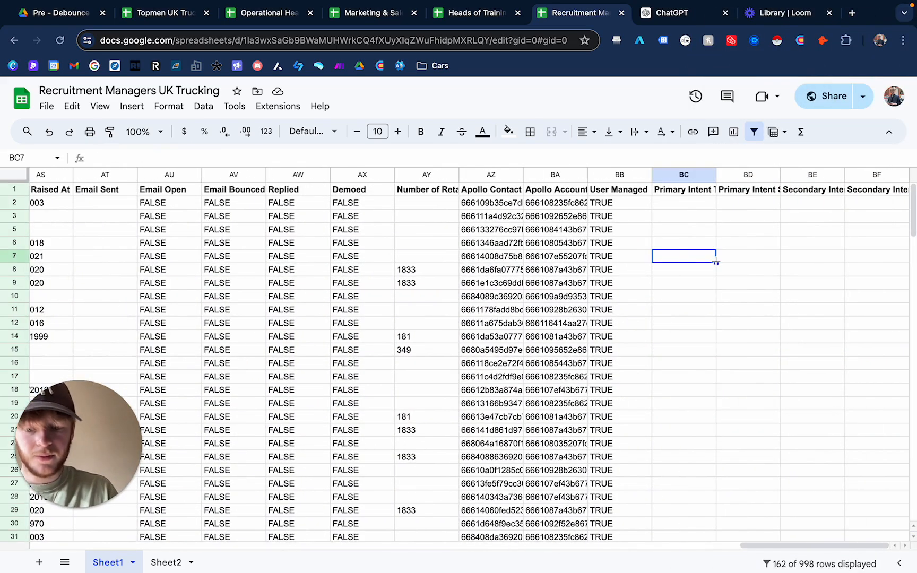
key(super+v)
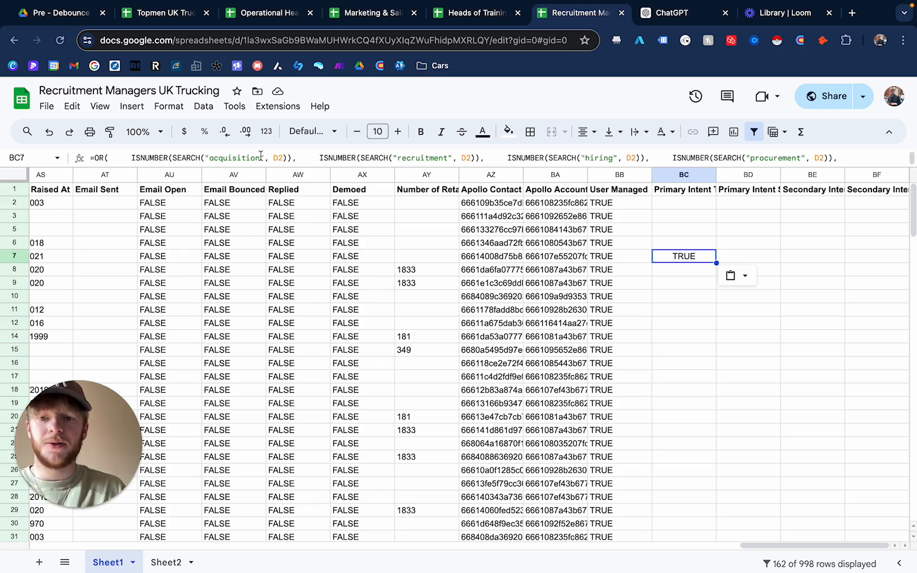
- Replace the first search keyword "acquisition" with "driver" in the pasted formula
drag(260, 155, 212, 153)
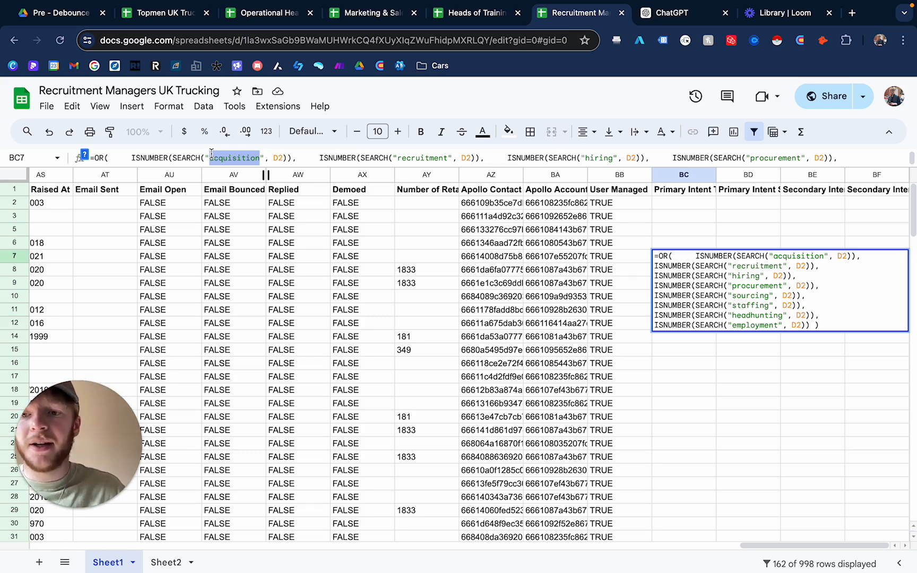
key(BackSpace)
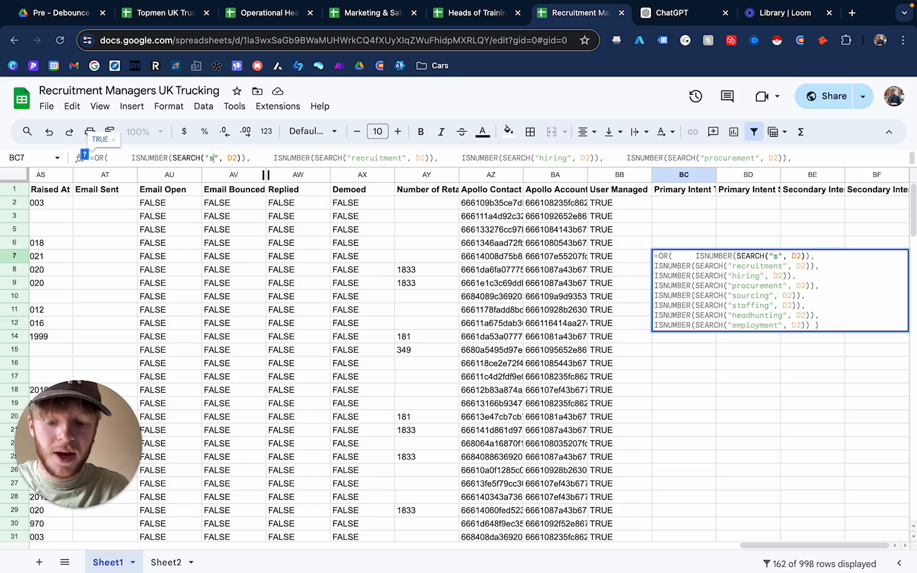
text(driver)
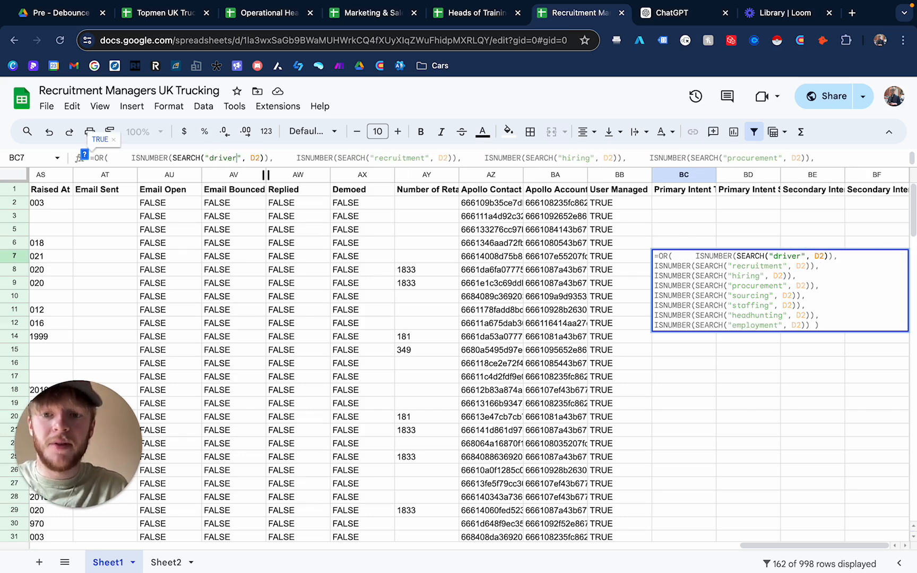
- Retype "driver" as the first search keyword in the formula
key(BackSpace)
key(BackSpace)
key(BackSpace)
key(BackSpace)
key(BackSpace)
key(BackSpace)
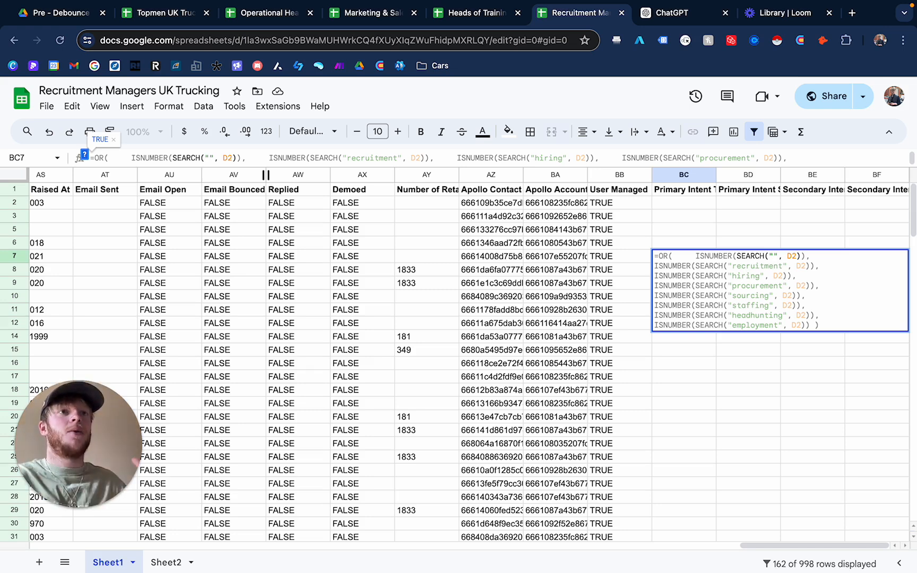
text(driver)
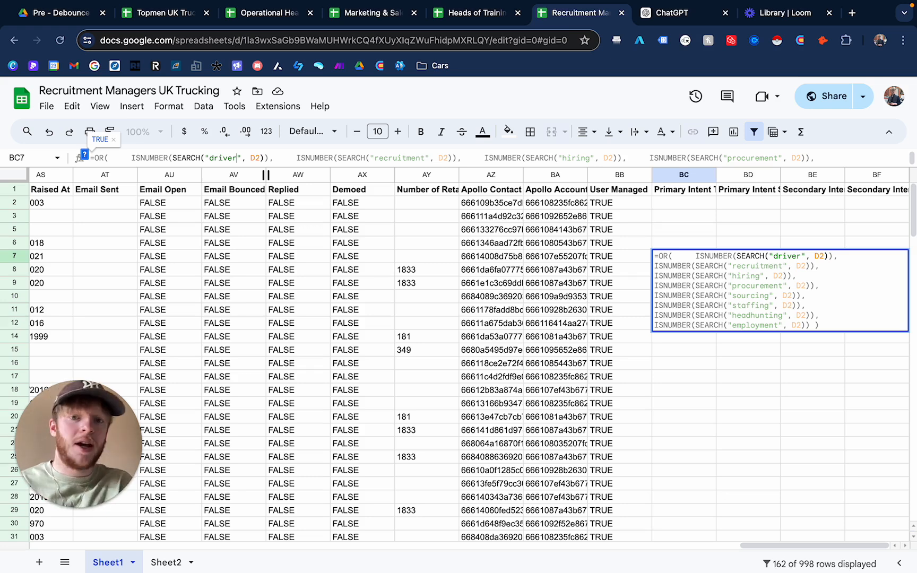
- Change the first search keyword in the formula to "store"
key(BackSpace)
key(BackSpace)
key(BackSpace)
key(BackSpace)
key(BackSpace)
key(BackSpace)
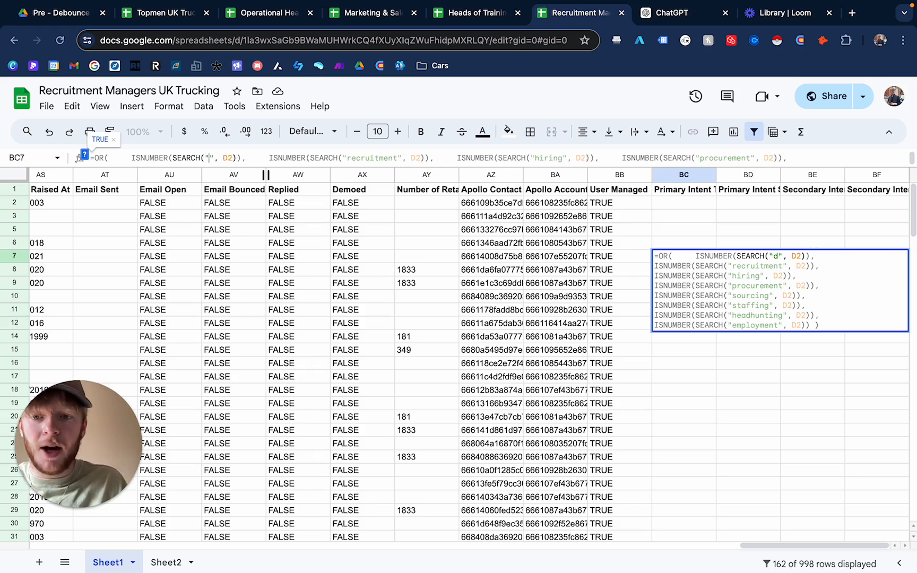
text(store)
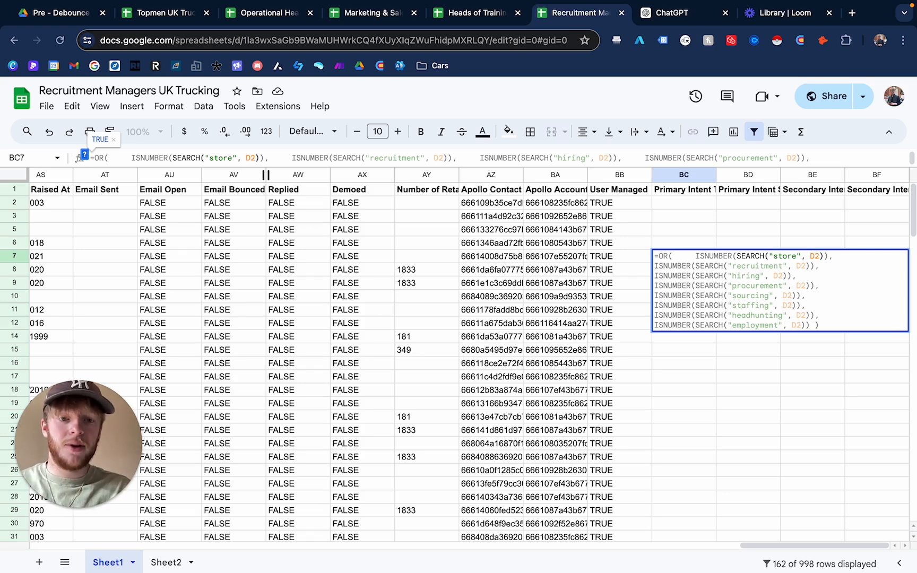
- Shorten the keyword, select the whole formula, and cancel the edit in BC7
key(BackSpace)
key(BackSpace)
key(BackSpace)
key(BackSpace)
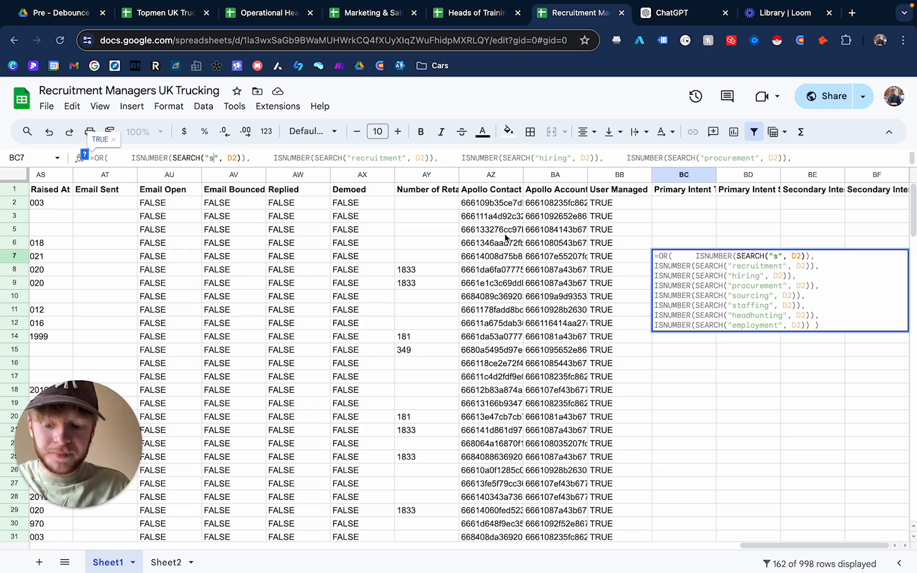
drag(91, 158, 116, 176)
drag(810, 158, 590, 153)
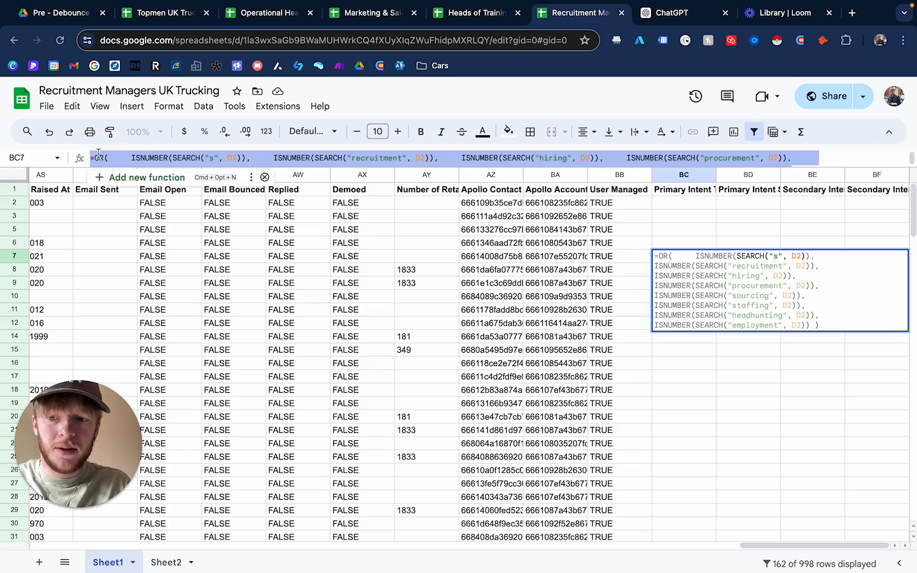
key(Escape)
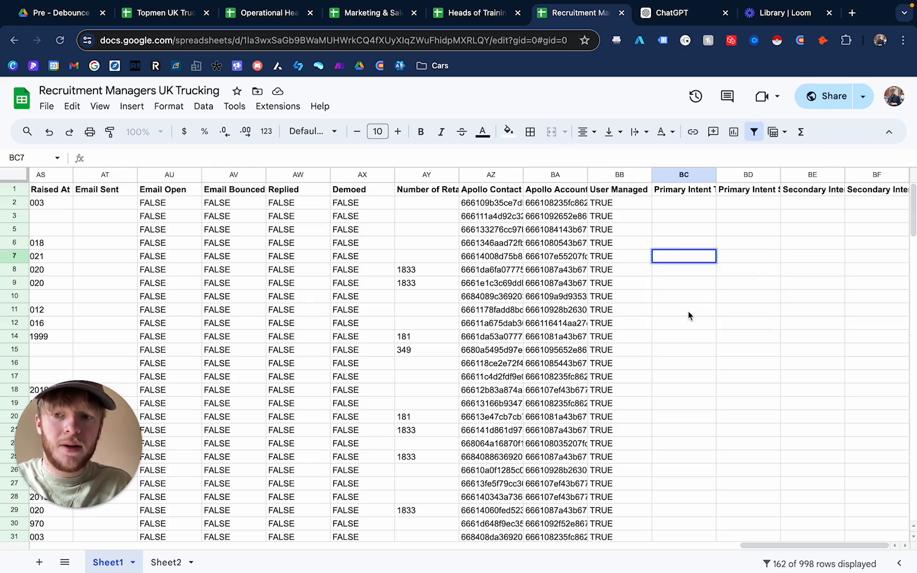
- Browse the filtered job titles in the Title column from top to bottom
click(705, 323)
scroll(528, 368, left, 15)
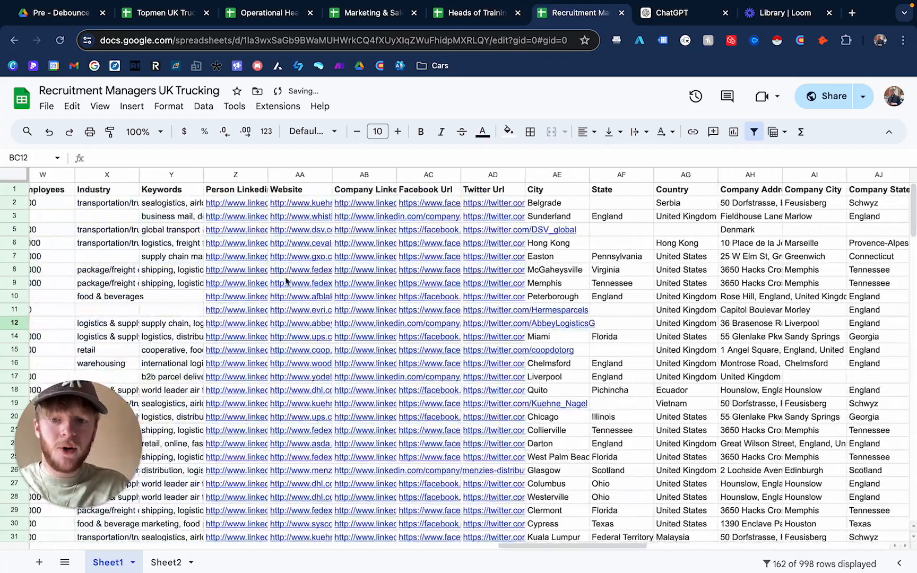
scroll(286, 281, left, 15)
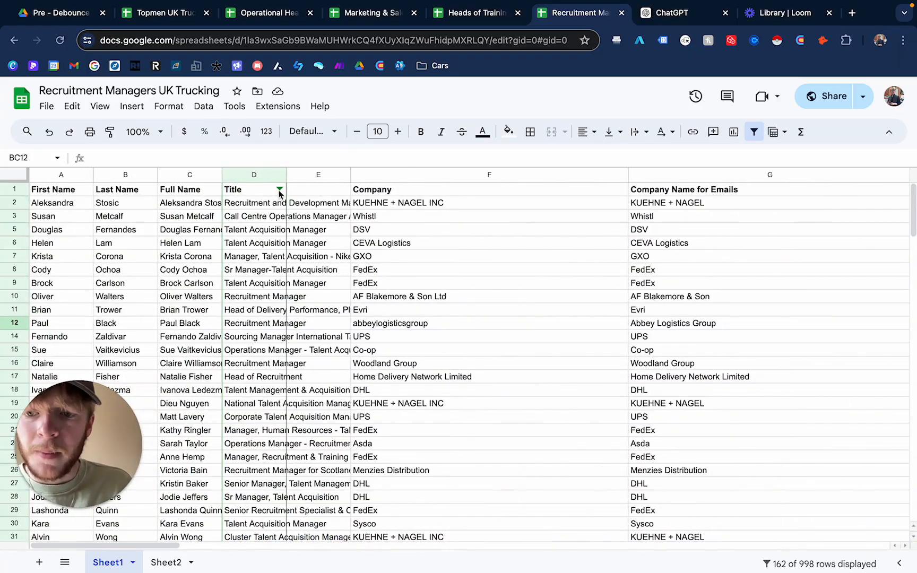
scroll(212, 318, down, 1)
scroll(159, 382, up, 1)
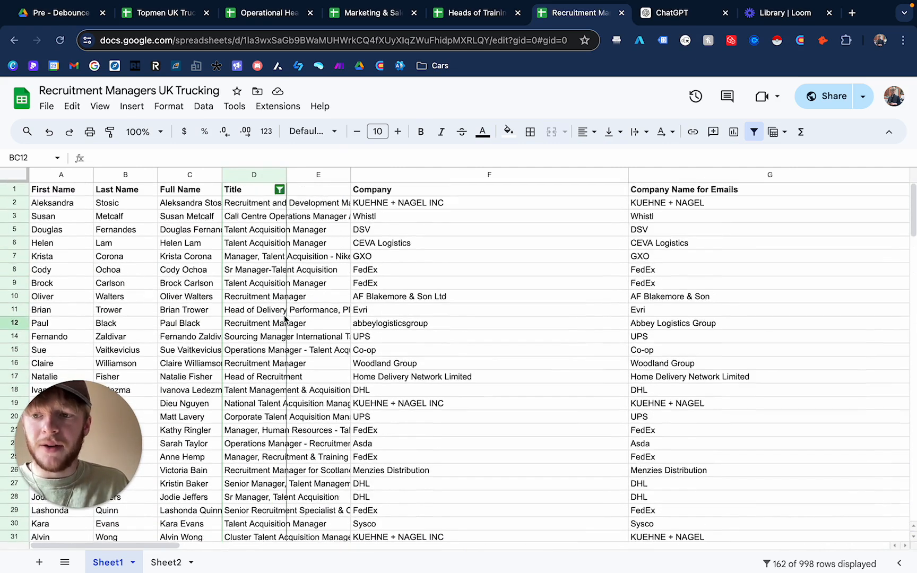
drag(101, 443, 621, 247)
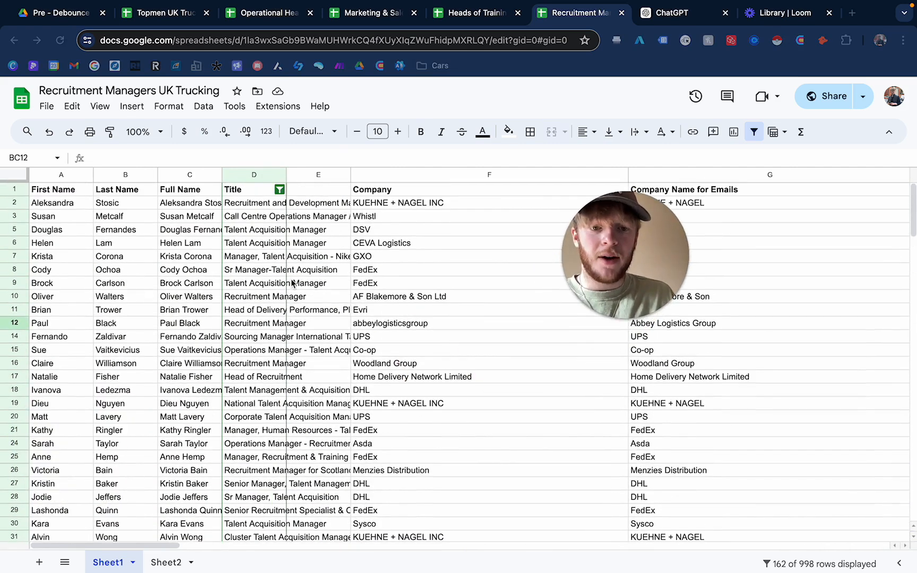
scroll(160, 276, down, 20)
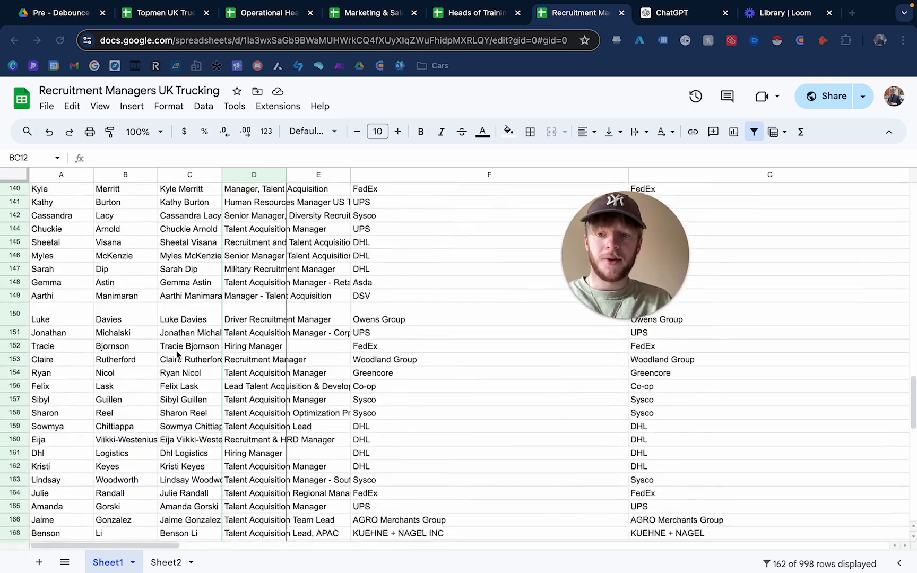
scroll(254, 284, up, 20)
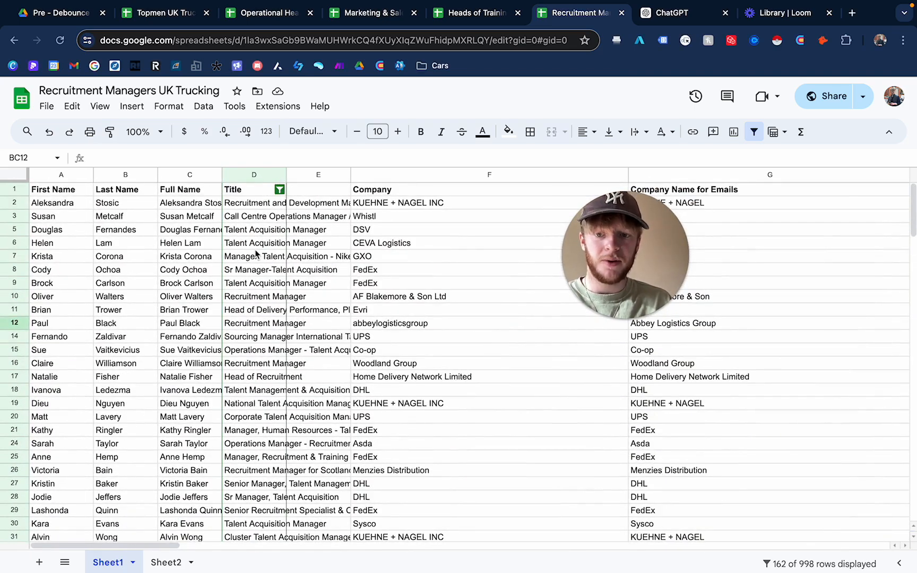
click(259, 234)
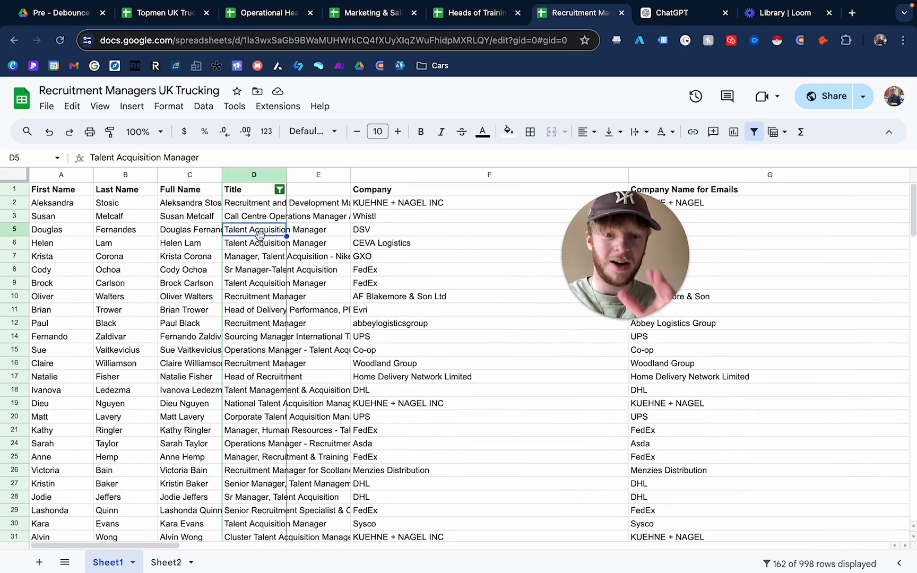
click(283, 323)
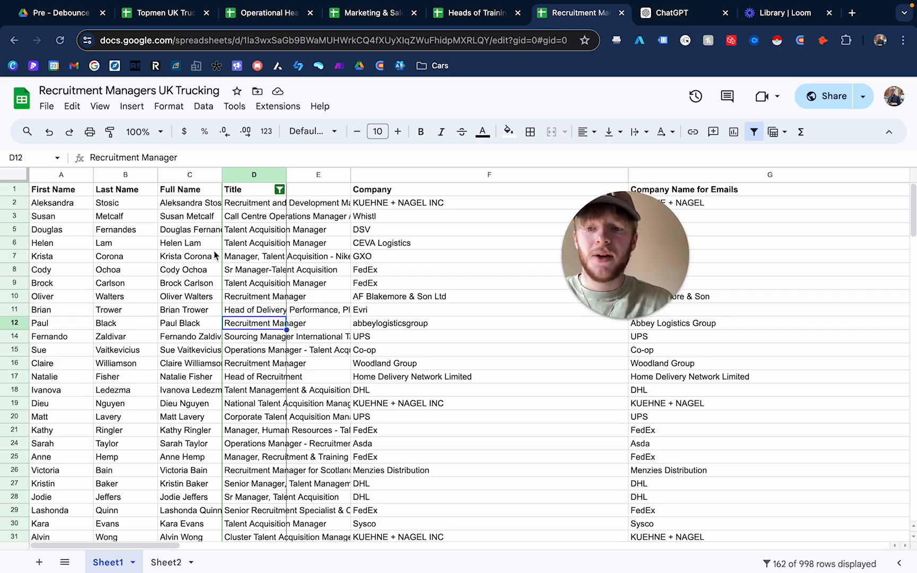
- Select rows 1 to 224 on Sheet1, including the header row, for copying
click(14, 189)
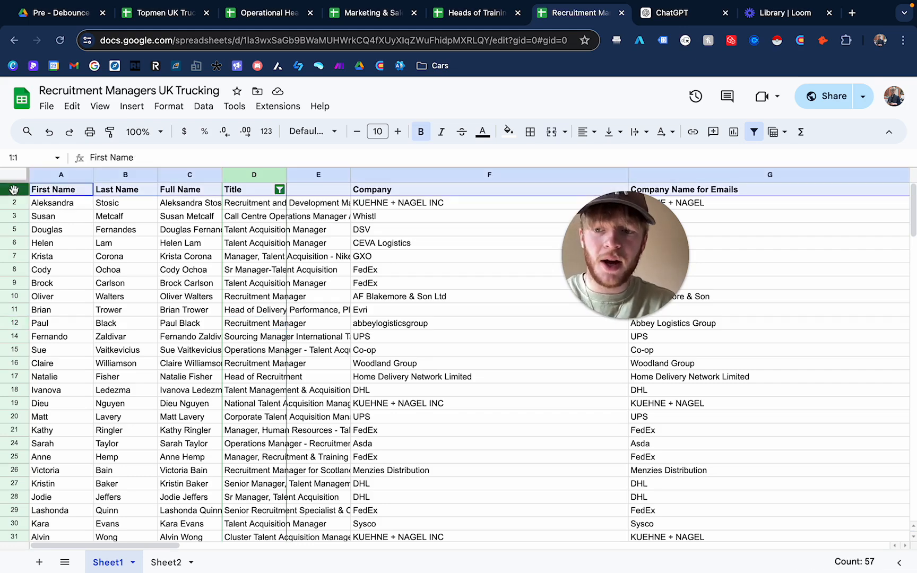
drag(913, 216, 912, 191)
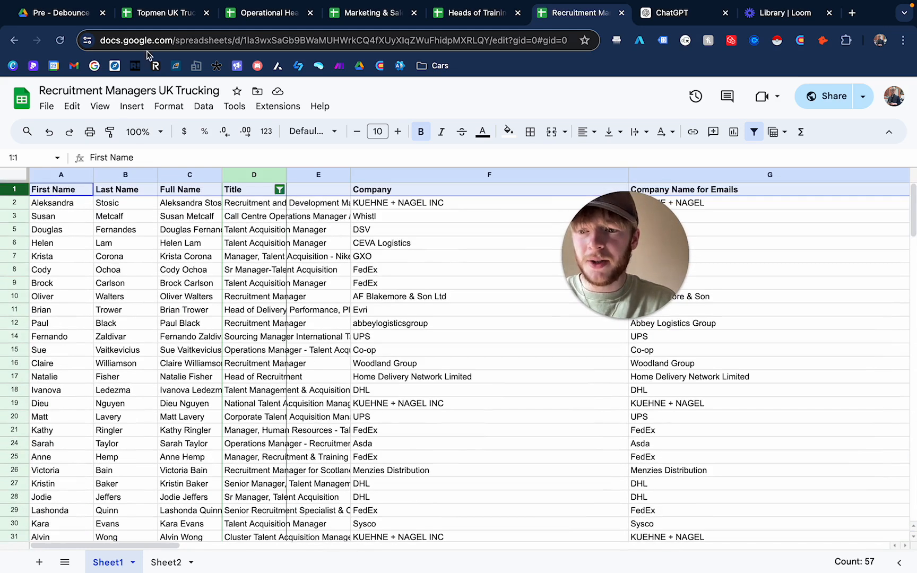
click(30, 158)
text(1:224)
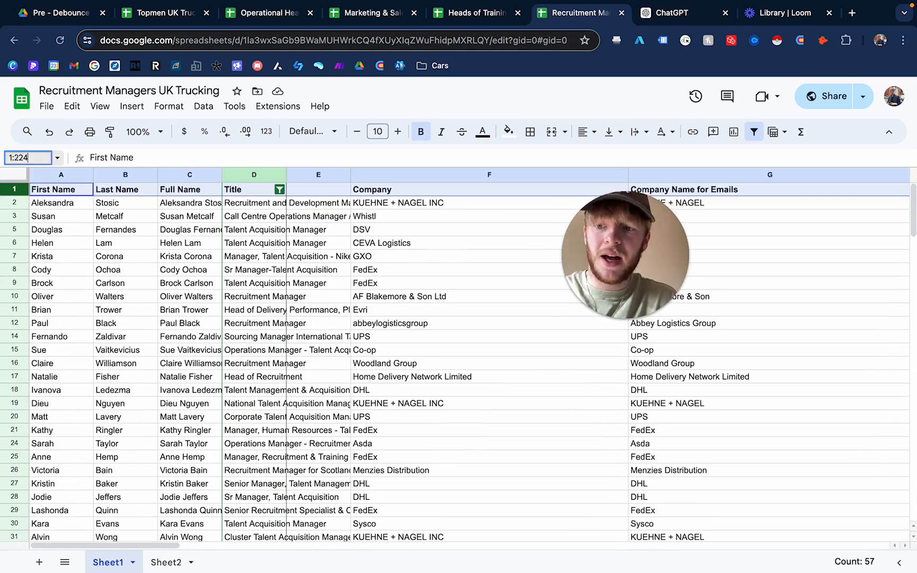
key(Return)
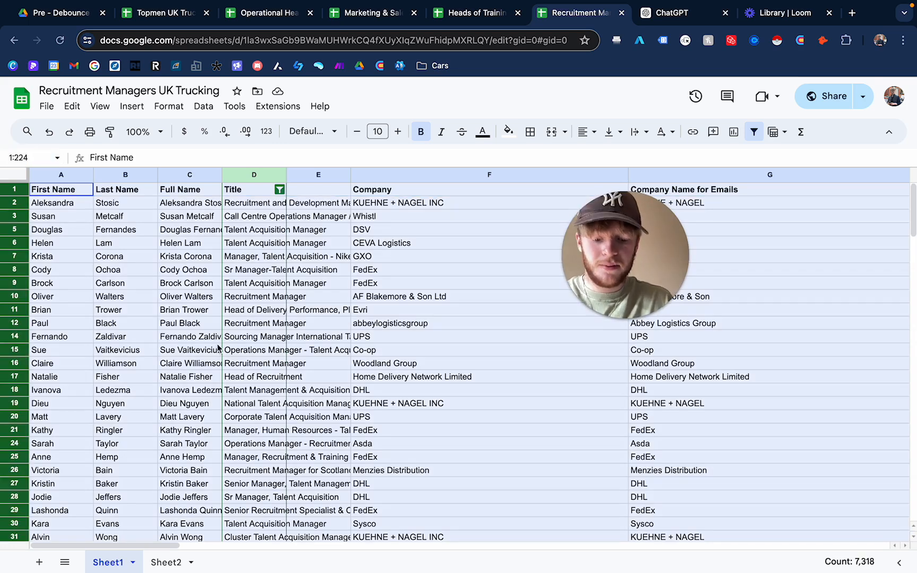
- Add a new sheet and move Sheet3 so it sits between Sheet1 and Sheet2
click(166, 562)
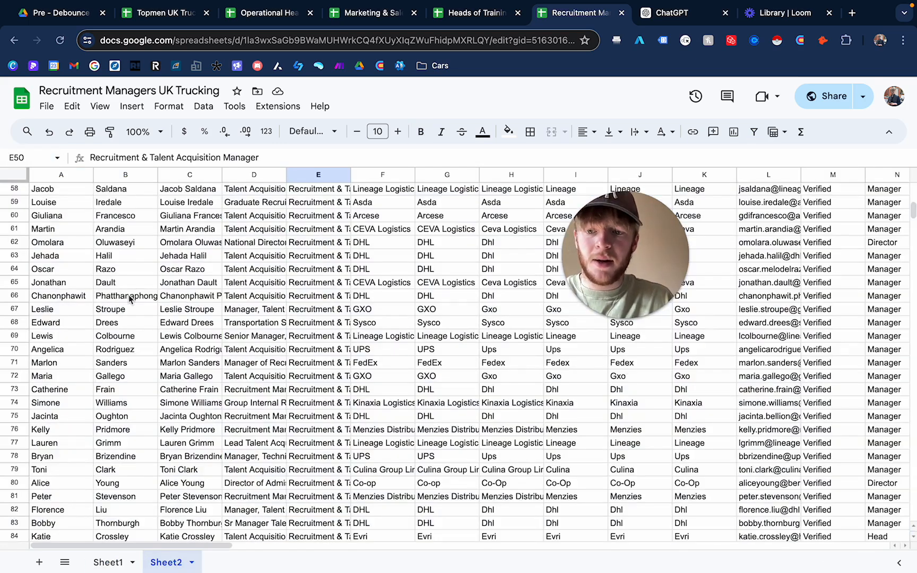
scroll(223, 419, up, 10)
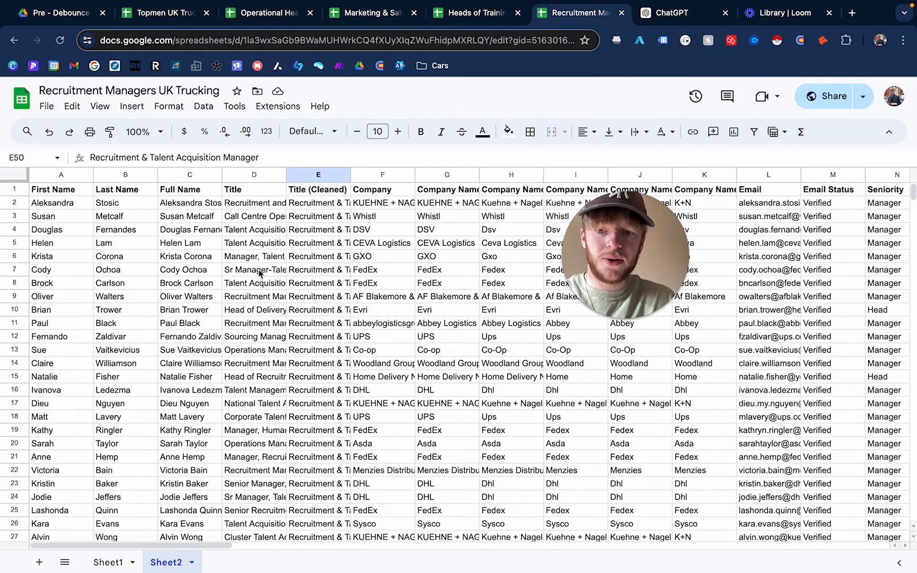
click(39, 562)
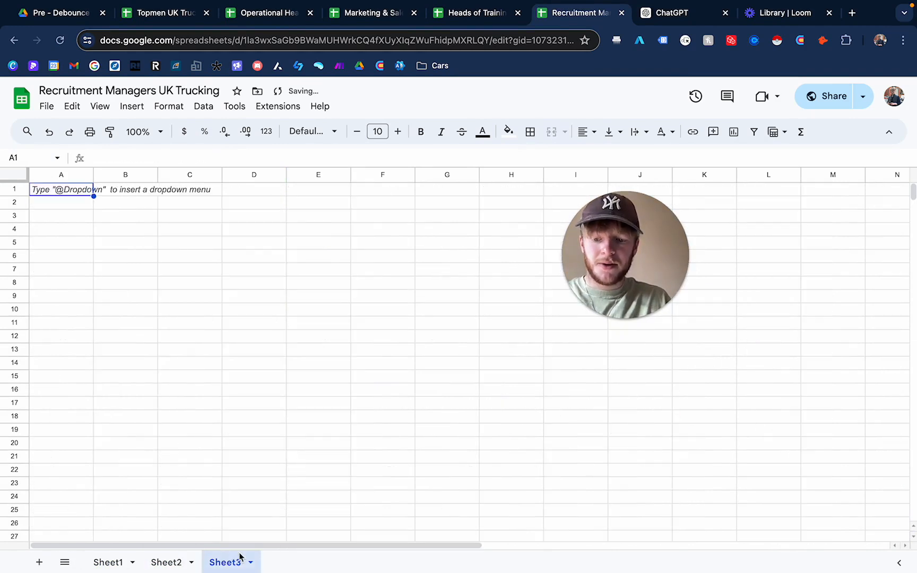
drag(228, 563, 166, 563)
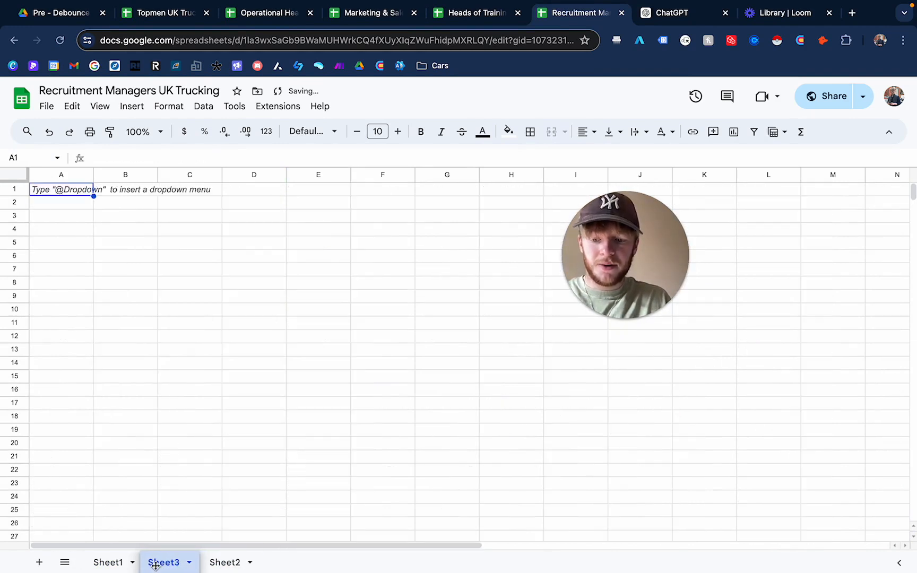
- Paste the copied Sheet1 rows into Sheet3 starting at row 1
click(15, 189)
key(ctrl+v)
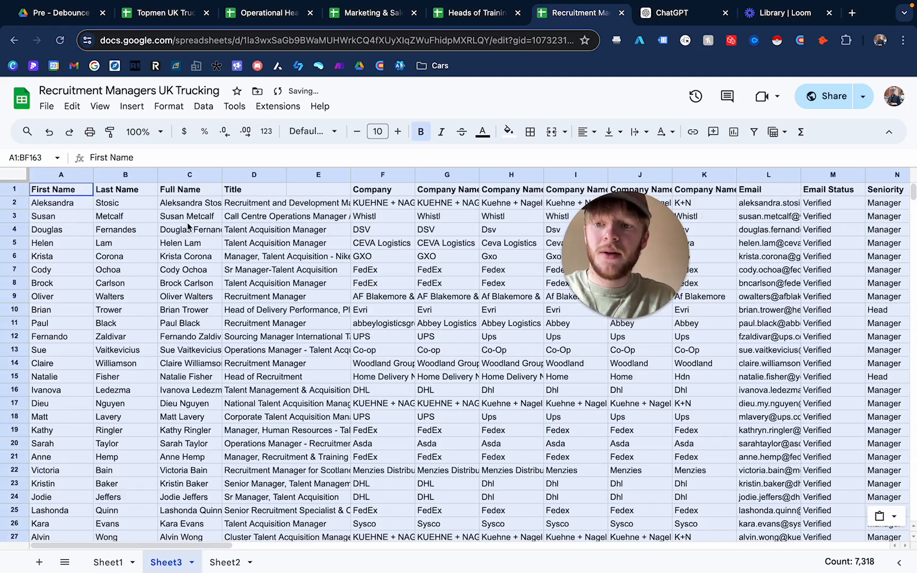
click(270, 247)
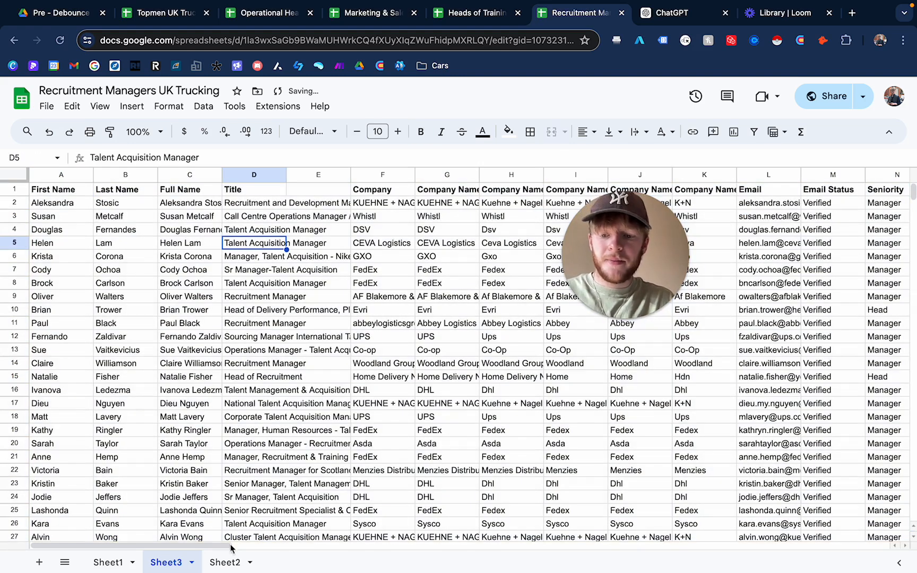
- Compare with Sheet2 and name Sheet3's empty column E header "Title (Cleaned)"
click(223, 564)
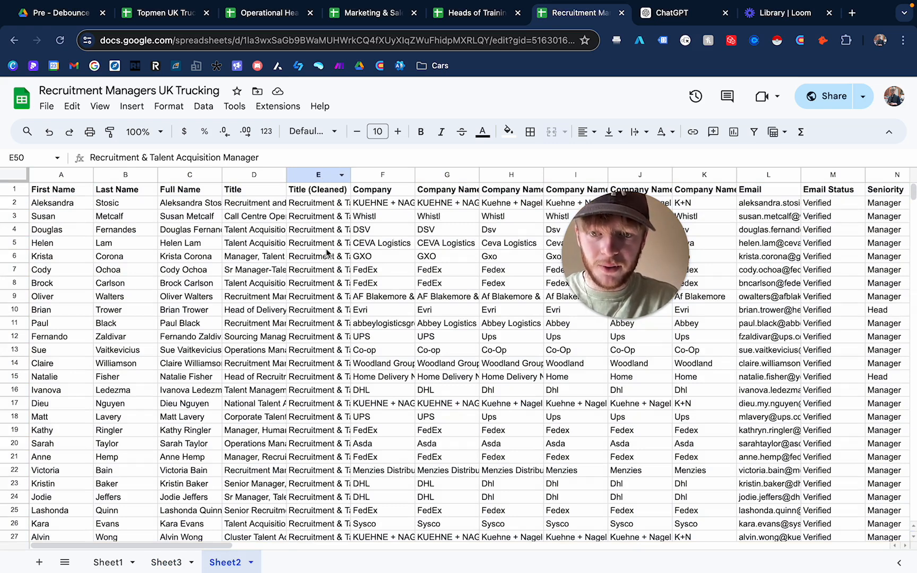
scroll(321, 437, down, 3)
click(166, 563)
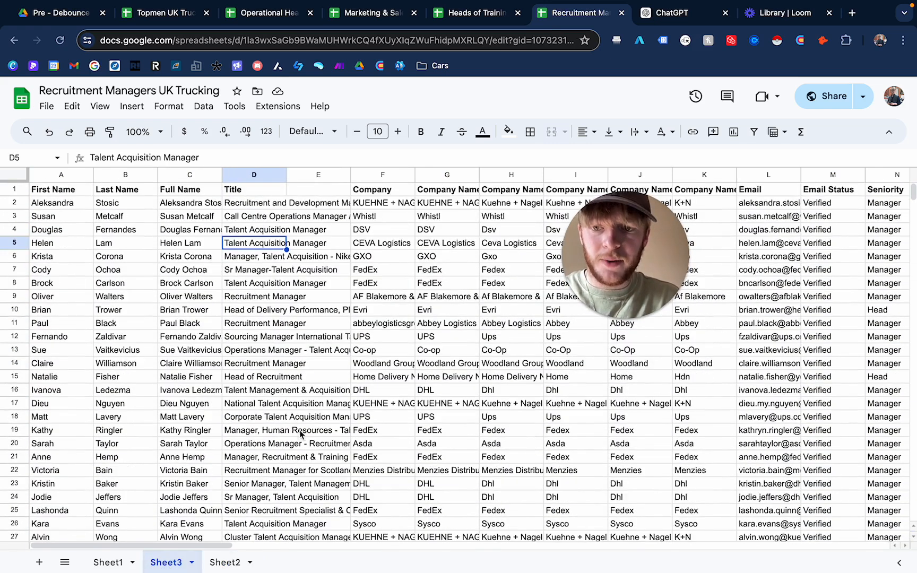
click(329, 197)
click(322, 260)
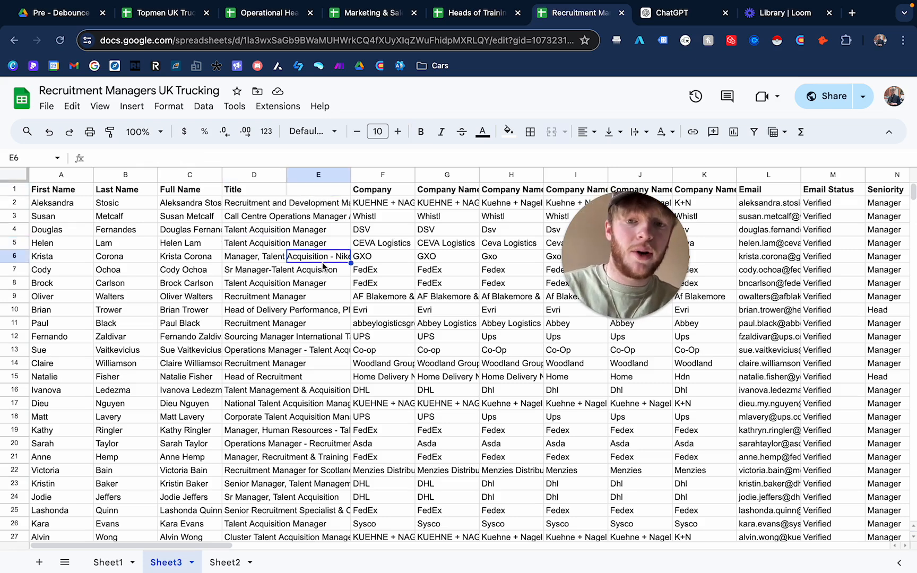
click(317, 196)
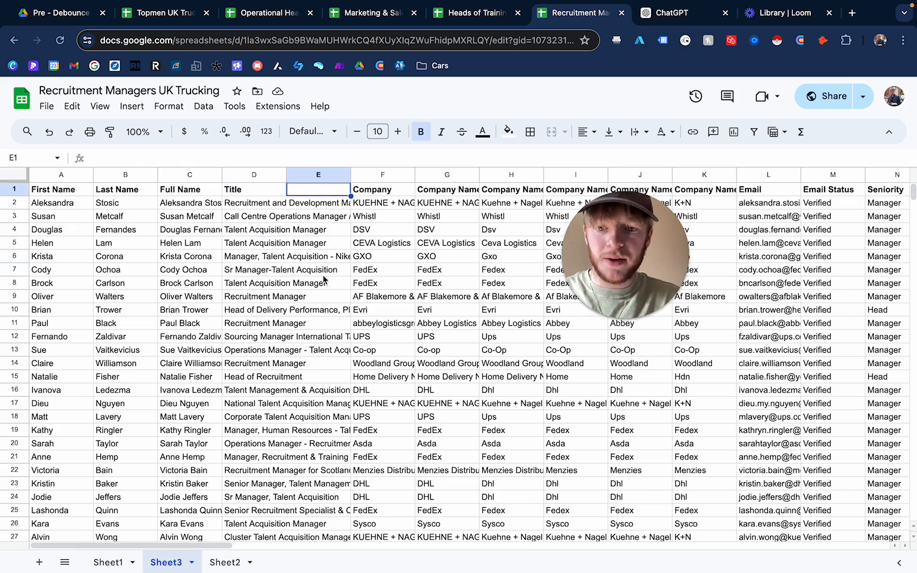
double_click(313, 189)
text(Title)
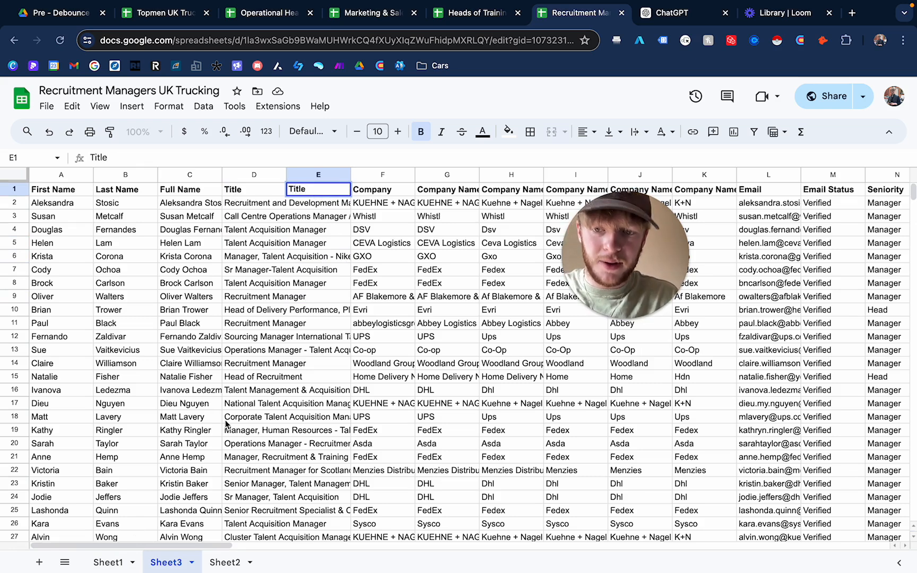
text( (Cleaned)
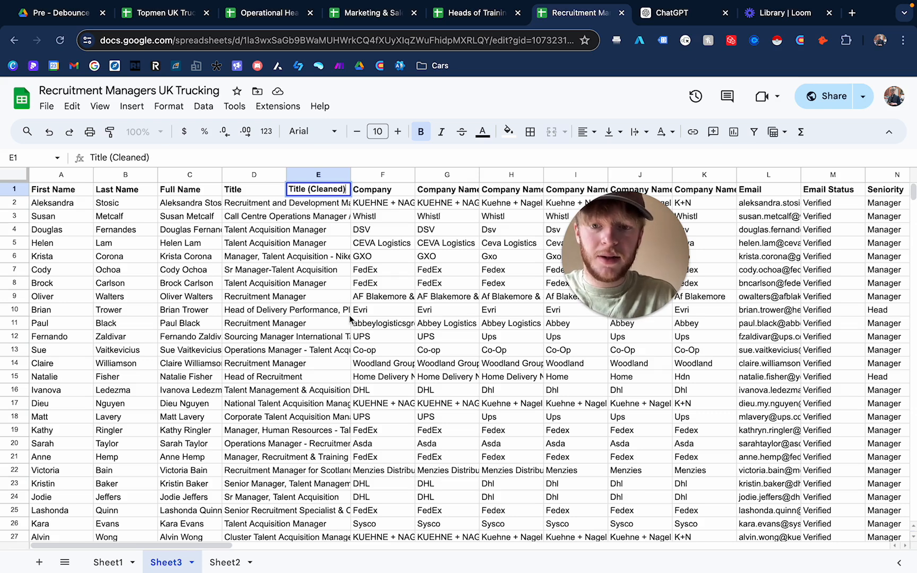
key(Return)
- Examine the original job titles in Sheet3's Title column
click(264, 207)
click(246, 220)
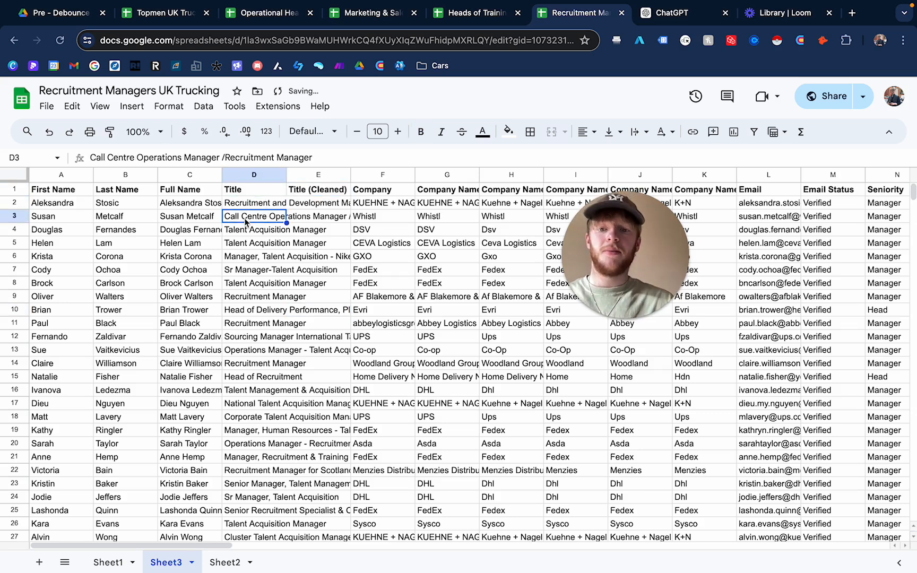
click(264, 207)
click(264, 228)
click(255, 207)
click(255, 232)
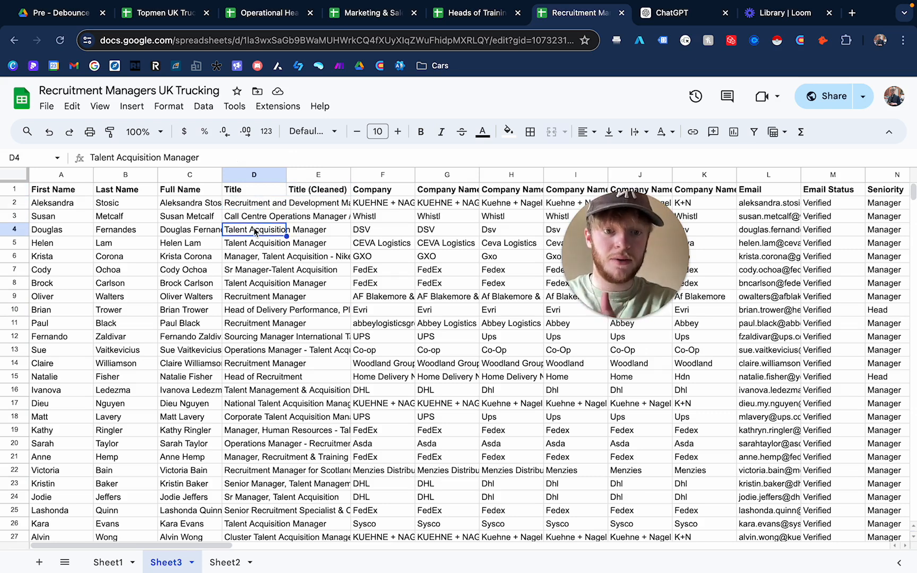
click(264, 282)
click(265, 207)
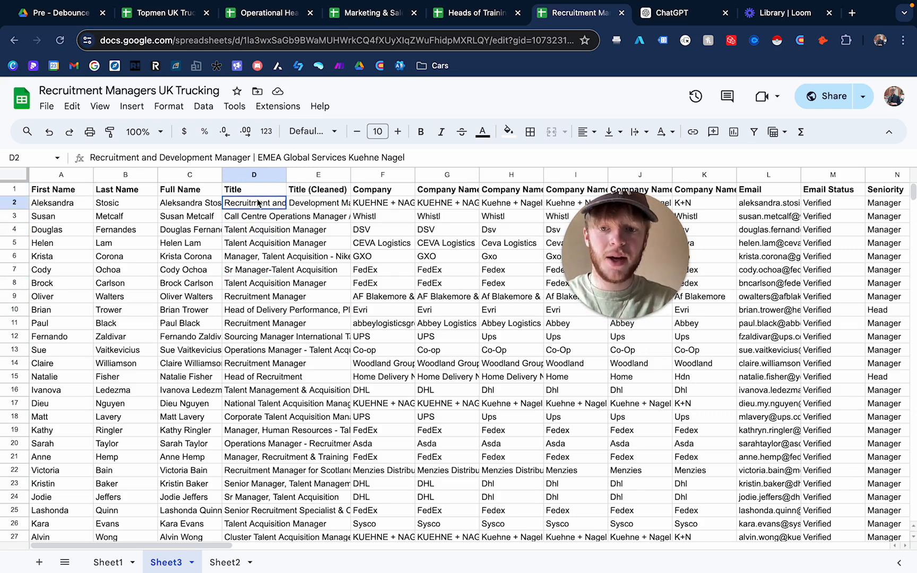
- Compare Sheet2's Title (Cleaned) values against the titles and empty column E in Sheet3
click(222, 564)
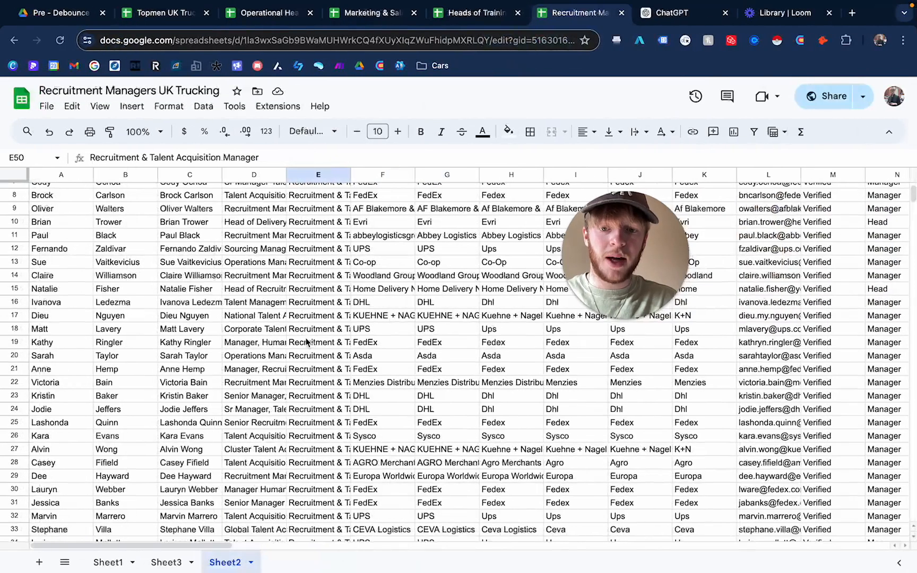
scroll(308, 342, up, 3)
click(320, 208)
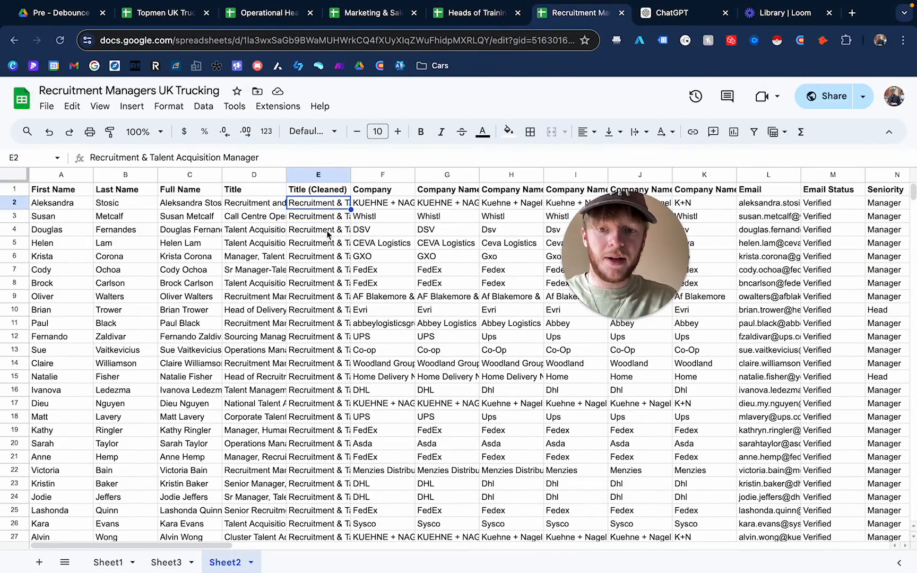
click(327, 241)
click(324, 205)
click(326, 231)
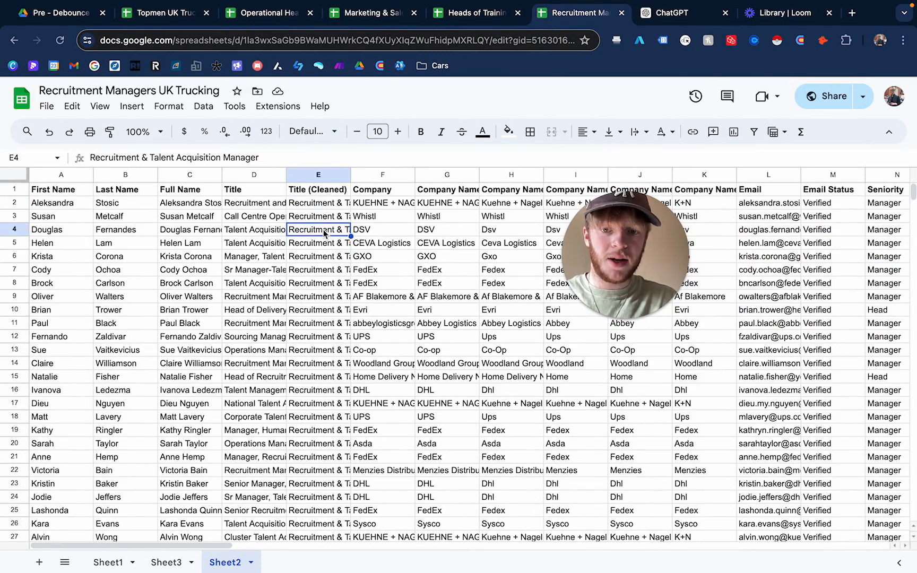
click(332, 209)
click(329, 234)
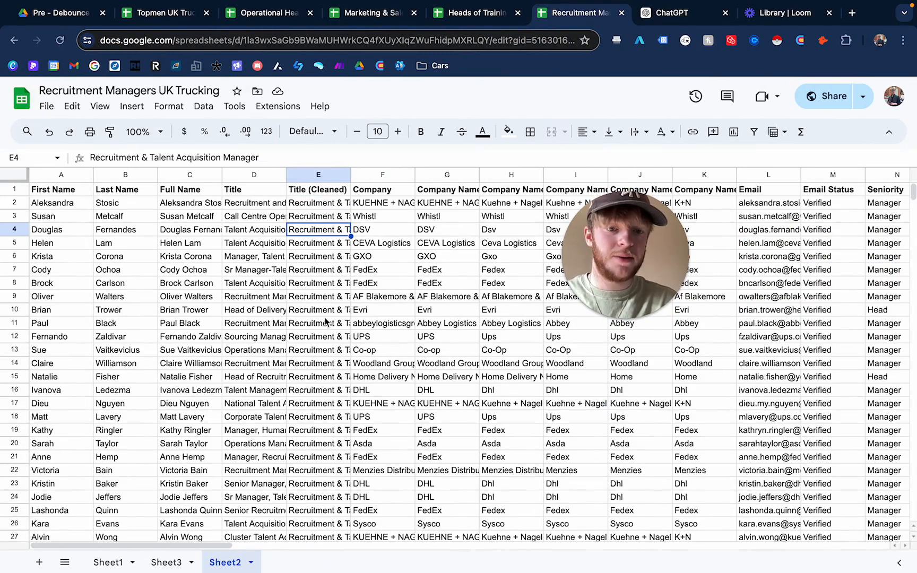
click(333, 258)
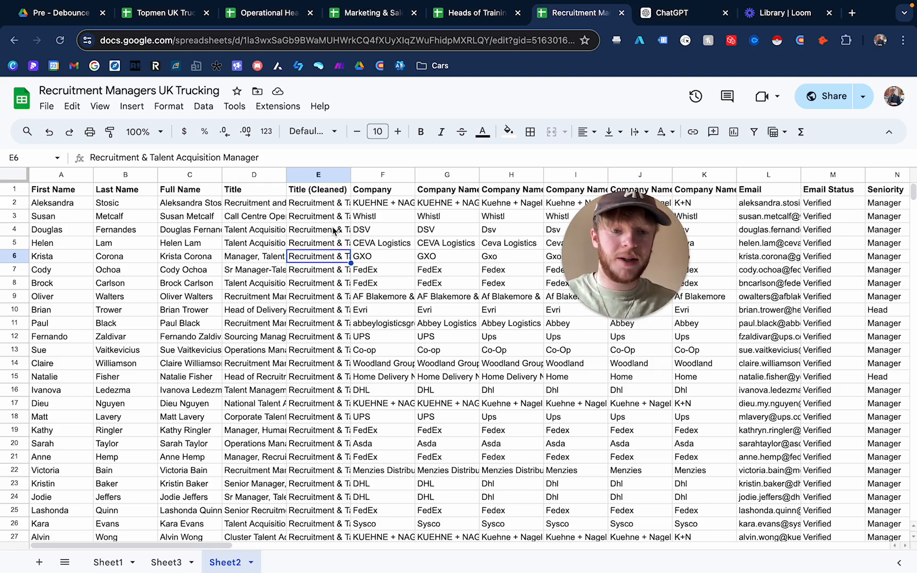
click(333, 232)
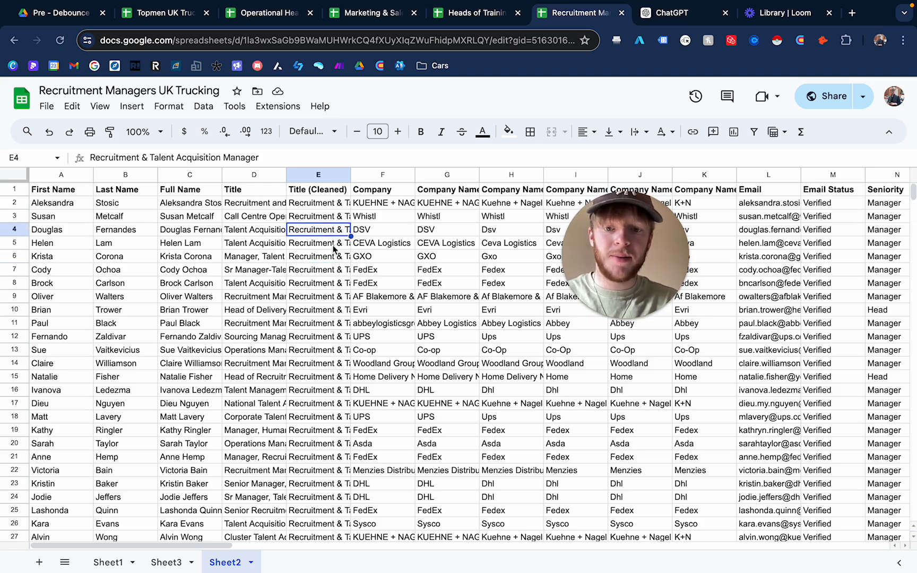
click(163, 563)
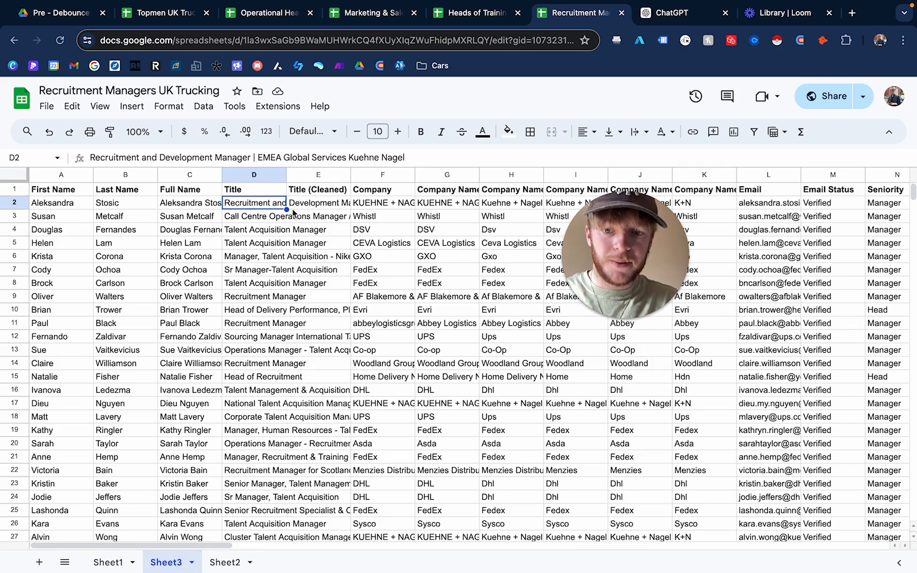
click(323, 203)
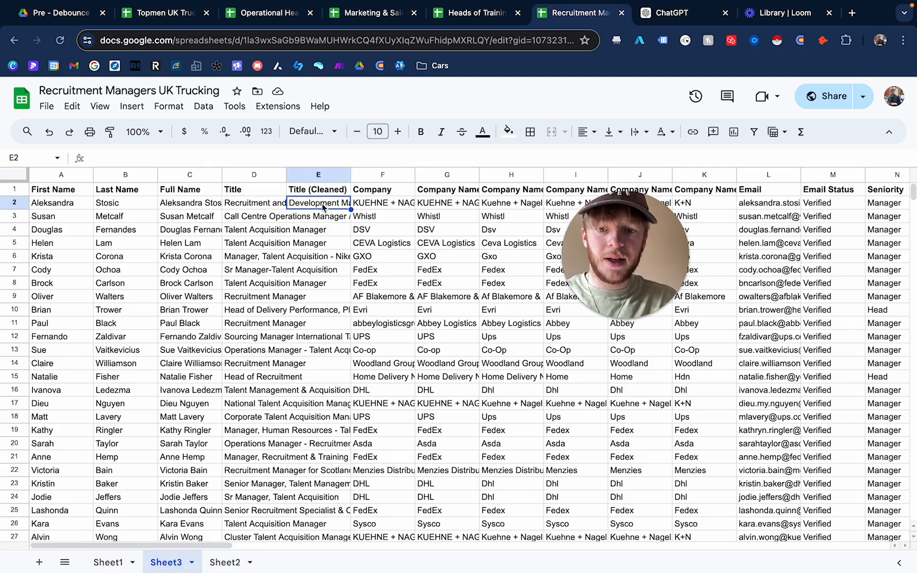
click(262, 209)
click(330, 207)
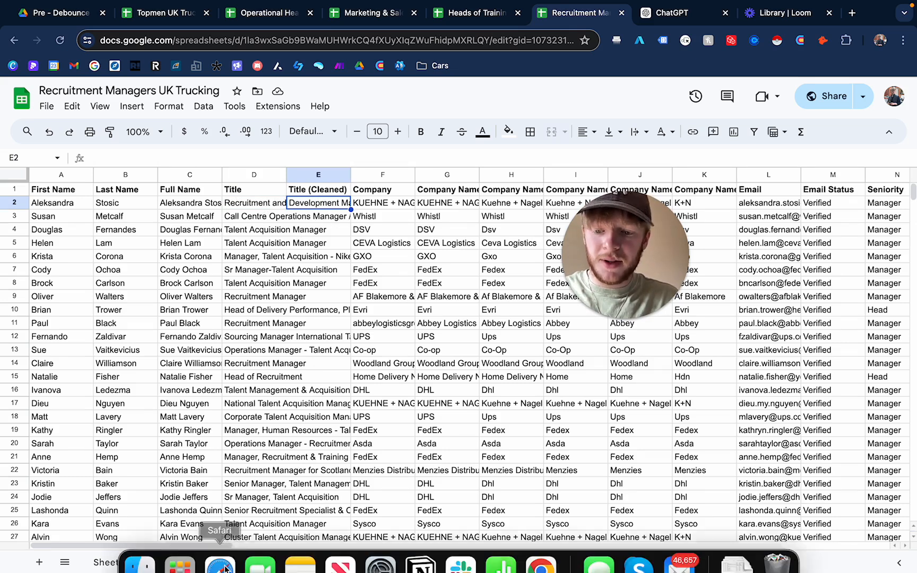
- Copy the Title (Cleaned) values from Sheet2 and paste them into Sheet3's column E from row 2
click(225, 563)
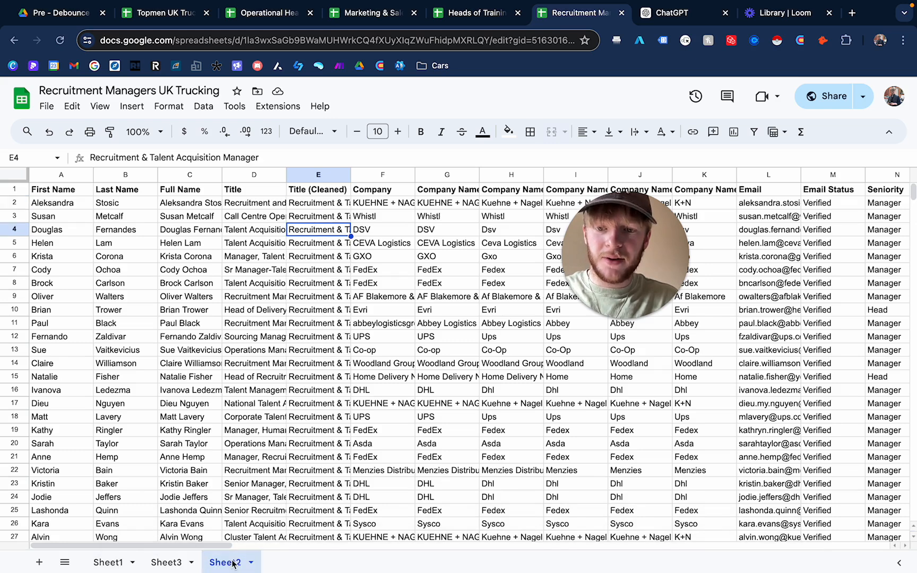
click(321, 206)
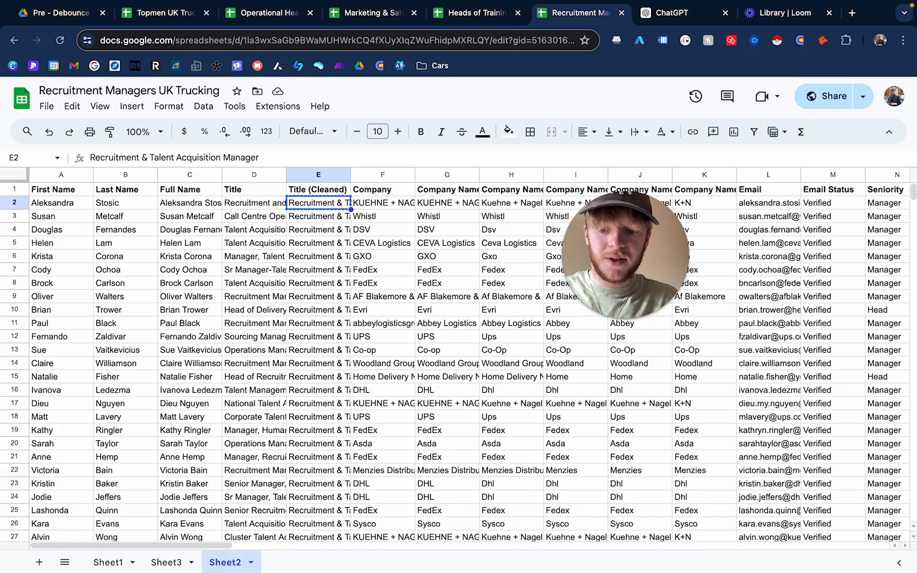
click(179, 561)
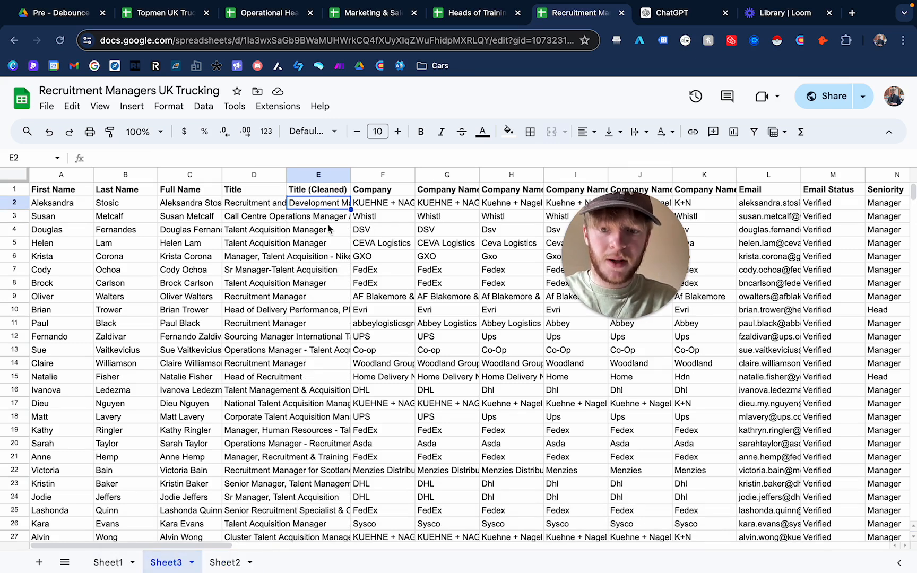
text(Recruitment & Talent Acquisition Manager)
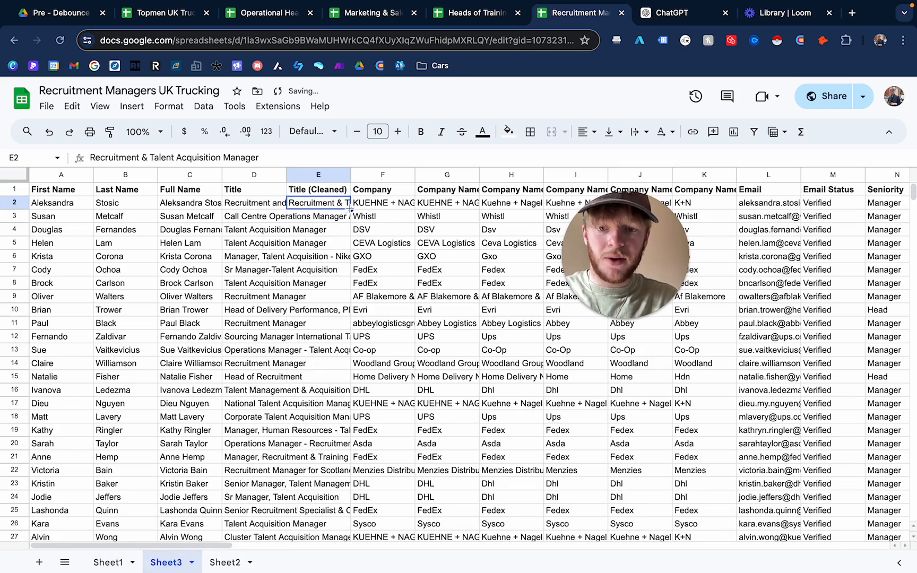
scroll(323, 386, down, 16)
scroll(324, 386, down, 20)
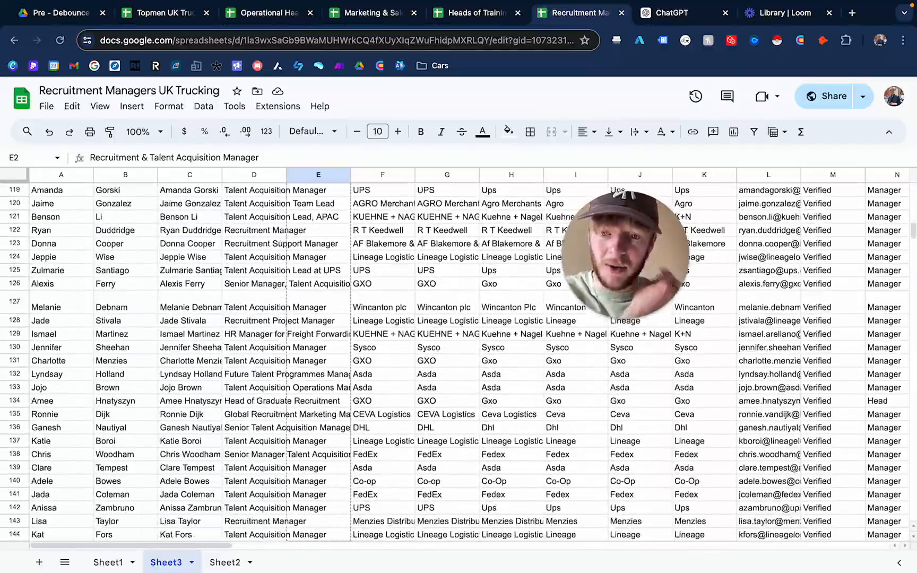
scroll(316, 233, down, 13)
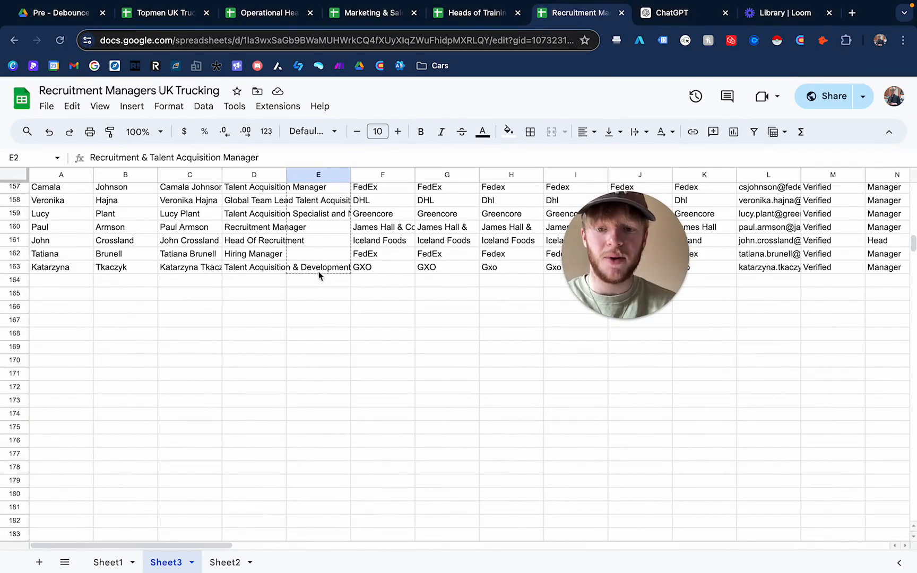
key(ctrl+v)
click(340, 360)
scroll(340, 360, up, 20)
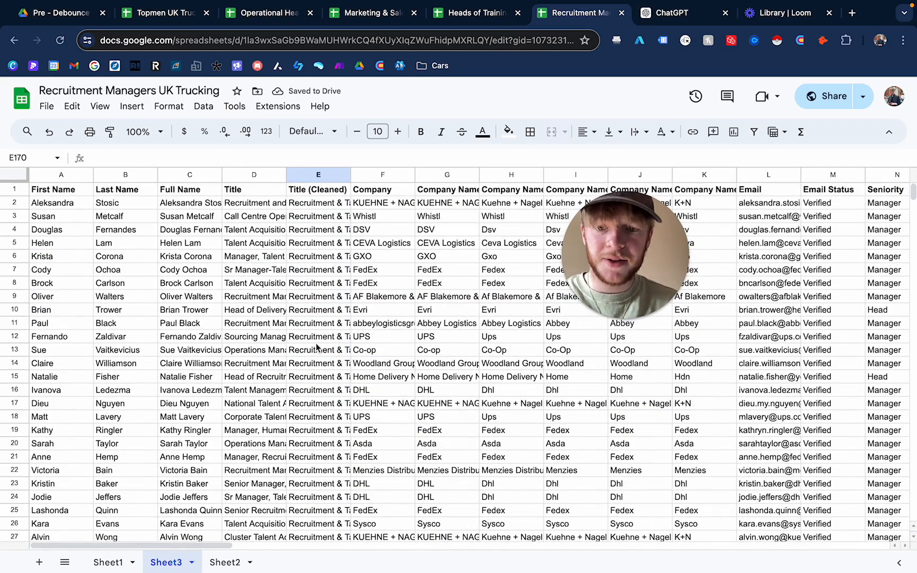
- Delete Sheet3 and return to Sheet2
click(225, 562)
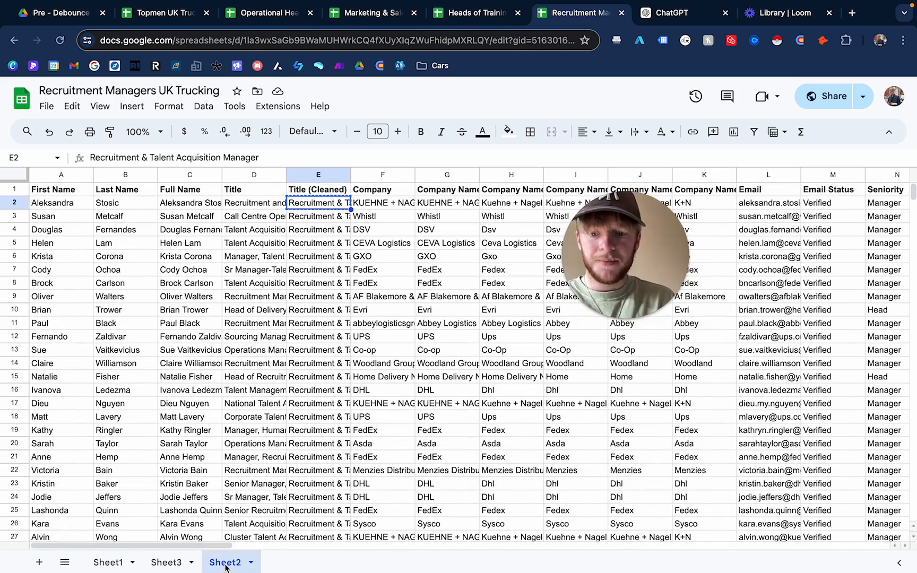
click(165, 563)
right_click(166, 565)
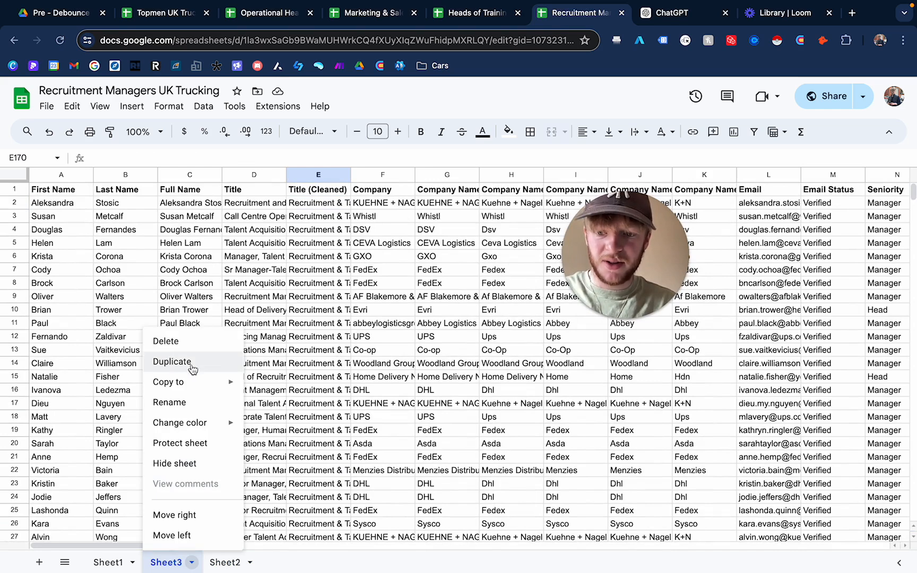
click(190, 346)
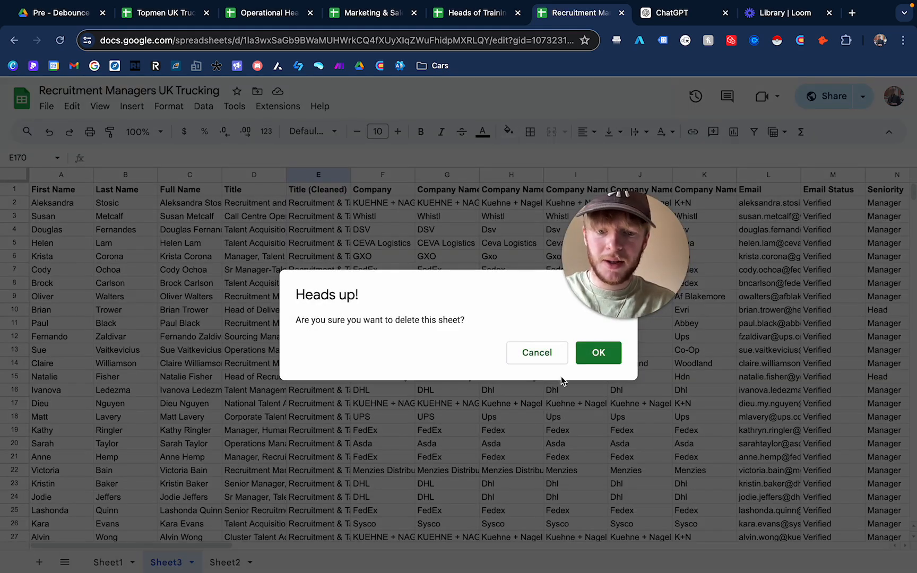
click(599, 353)
click(162, 565)
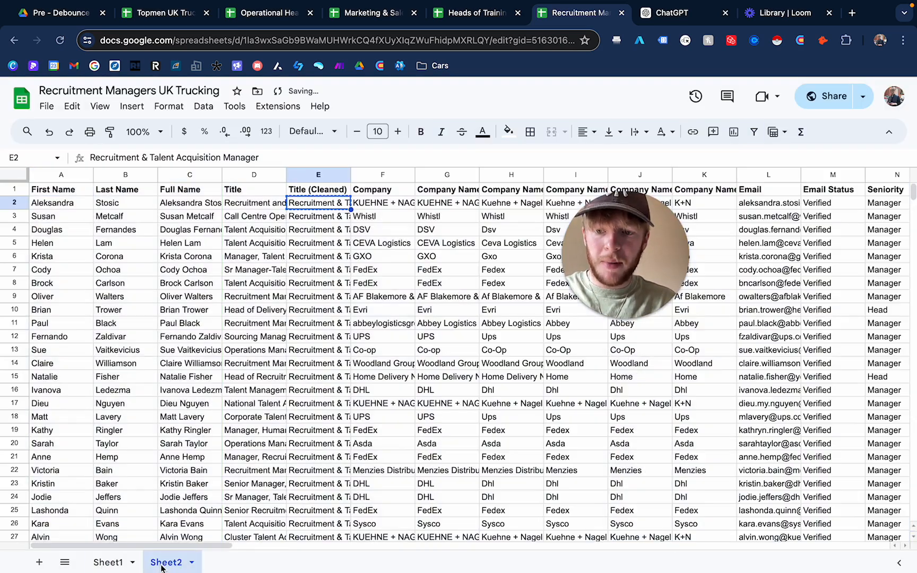
- Examine Sheet2's Title (Cleaned) values alongside the original titles and the Seniority column
scroll(433, 275, right, 10)
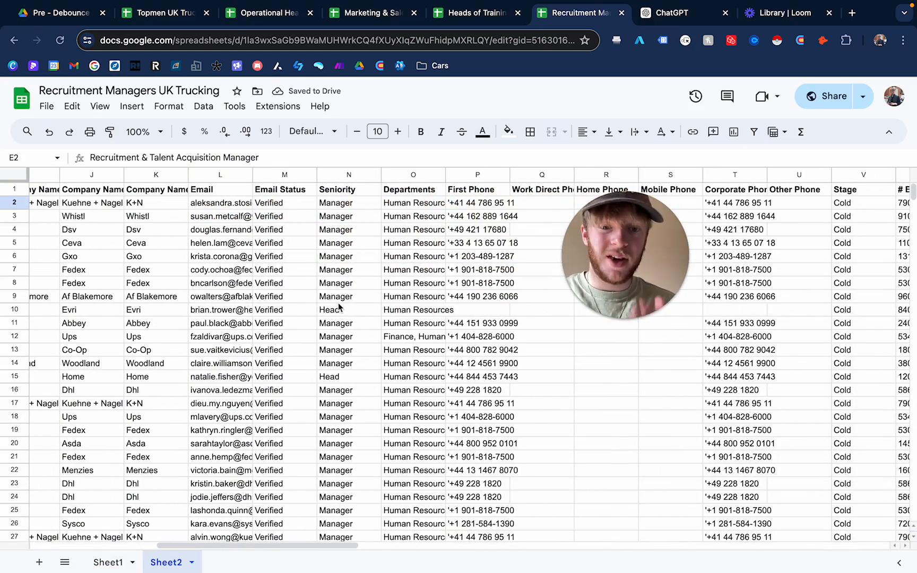
scroll(345, 415, down, 5)
scroll(345, 415, up, 5)
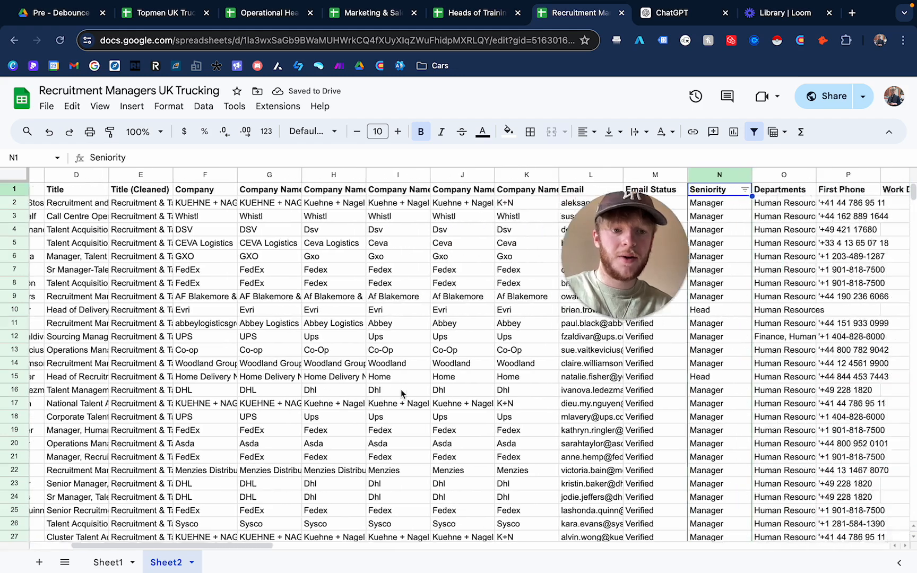
scroll(401, 389, right, 7)
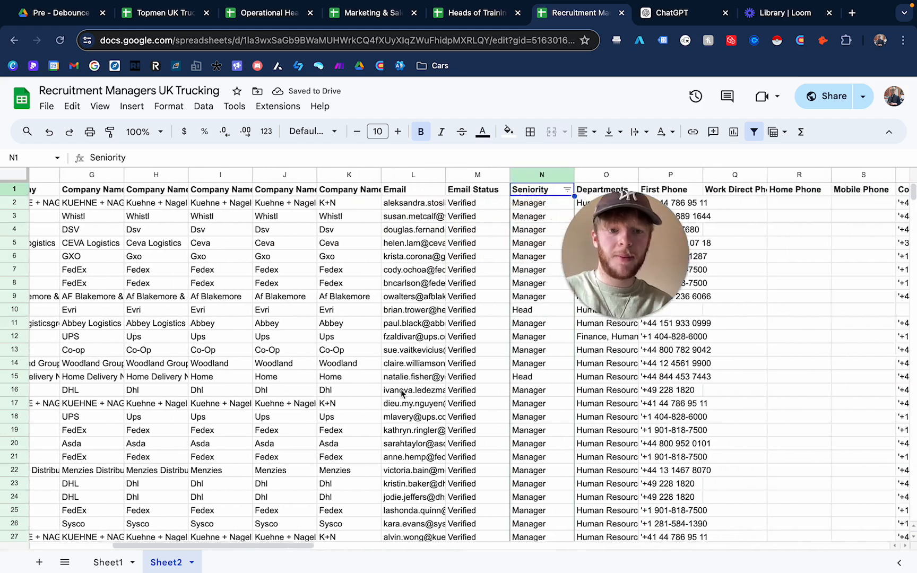
click(322, 257)
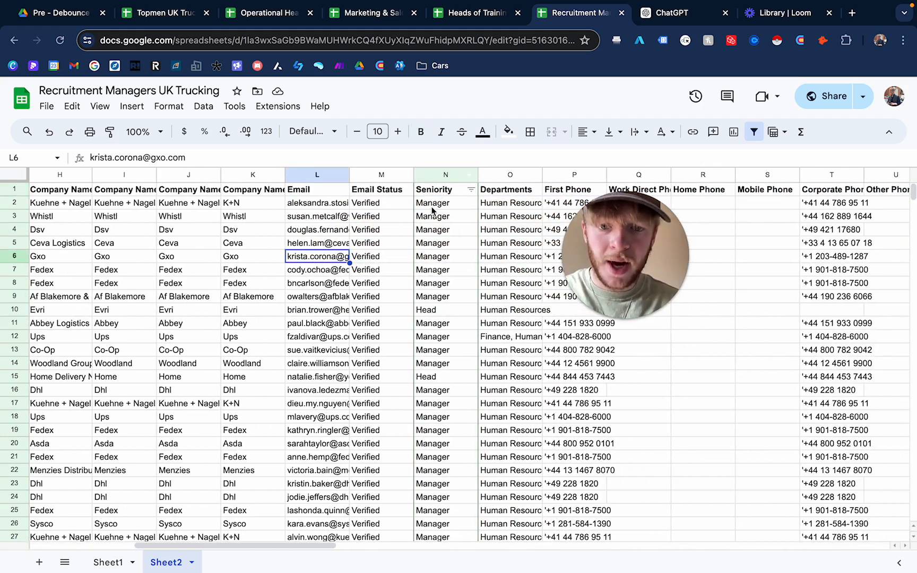
click(445, 174)
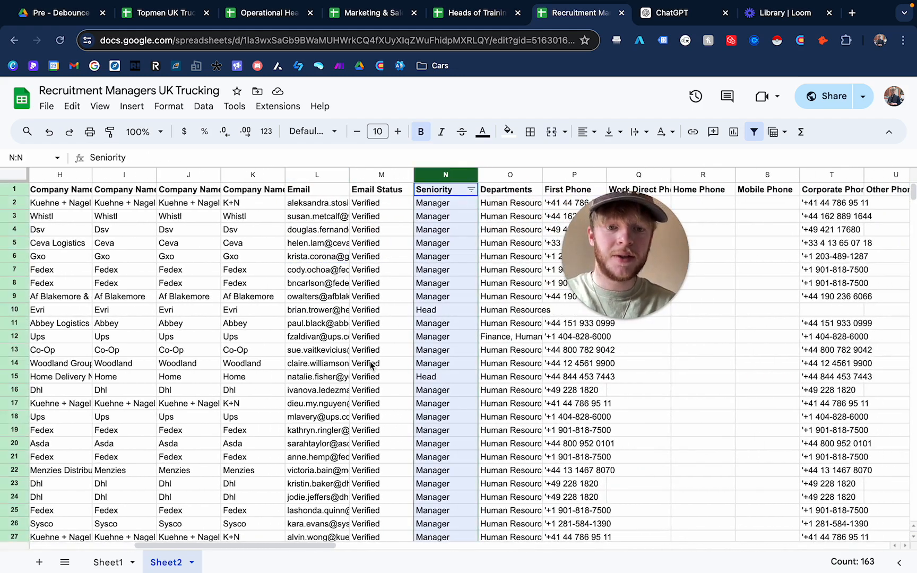
scroll(358, 359, left, 2)
scroll(357, 361, left, 5)
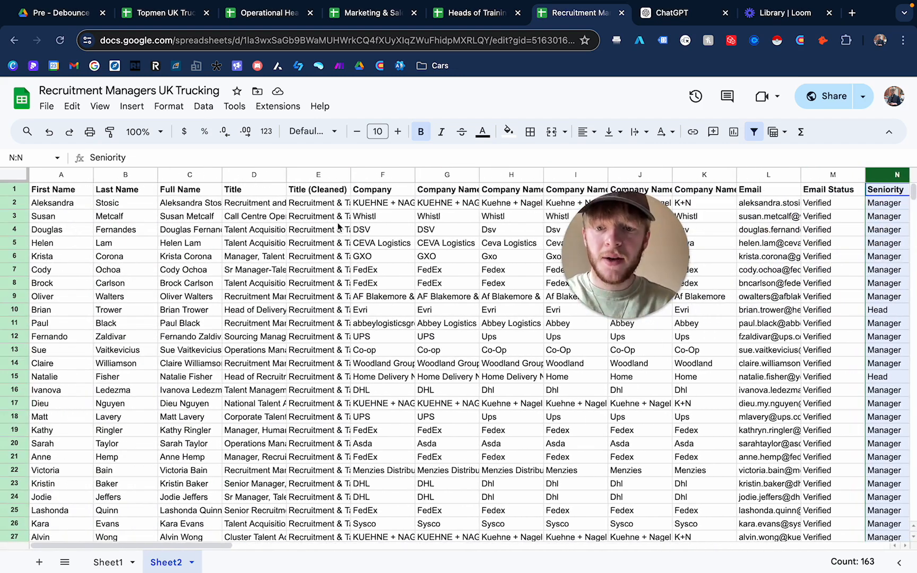
click(322, 203)
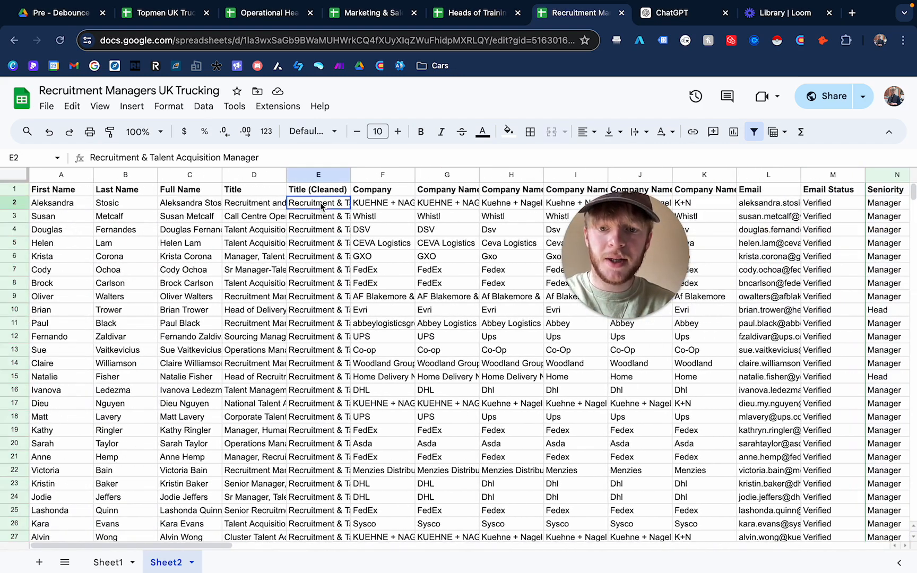
click(265, 154)
click(280, 305)
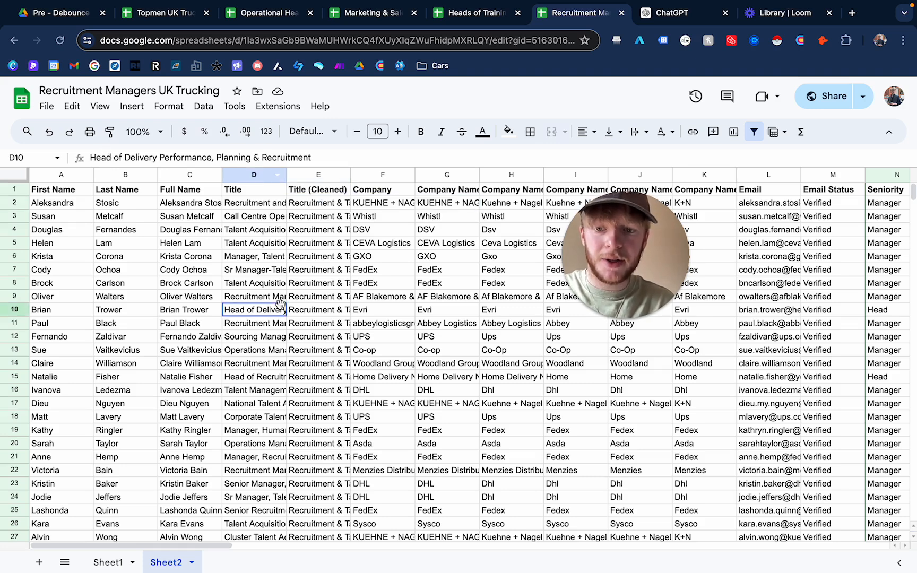
click(341, 230)
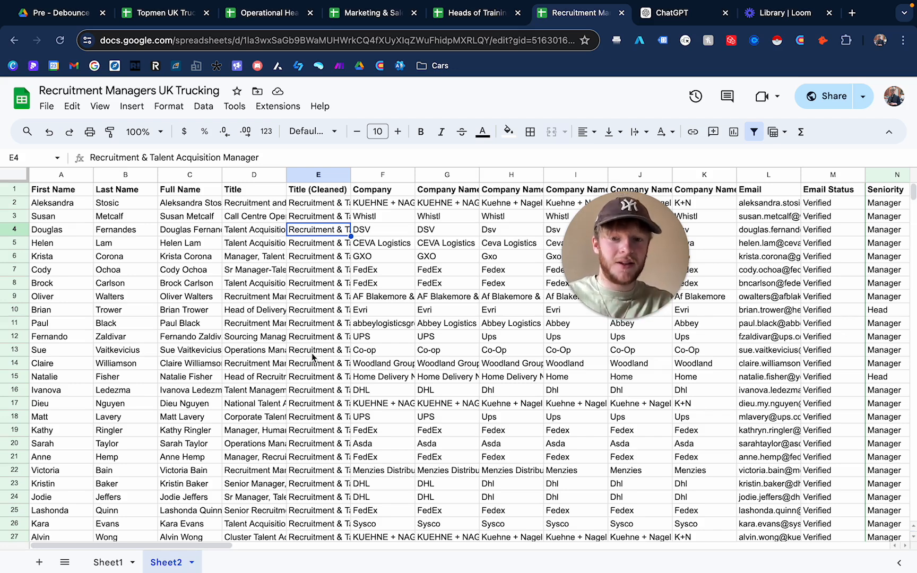
scroll(459, 285, right, 10)
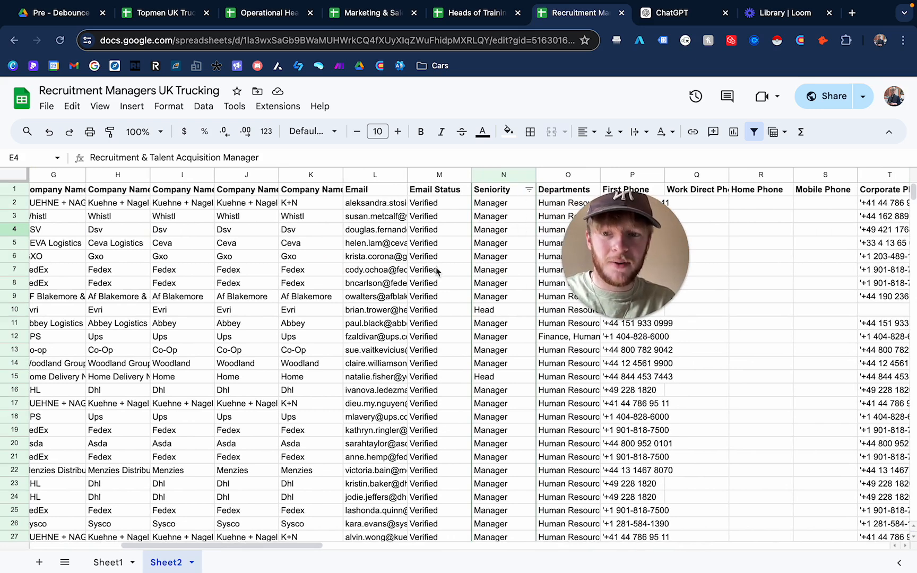
click(504, 175)
scroll(474, 339, right, 5)
scroll(474, 338, right, 2)
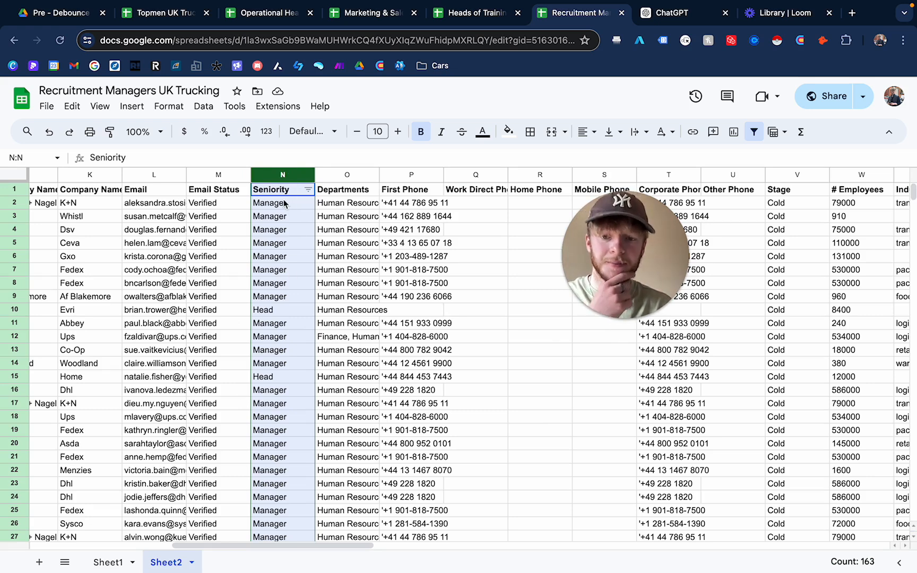
- Filter the Seniority column to show only rows whose text is exactly Manager
click(202, 108)
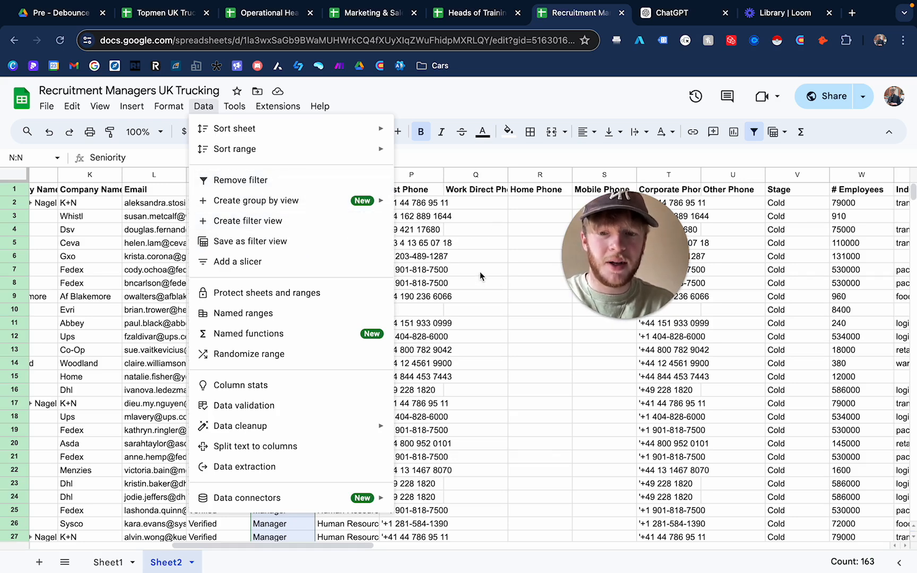
click(491, 257)
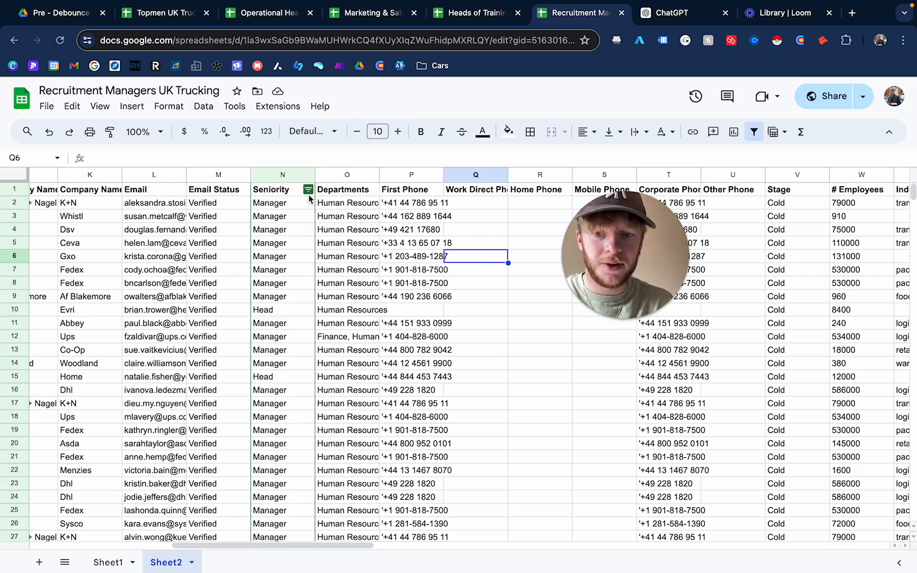
click(308, 190)
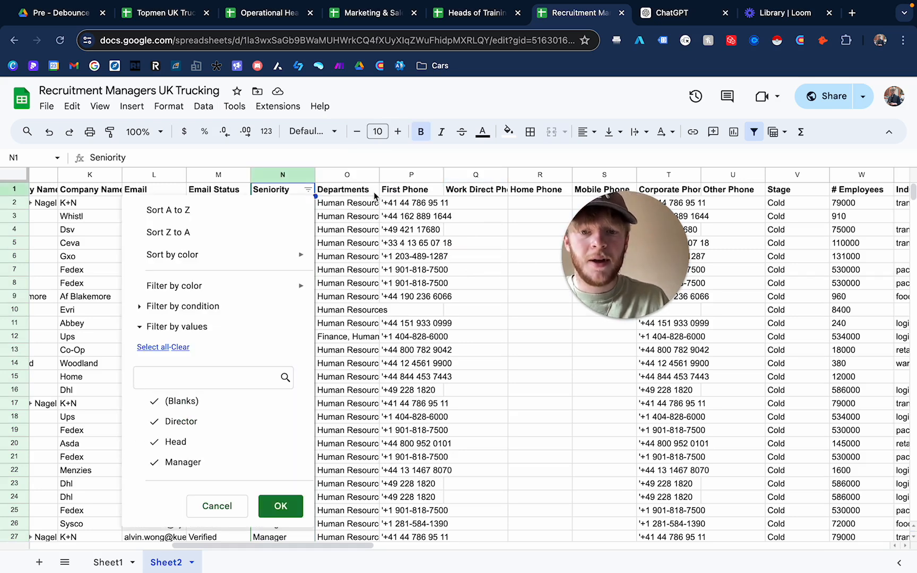
click(174, 306)
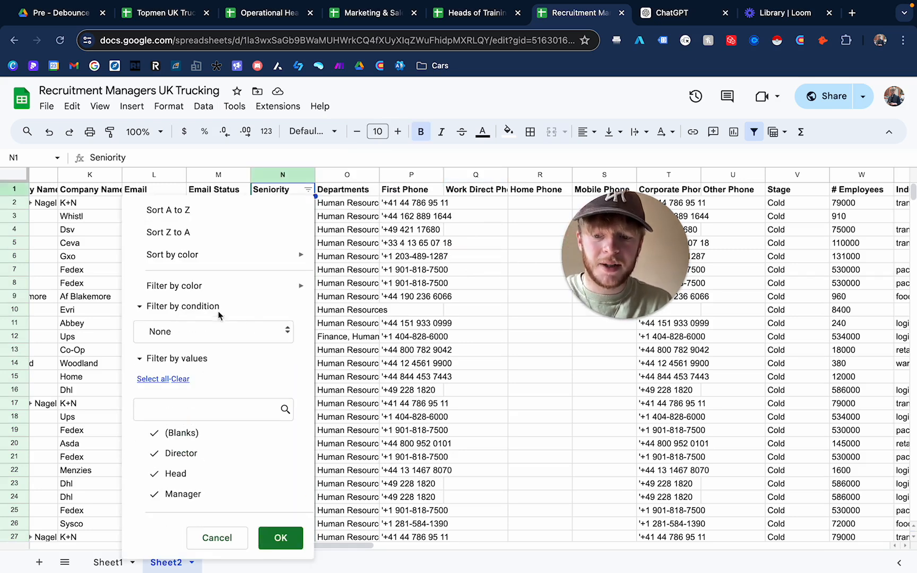
click(204, 334)
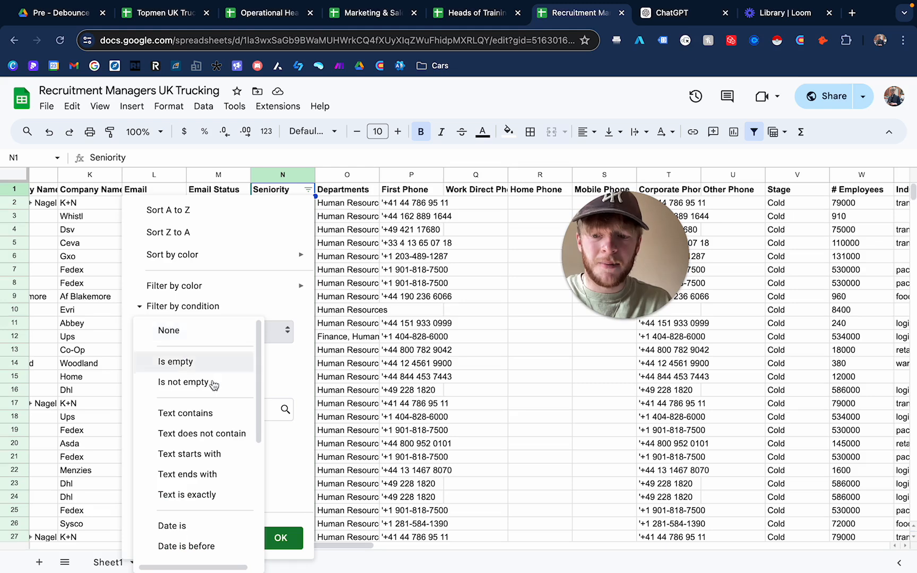
click(187, 495)
click(185, 364)
text(Manager)
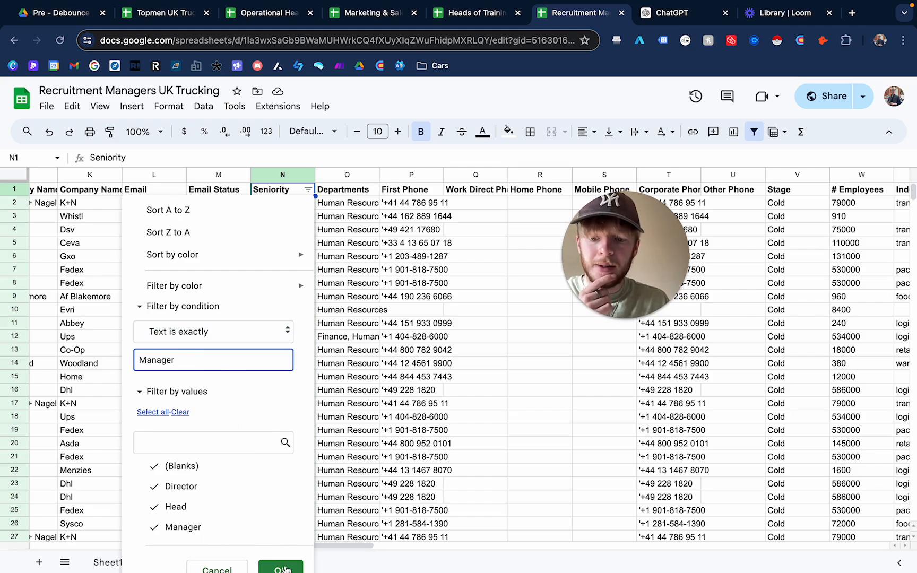
click(285, 569)
- Review the filtered Title (Cleaned) values for the manager rows
scroll(310, 307, left, 6)
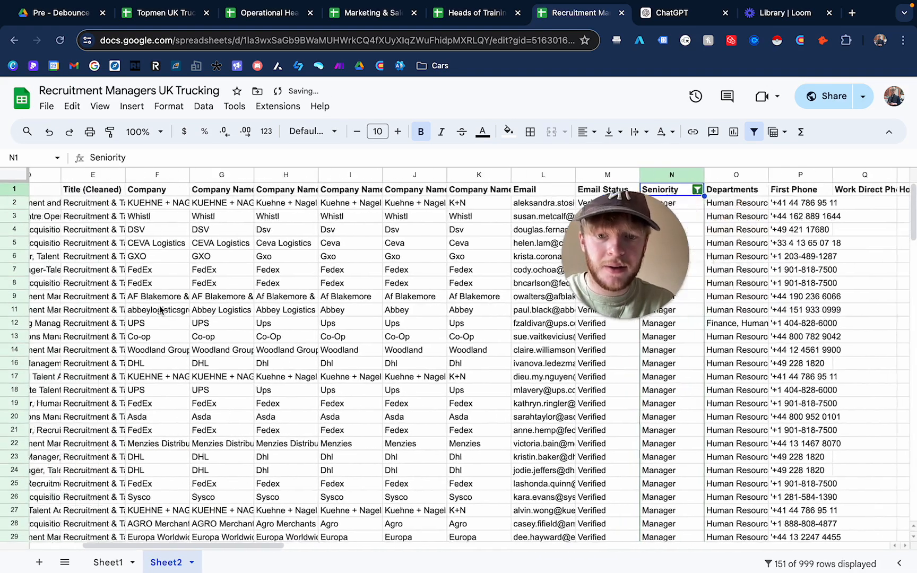
scroll(160, 310, left, 4)
drag(326, 206, 318, 440)
click(318, 363)
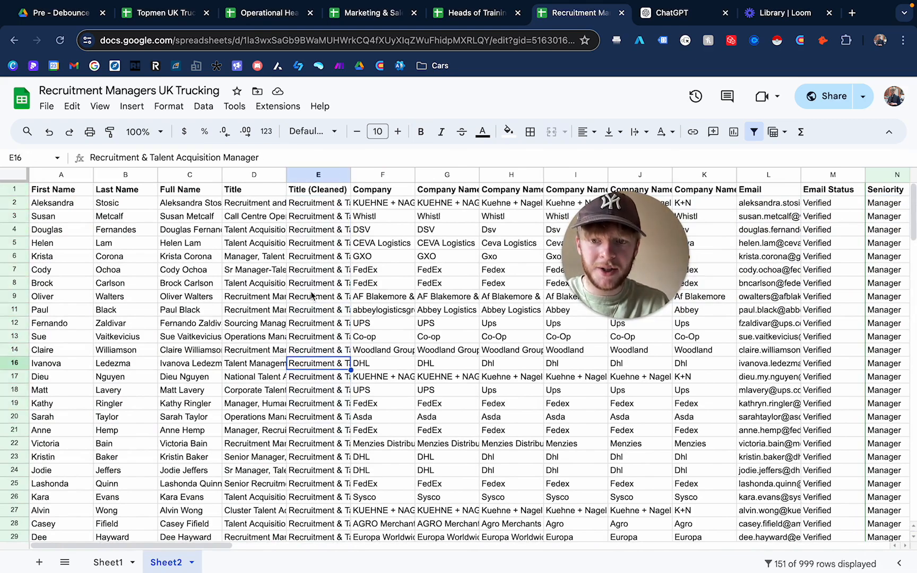
click(324, 271)
scroll(331, 419, right, 9)
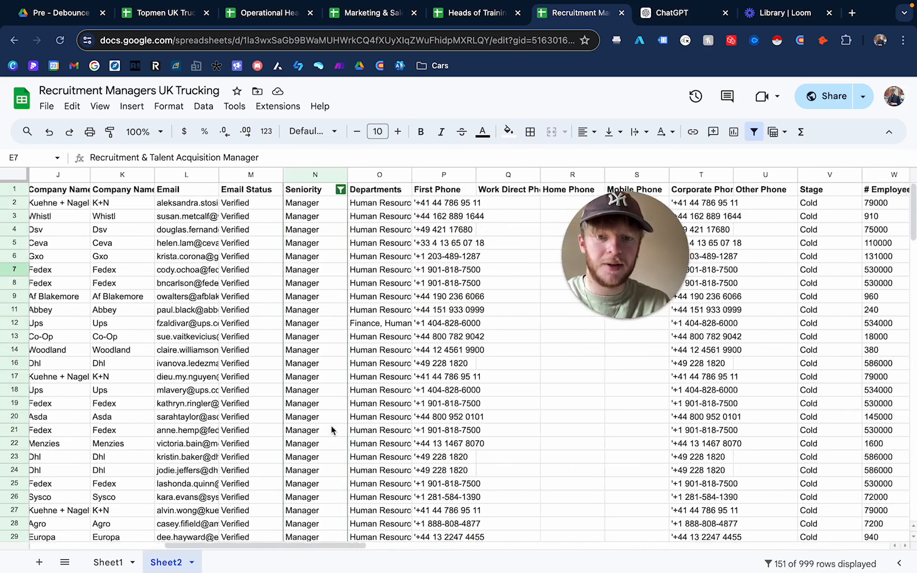
scroll(331, 430, left, 9)
scroll(157, 278, right, 3)
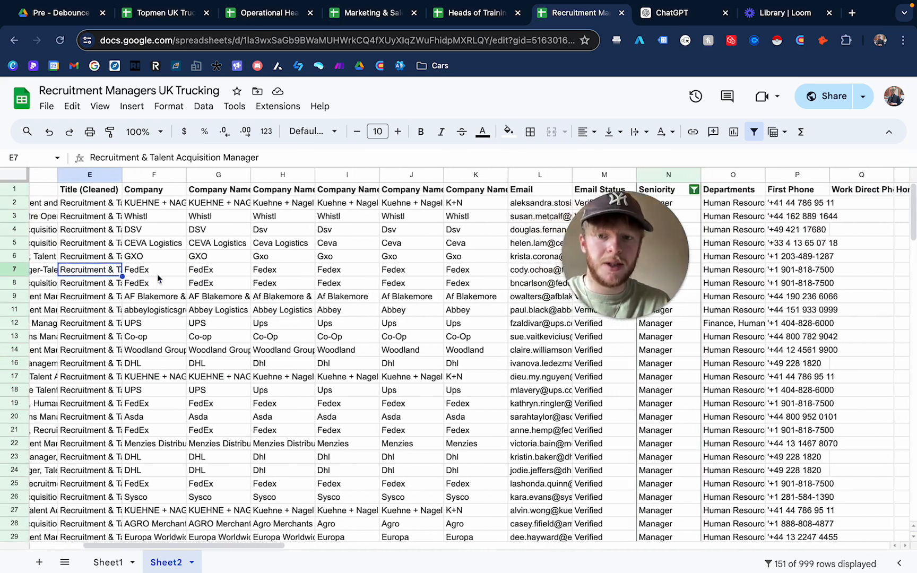
scroll(158, 278, left, 3)
click(326, 207)
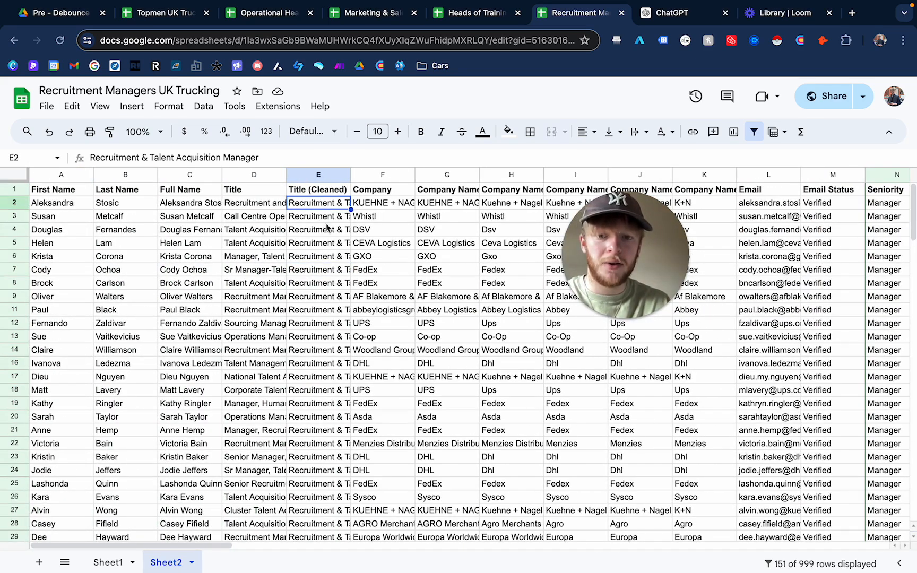
click(325, 246)
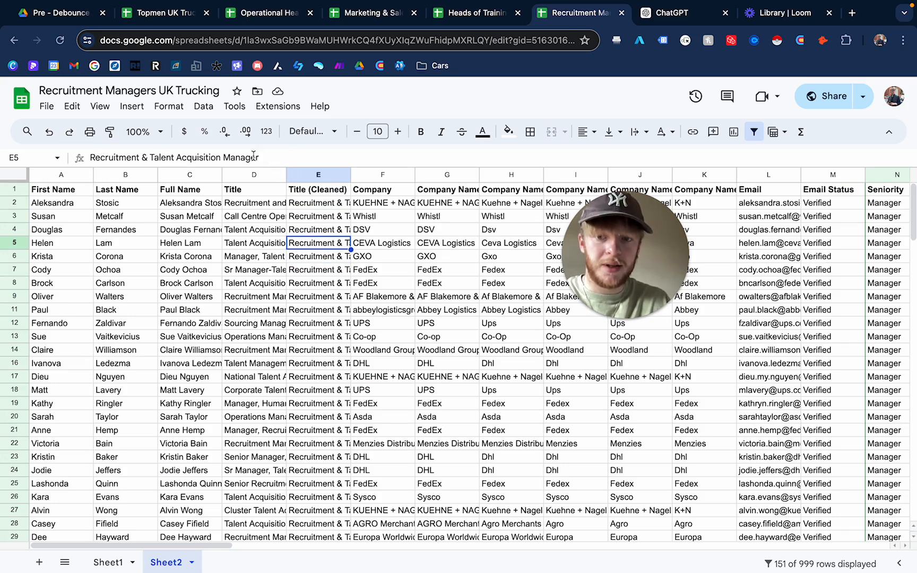
click(300, 338)
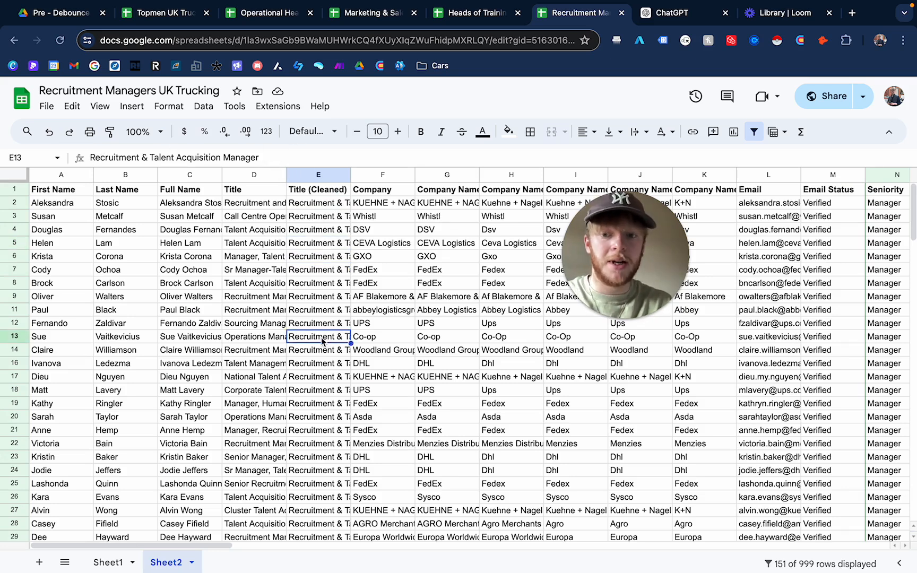
scroll(308, 286, right, 10)
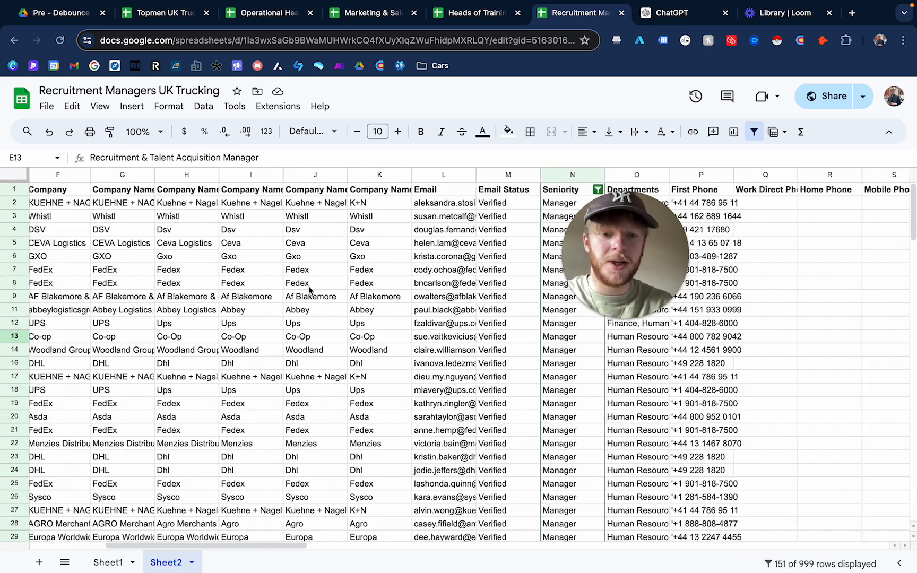
- Change the Seniority filter condition to text does not contain Manager
click(352, 190)
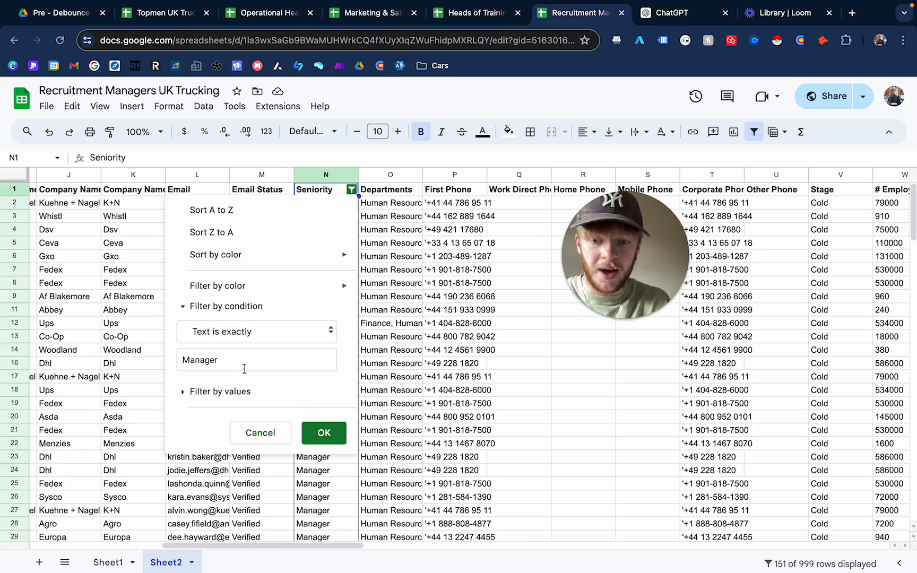
click(243, 340)
click(260, 276)
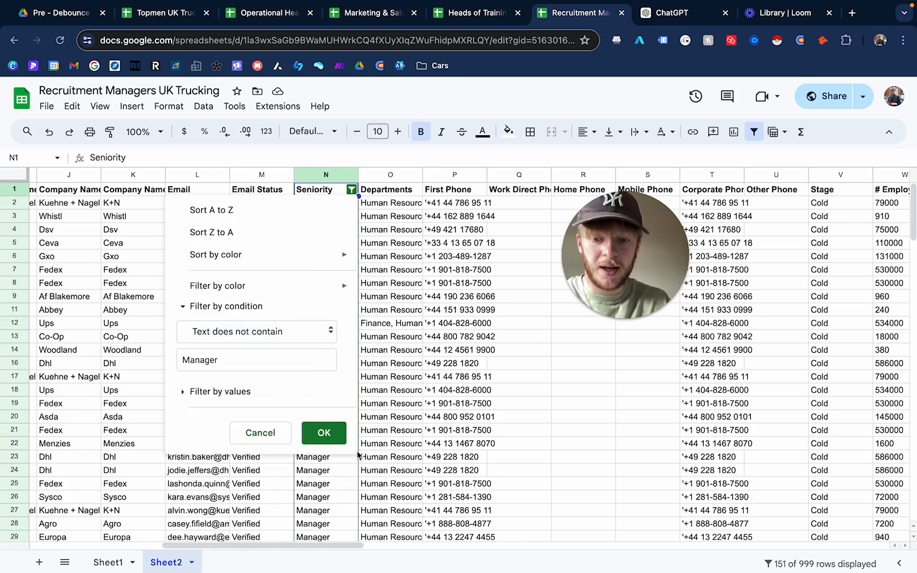
click(332, 435)
scroll(329, 306, left, 5)
scroll(322, 305, right, 3)
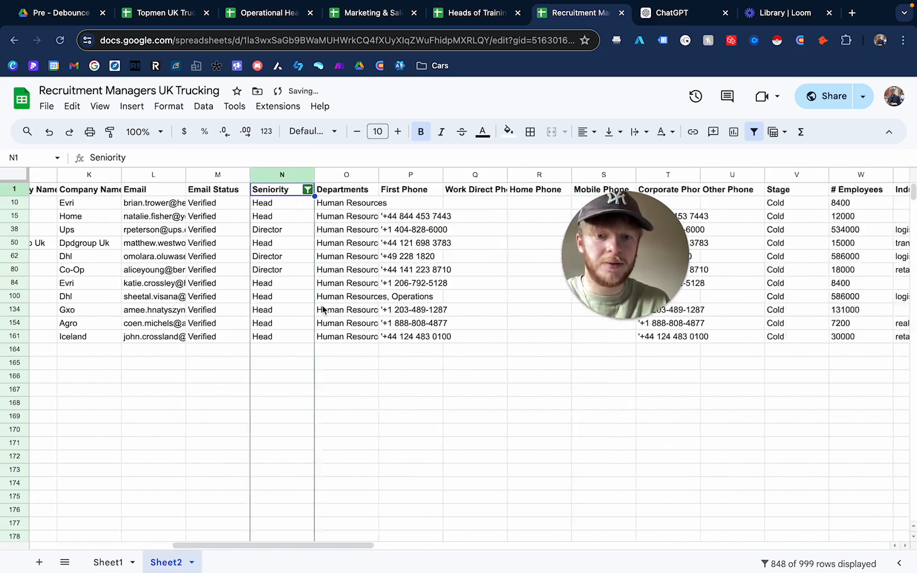
scroll(265, 239, left, 10)
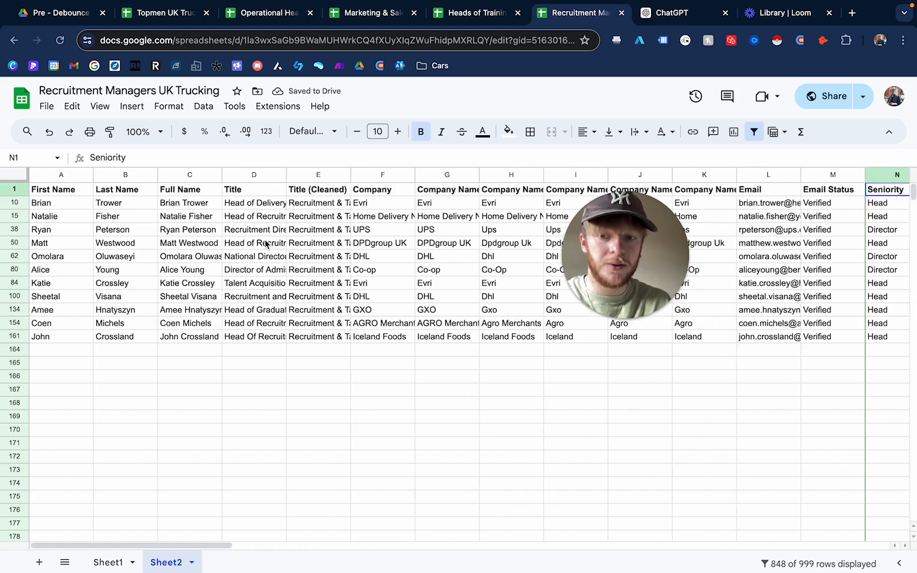
- Edit the first visible cleaned title to "Recruitment & Talent Acquisition Head", replacing the word Manager with Head
click(326, 205)
click(271, 157)
drag(291, 159, 222, 158)
text(Head)
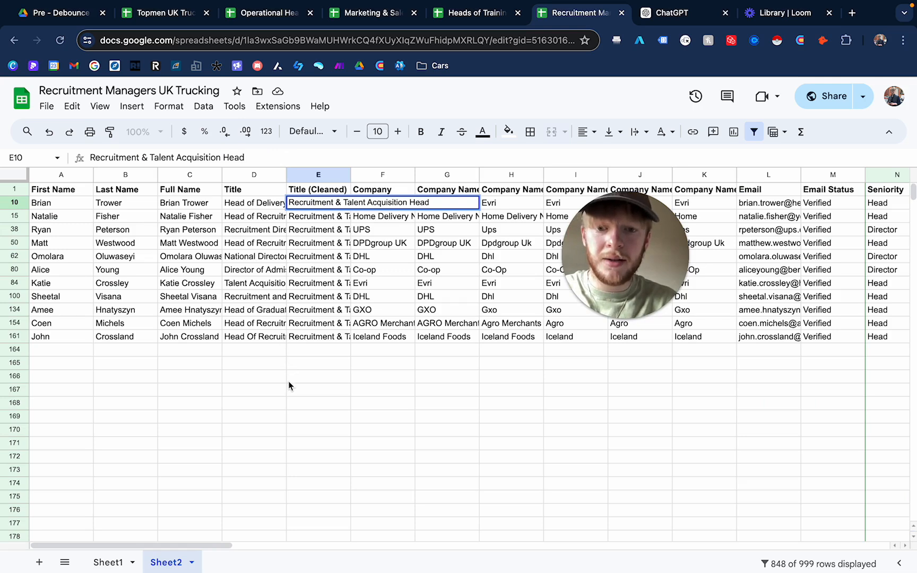
click(288, 375)
- Fill the edited cleaned title down through the remaining filtered rows of the Title (Cleaned) column
click(344, 209)
drag(350, 209, 342, 337)
click(379, 410)
click(333, 218)
click(336, 243)
click(332, 295)
click(325, 338)
click(363, 433)
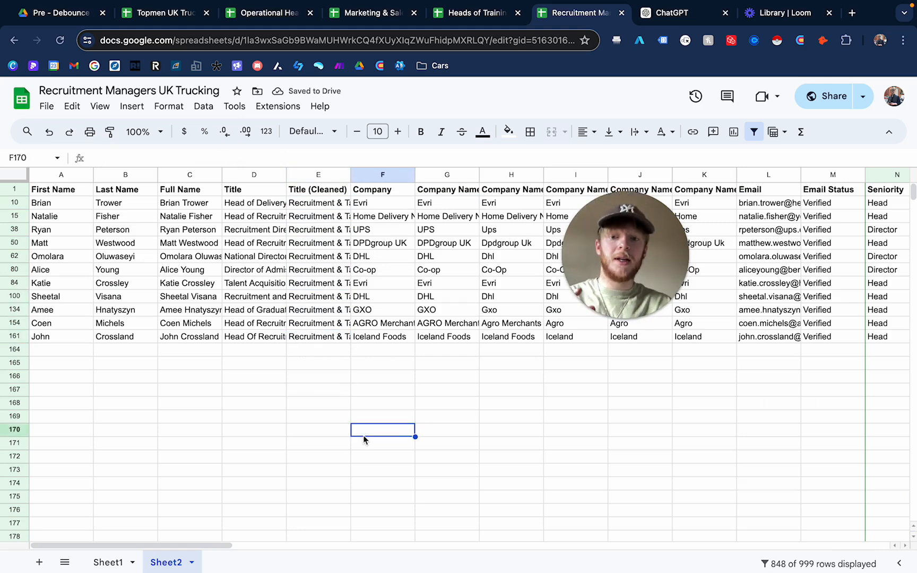
click(326, 219)
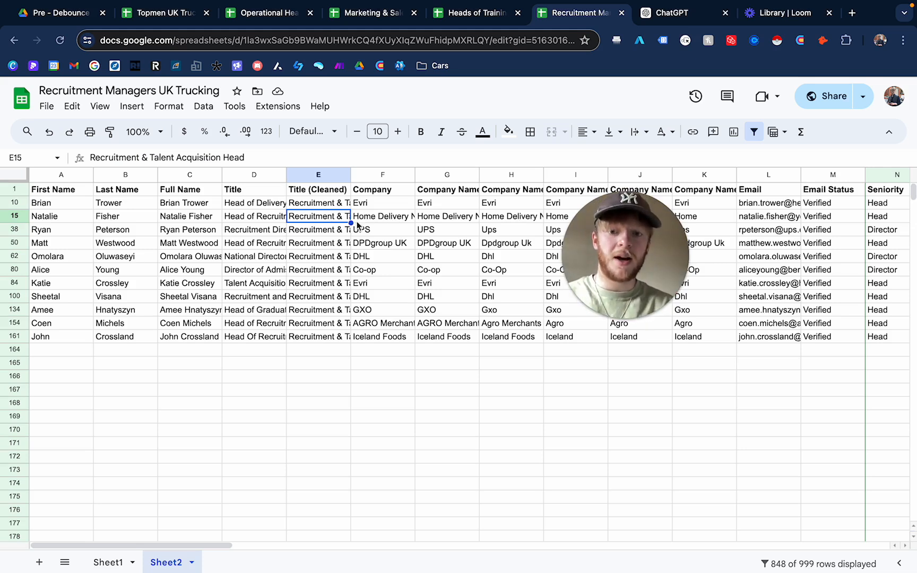
- Review the original Title values of the filtered head and director rows against their cleaned titles
click(317, 297)
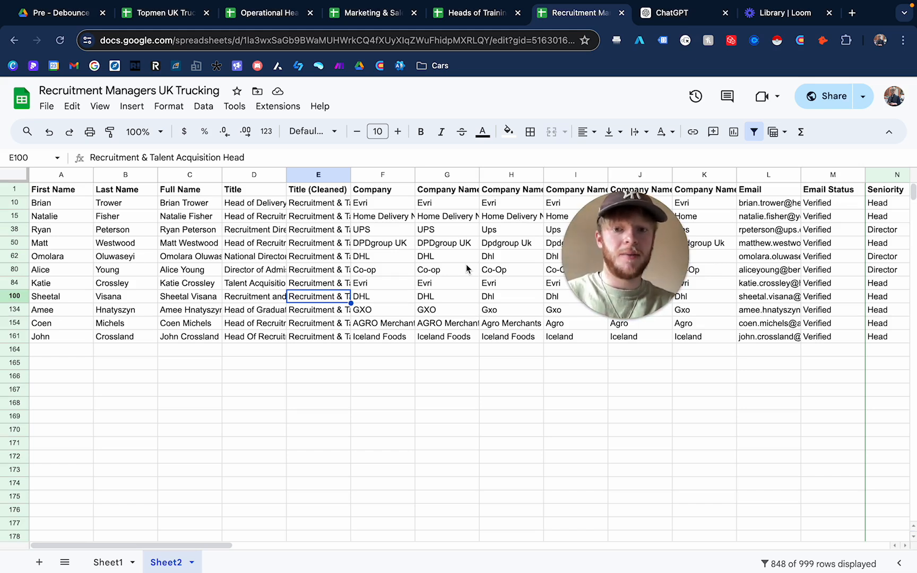
click(321, 231)
click(319, 216)
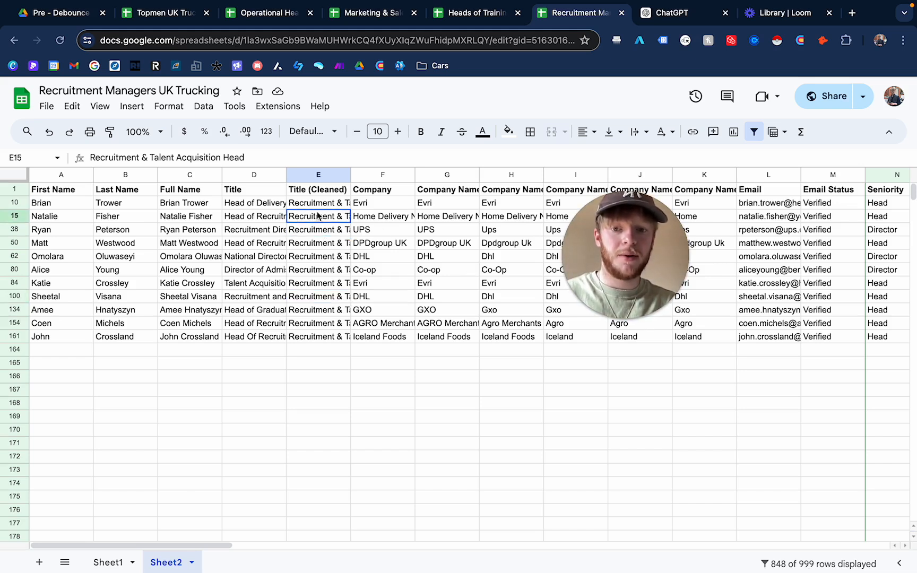
click(316, 296)
click(255, 208)
click(253, 236)
click(254, 269)
click(283, 310)
click(250, 324)
click(247, 206)
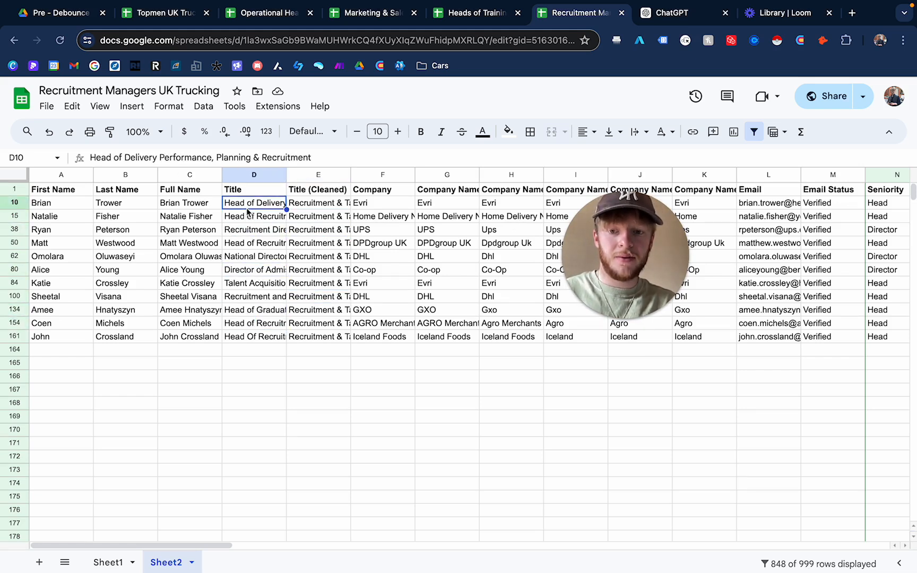
click(251, 244)
click(249, 285)
click(257, 323)
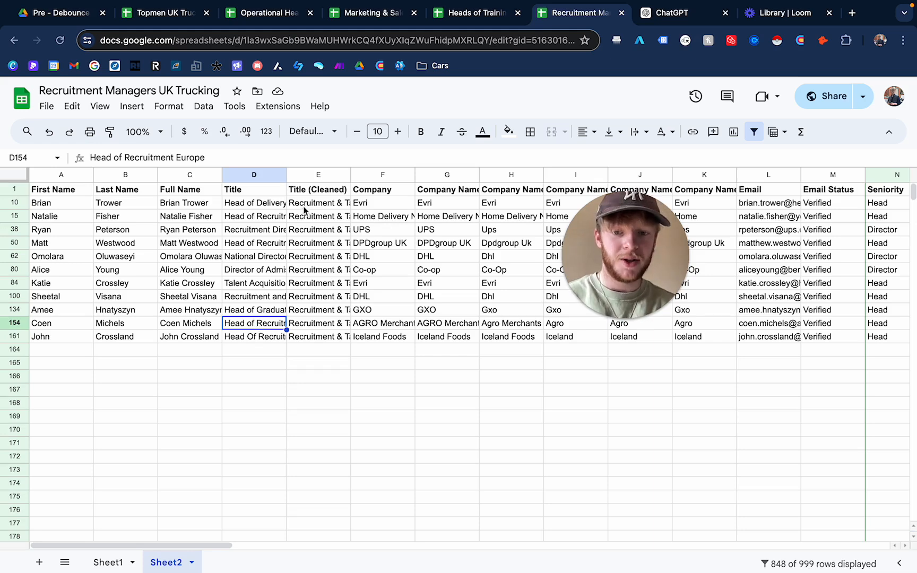
- Check the filled Title (Cleaned) cells across the filtered rows
click(322, 216)
click(321, 297)
drag(319, 205, 319, 285)
click(332, 324)
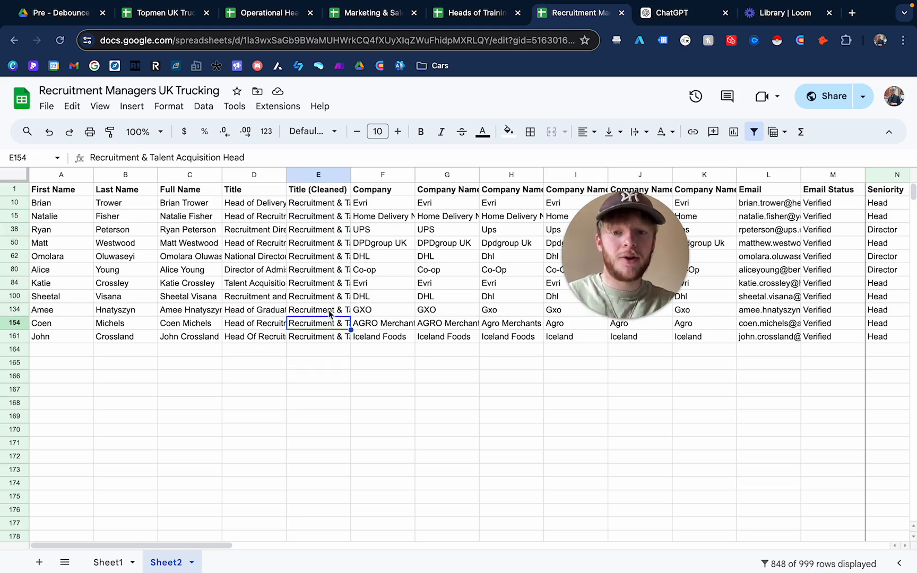
click(314, 259)
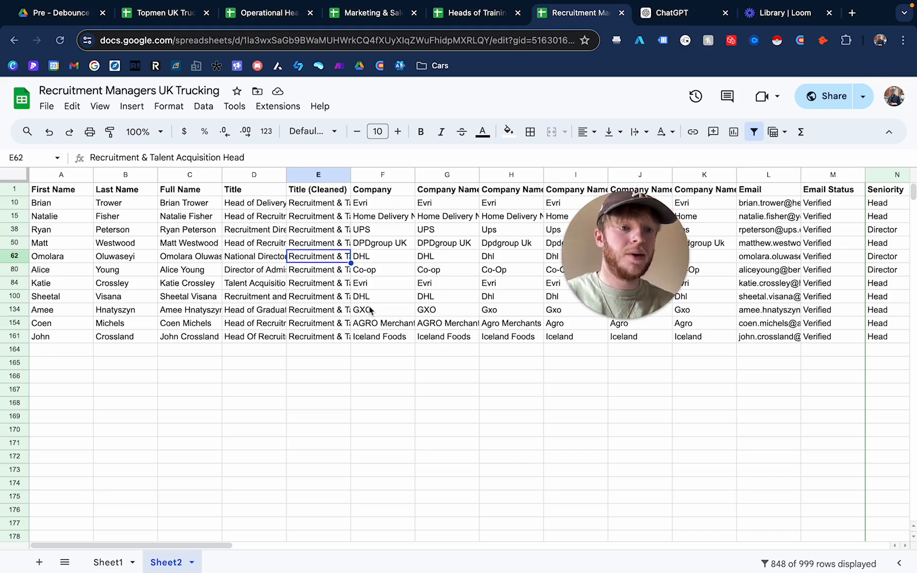
click(312, 350)
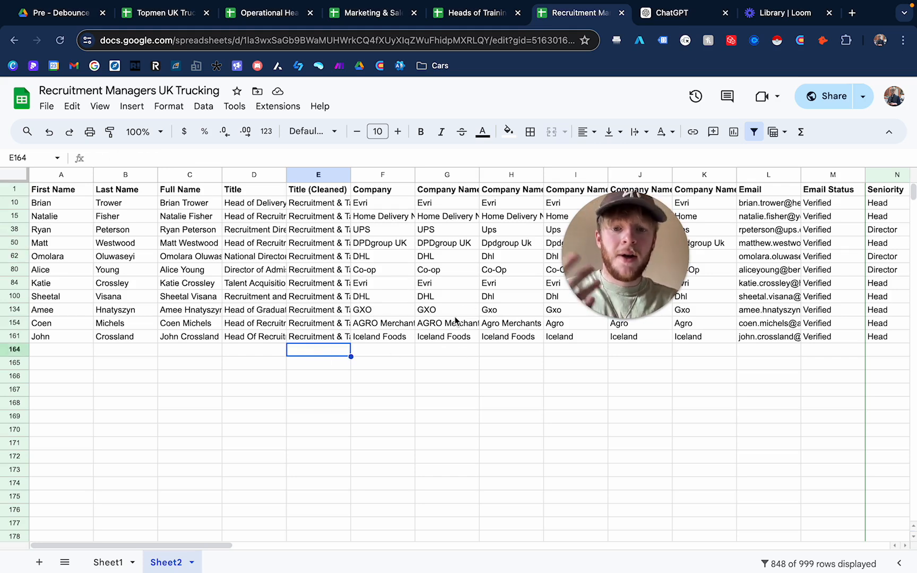